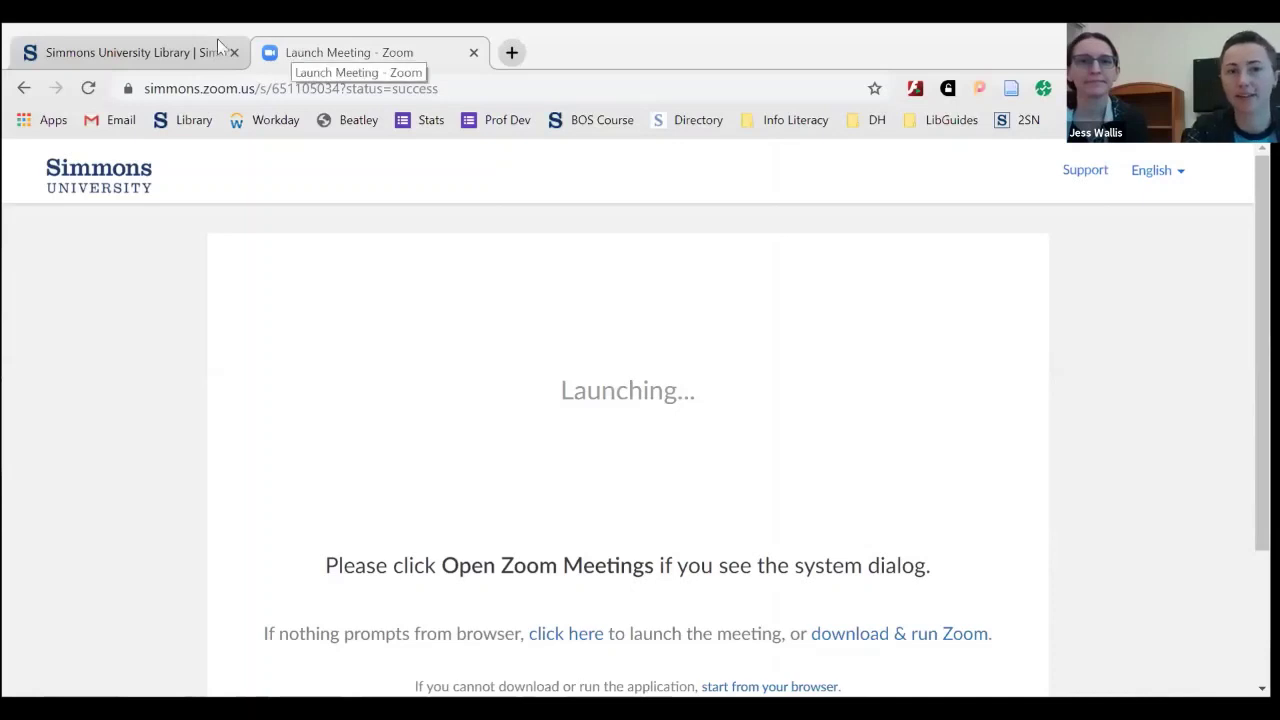
Step: Switch to the Simmons University Library homepage and review its Library Search section, contact information and Quick Links
click(166, 52)
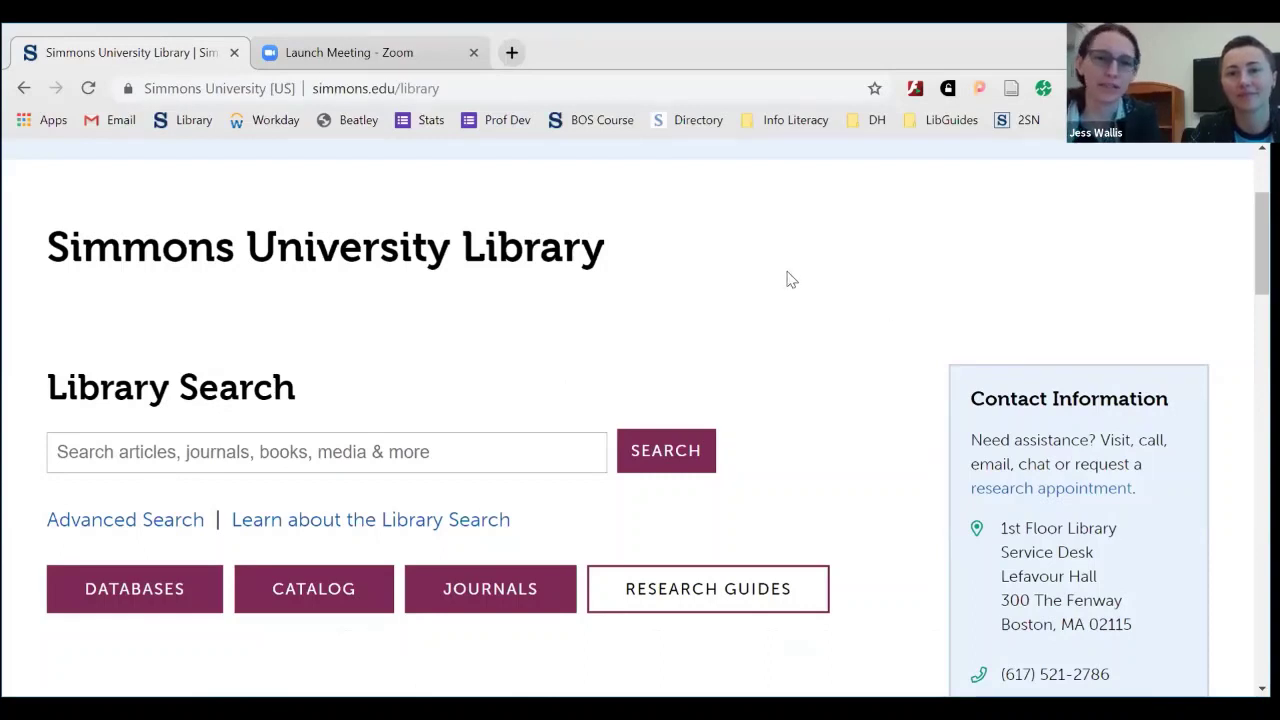
scroll(786, 279, up, 1)
scroll(852, 441, up, 1)
scroll(852, 441, down, 3)
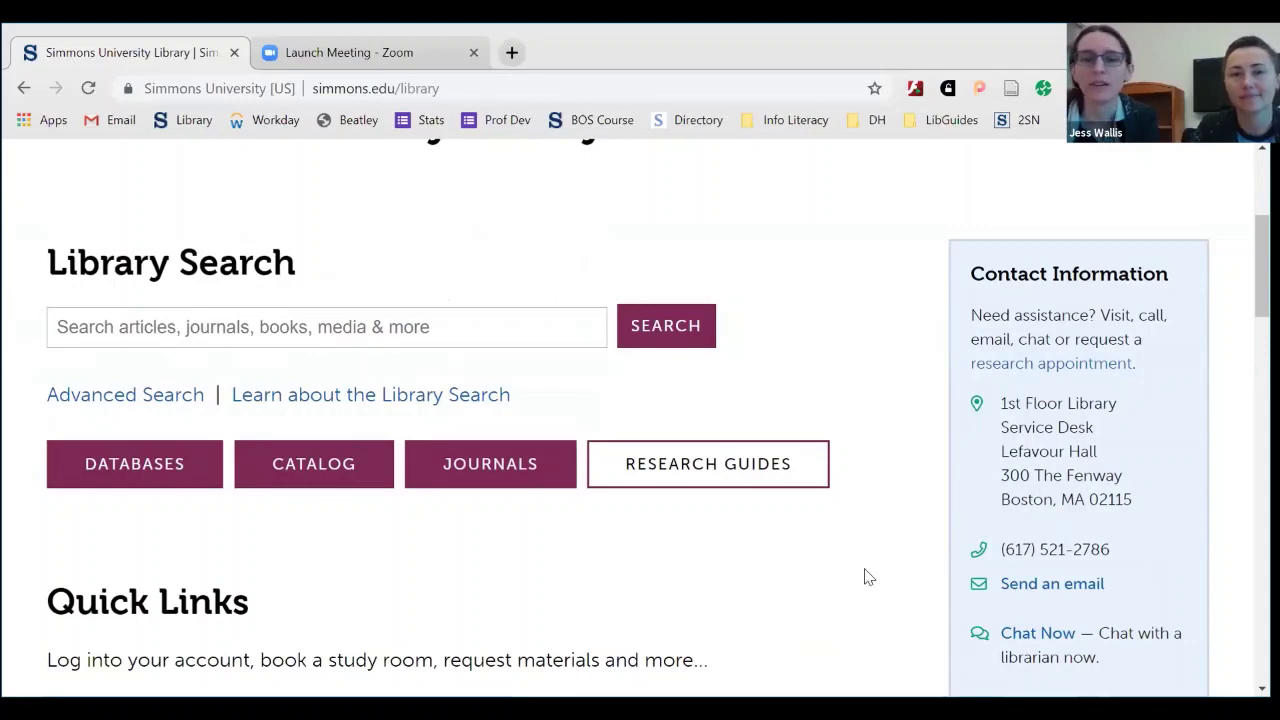
scroll(869, 572, up, 1)
scroll(869, 572, down, 3)
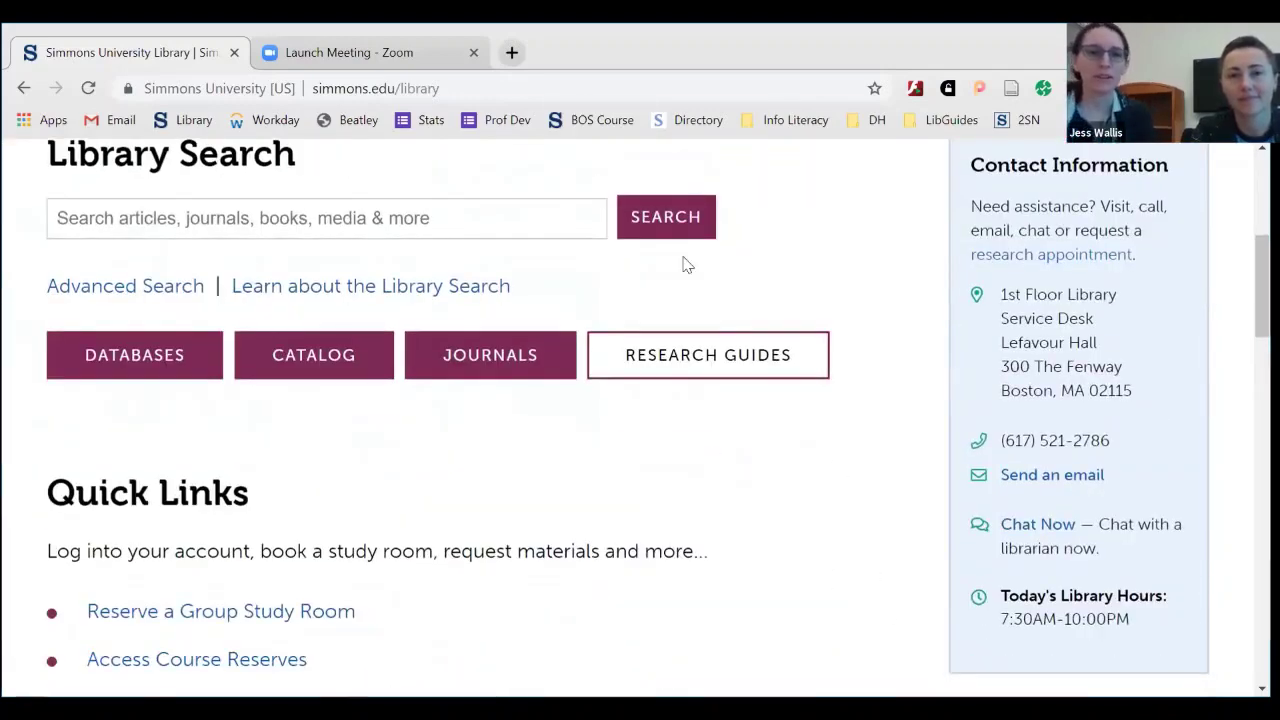
click(714, 243)
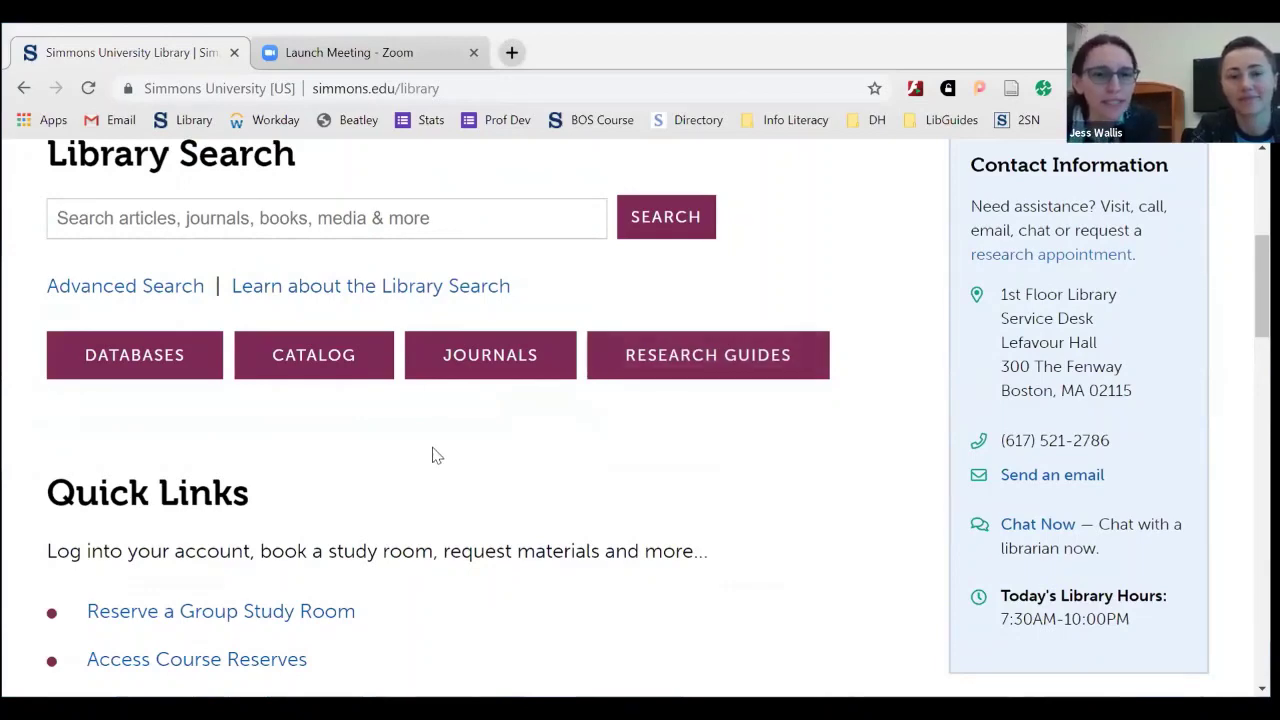
scroll(436, 456, down, 4)
scroll(436, 456, up, 1)
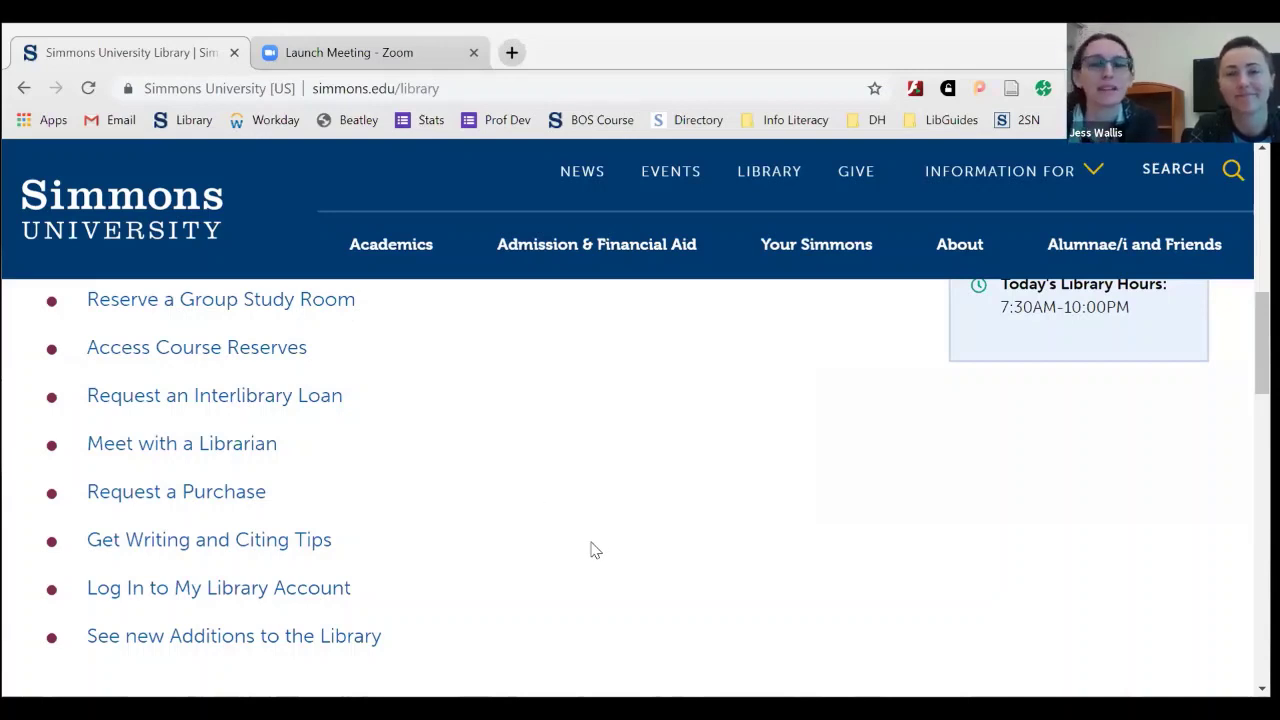
scroll(591, 549, down, 3)
scroll(591, 549, up, 5)
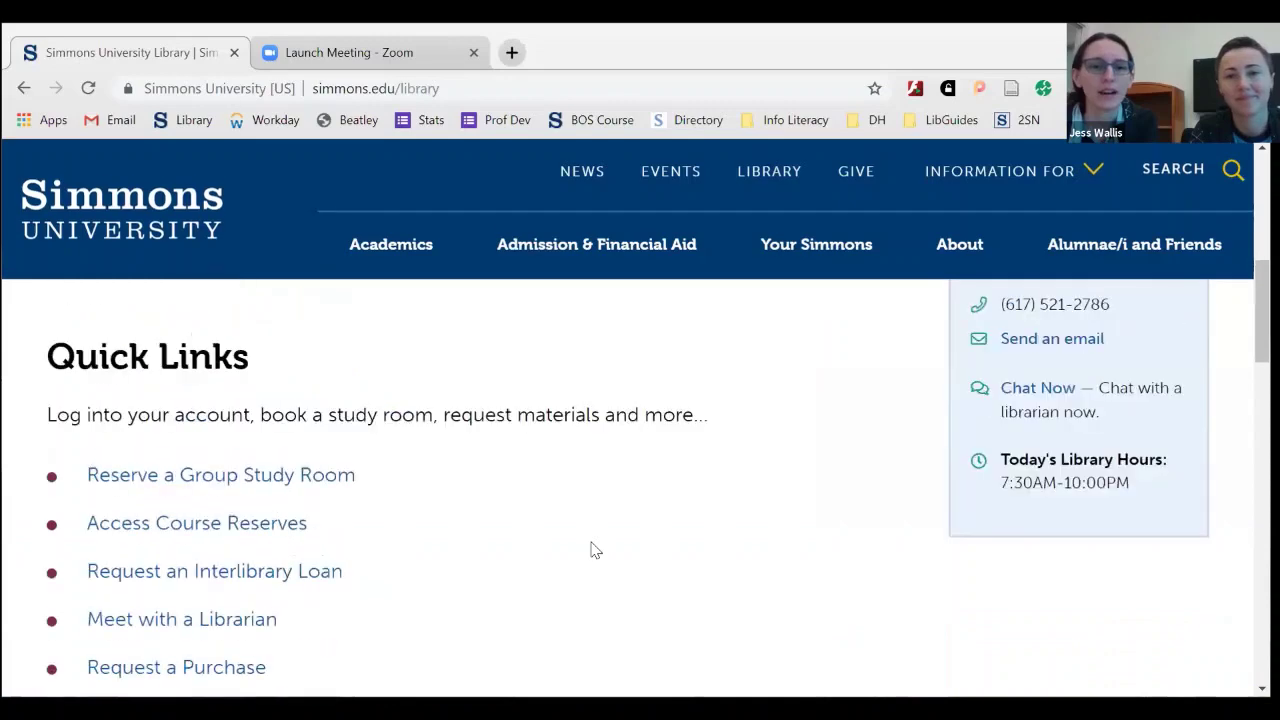
scroll(591, 549, up, 3)
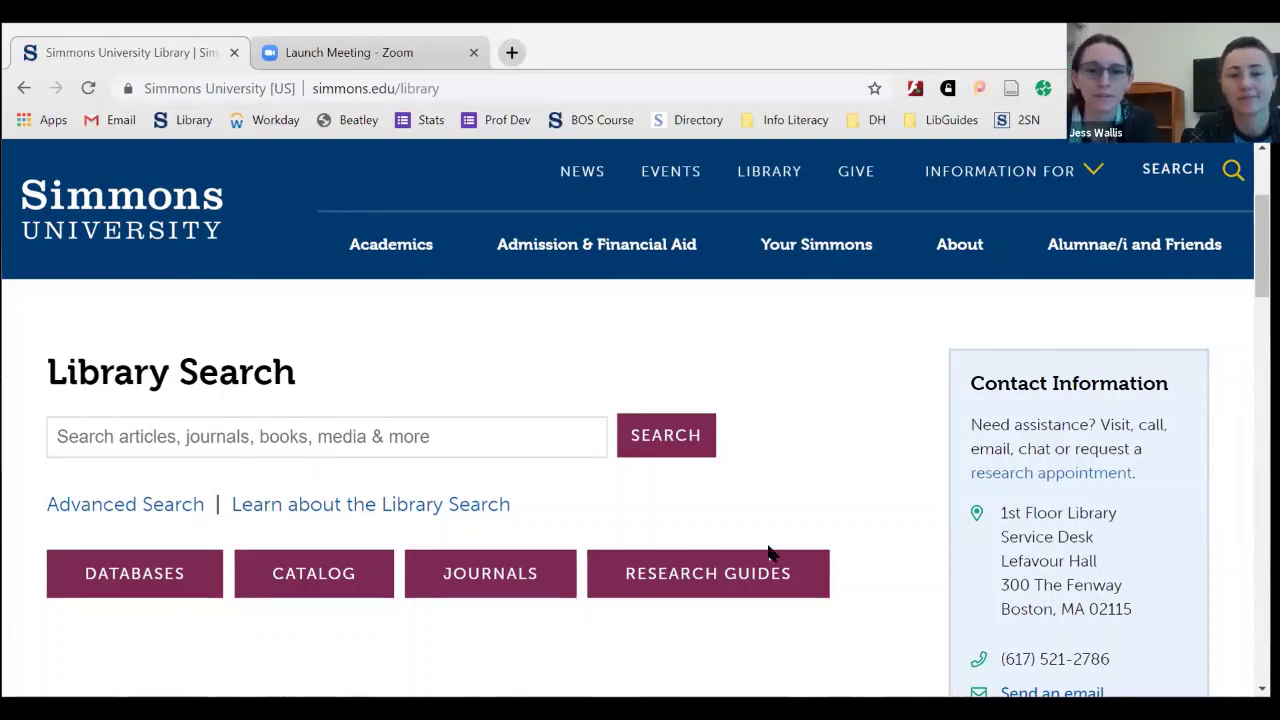
Step: Open the library's Research Guides and go to the guides organized by subject
click(703, 567)
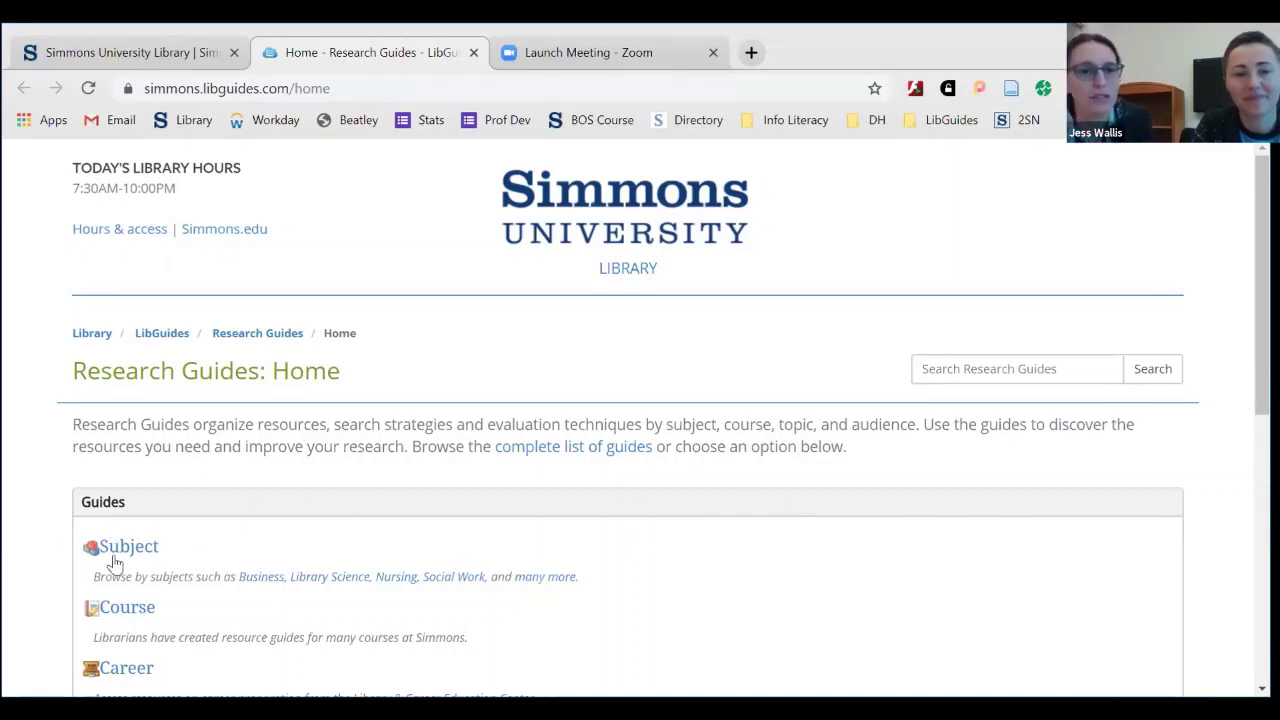
click(134, 550)
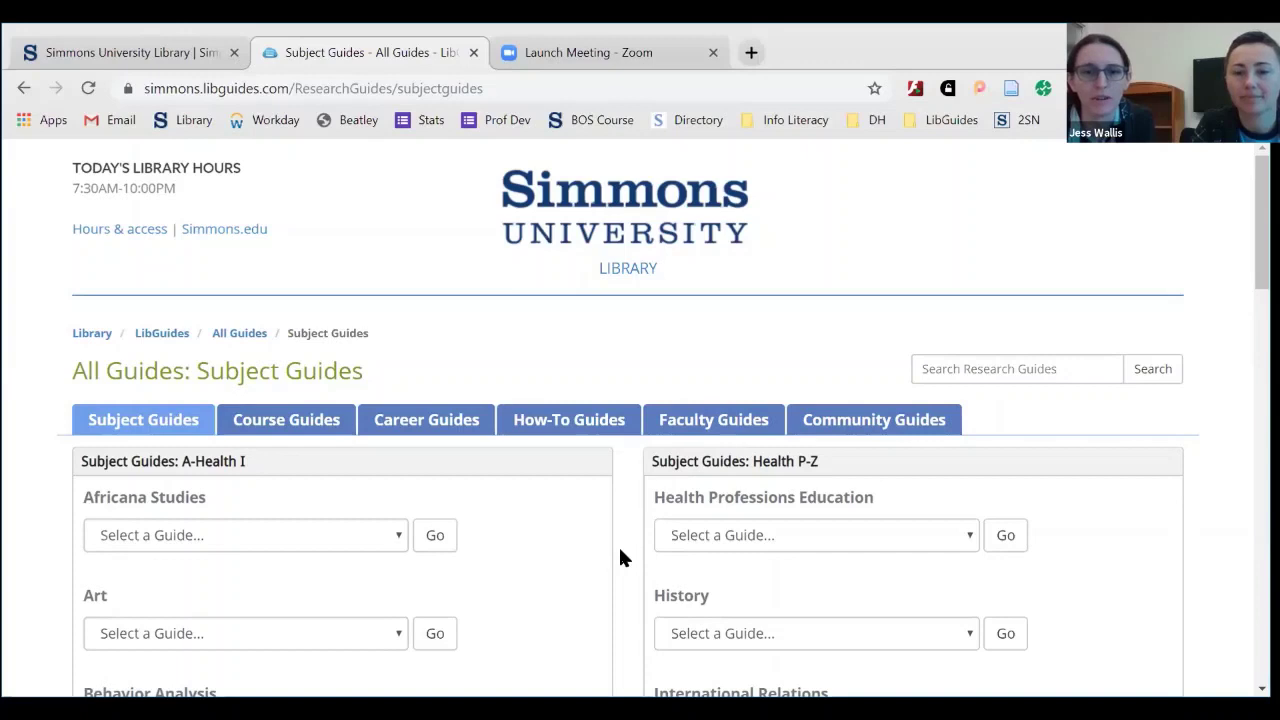
Step: Find the Social Work subject in the list, select its Social Work guide and open it
scroll(620, 550, down, 4)
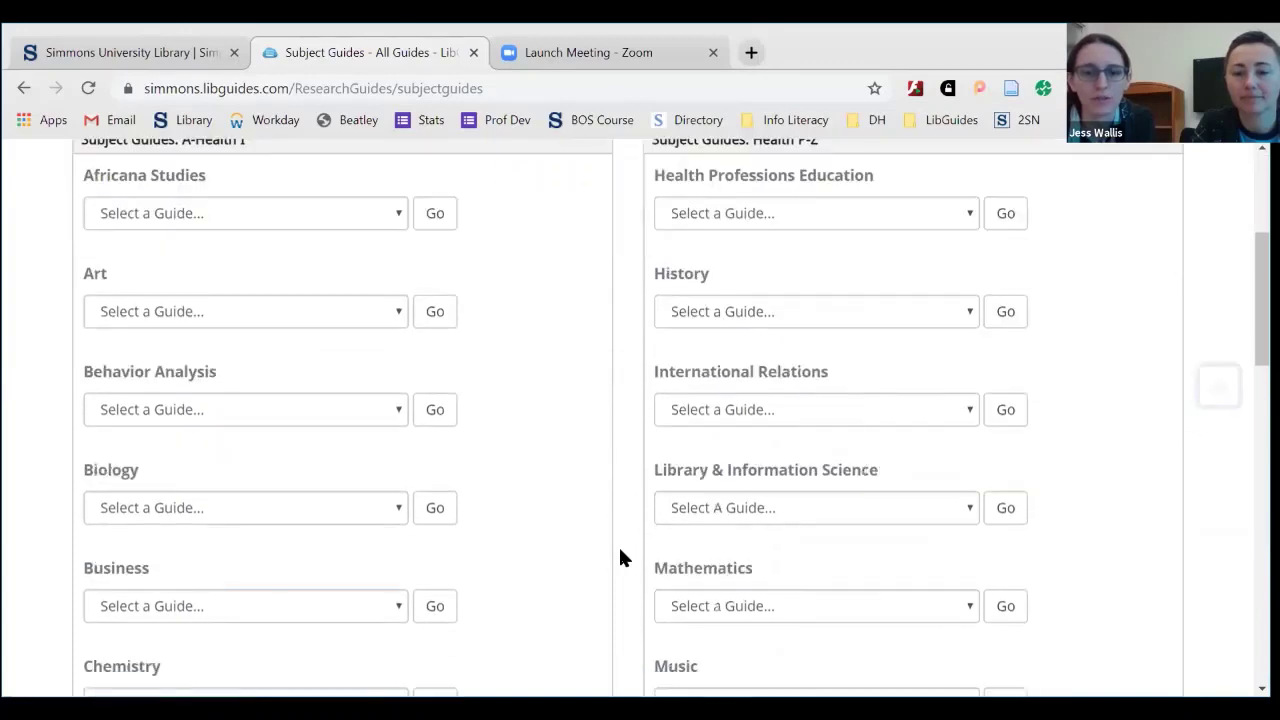
scroll(620, 552, down, 2)
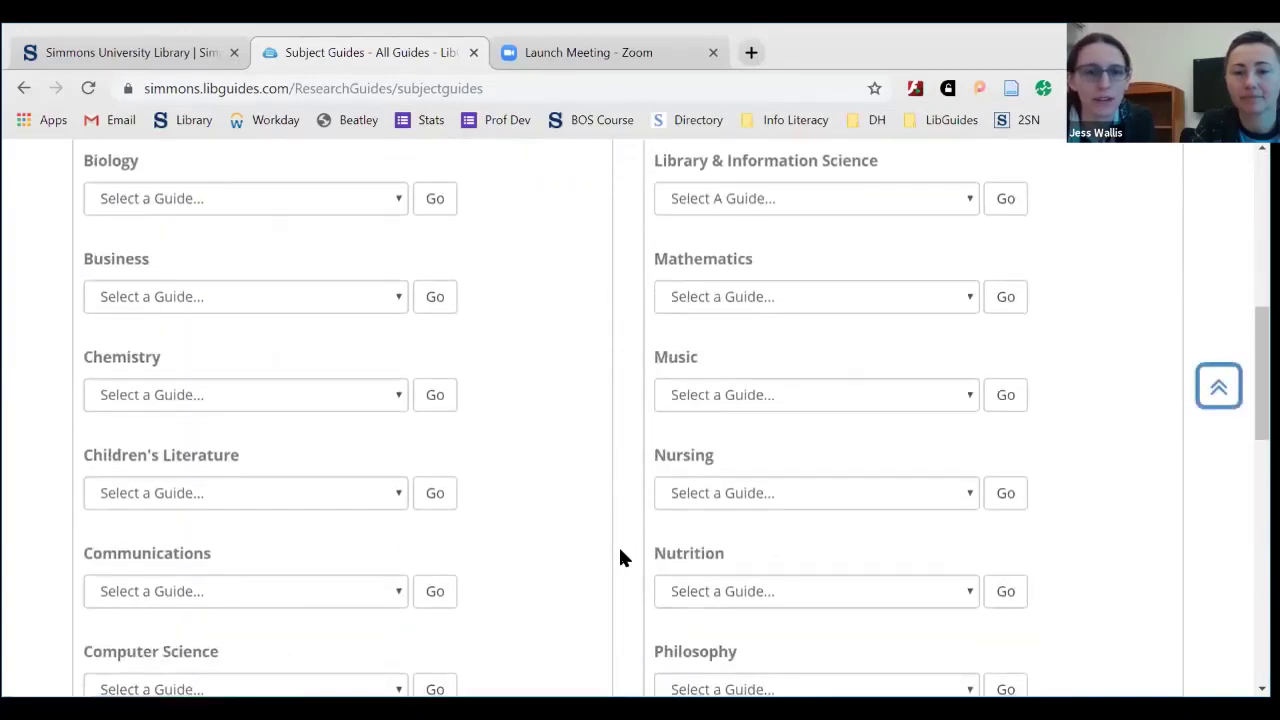
scroll(620, 557, down, 5)
scroll(620, 557, down, 5)
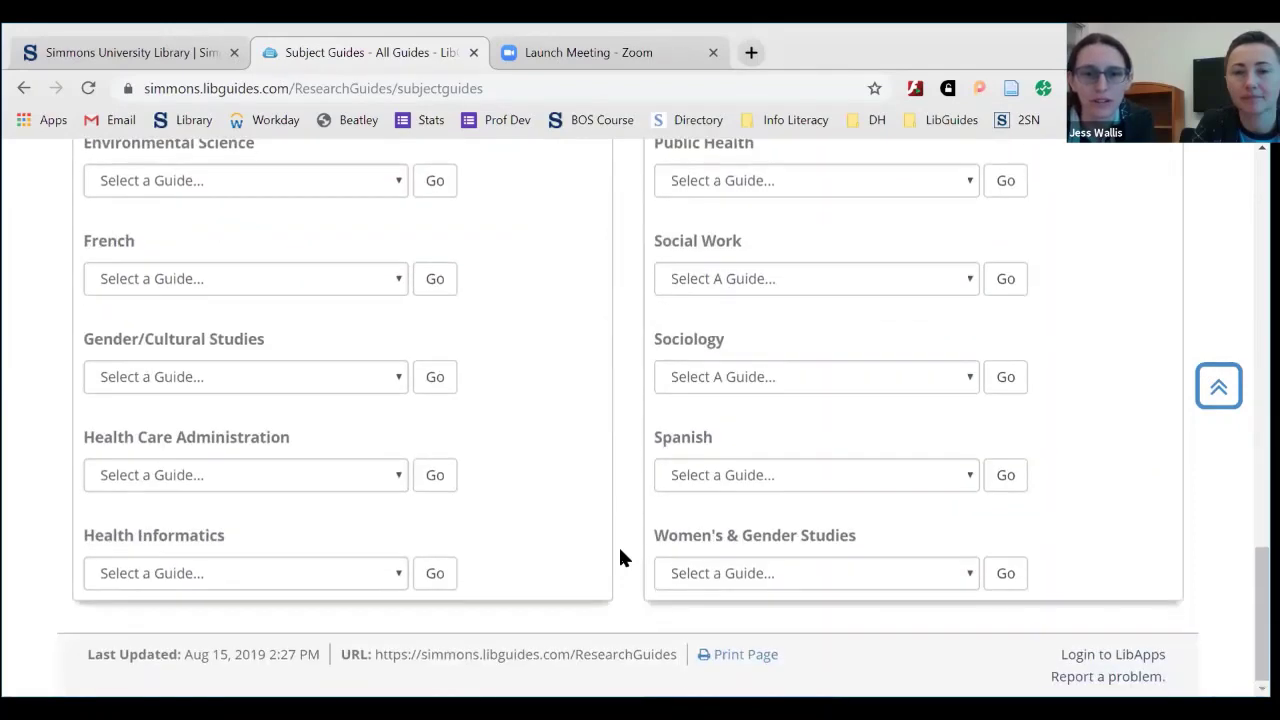
scroll(620, 557, up, 1)
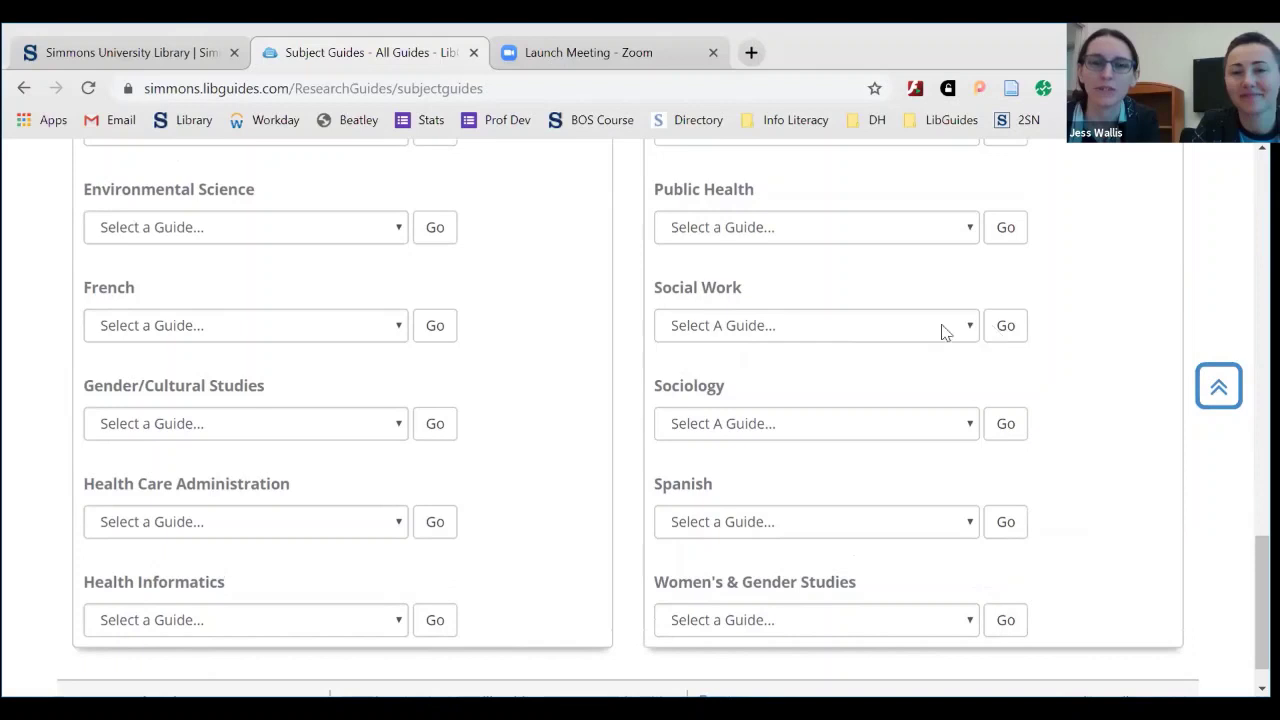
right_click(884, 330)
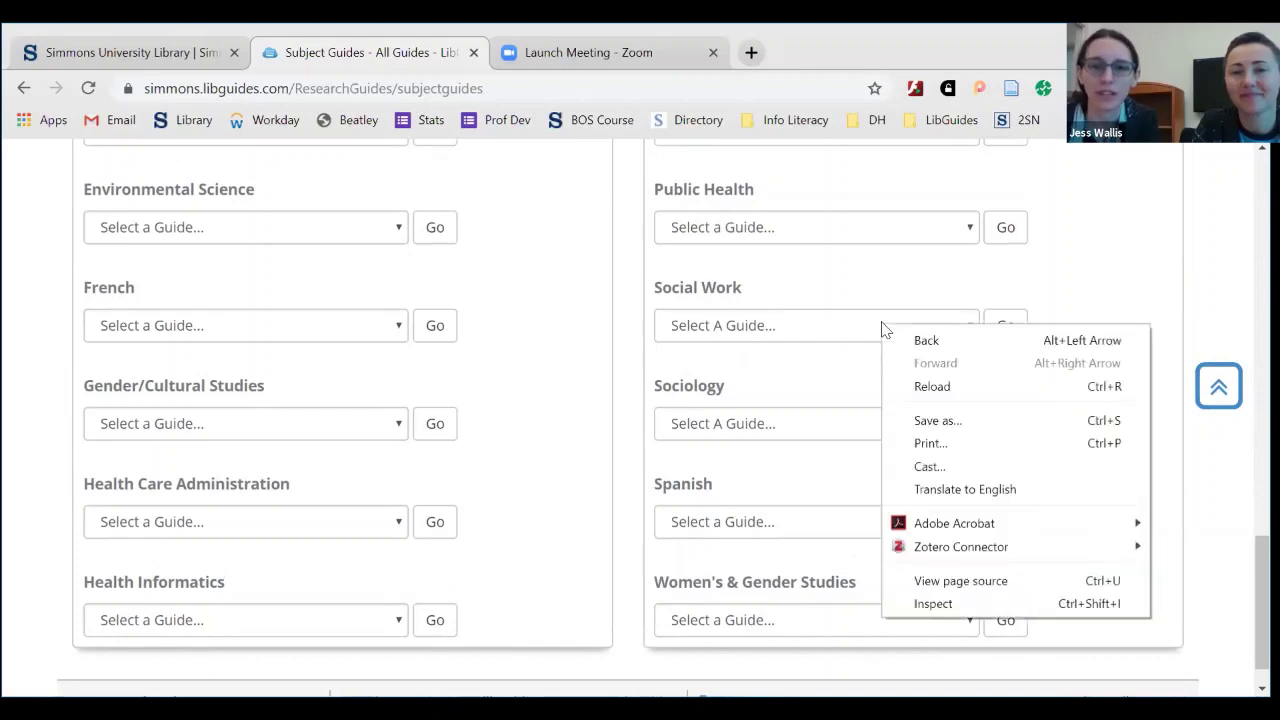
click(884, 330)
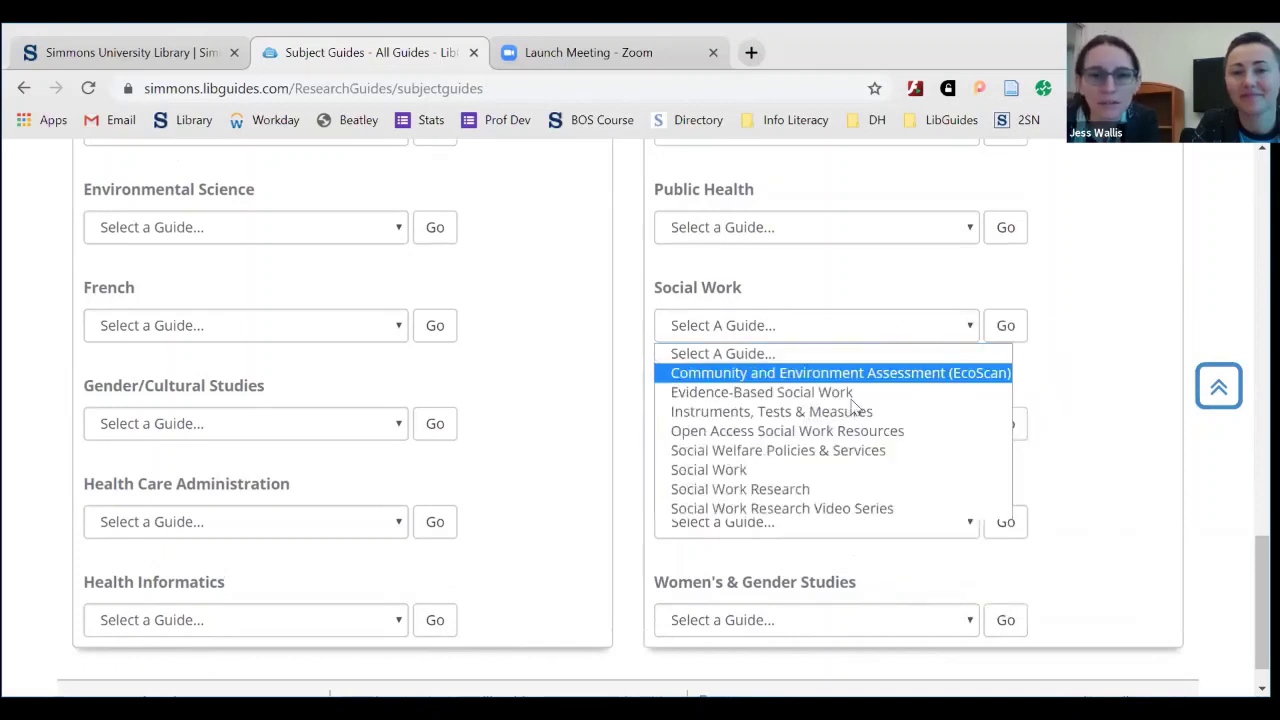
click(797, 470)
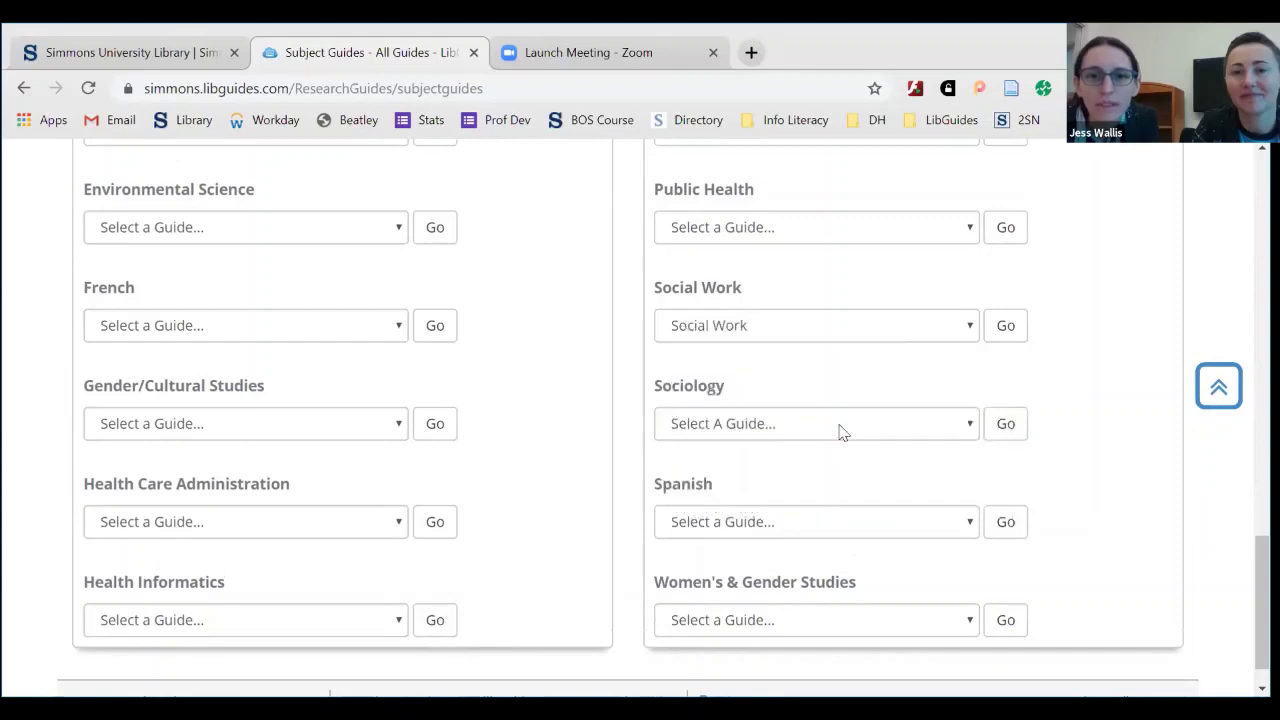
click(1008, 326)
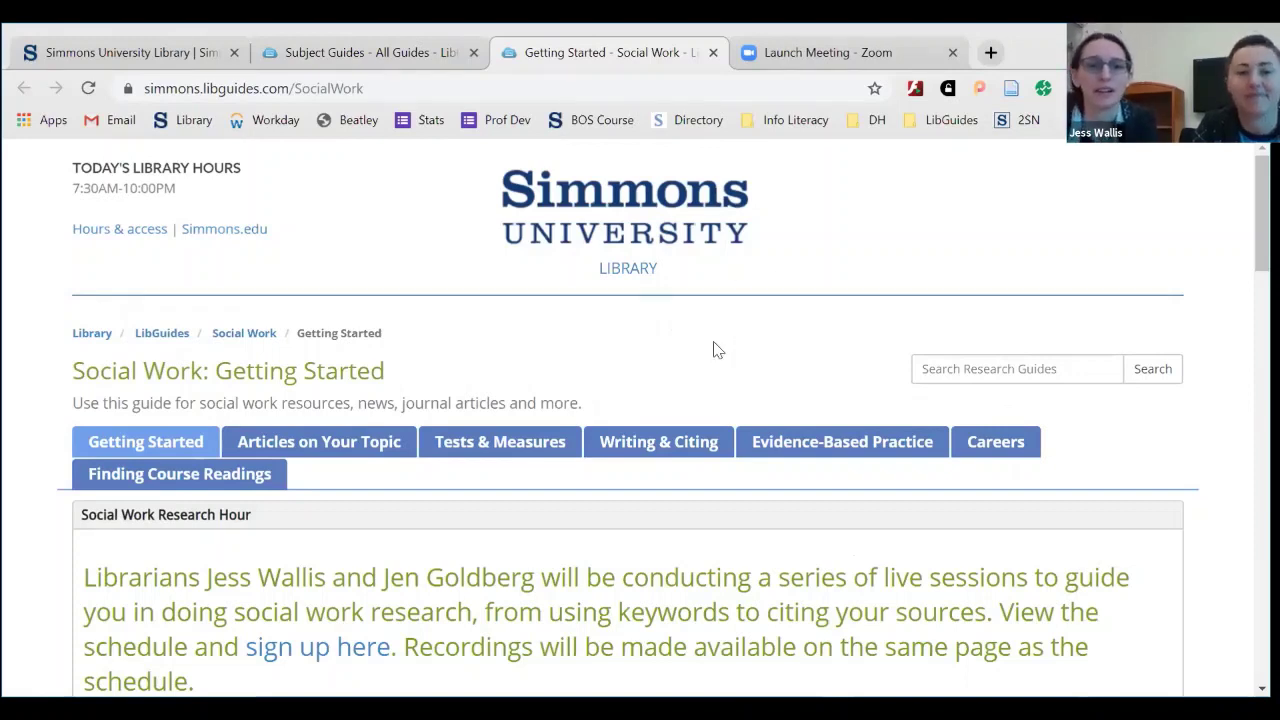
Step: Review the Social Work guide's Research Hour announcement, usage notes and Meet Your Librarian contact section
scroll(715, 350, down, 1)
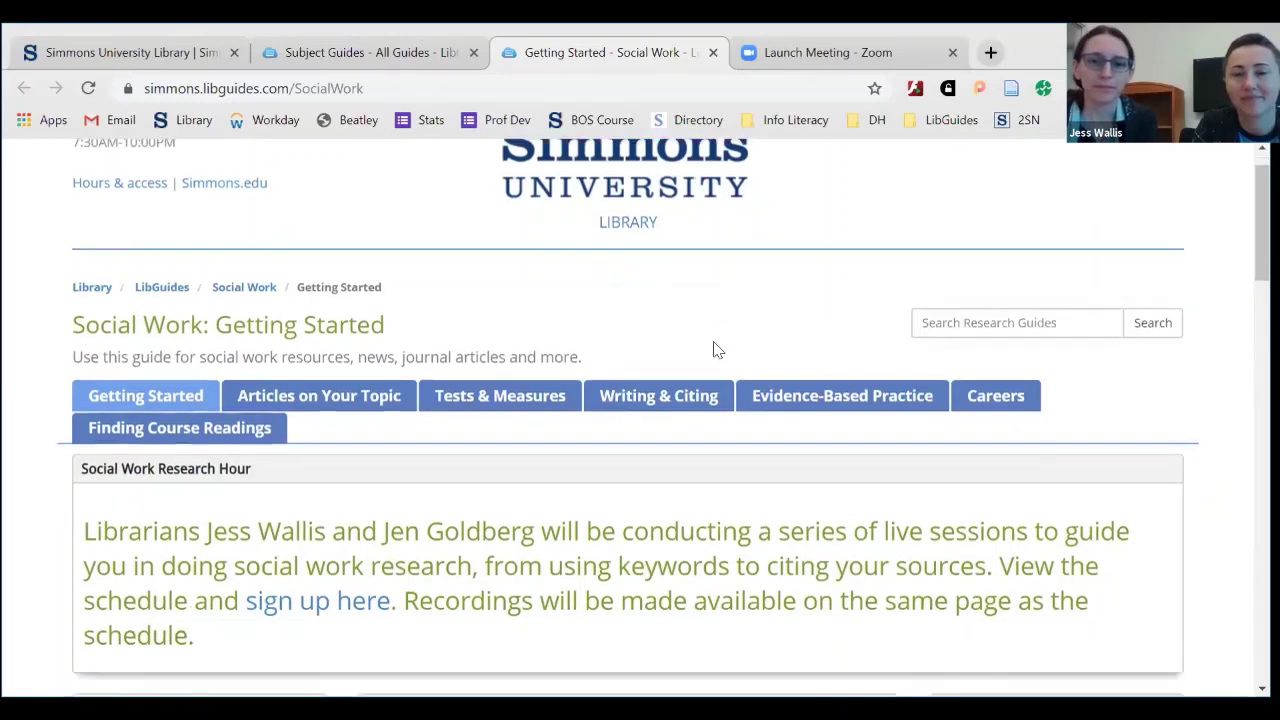
scroll(715, 347, down, 2)
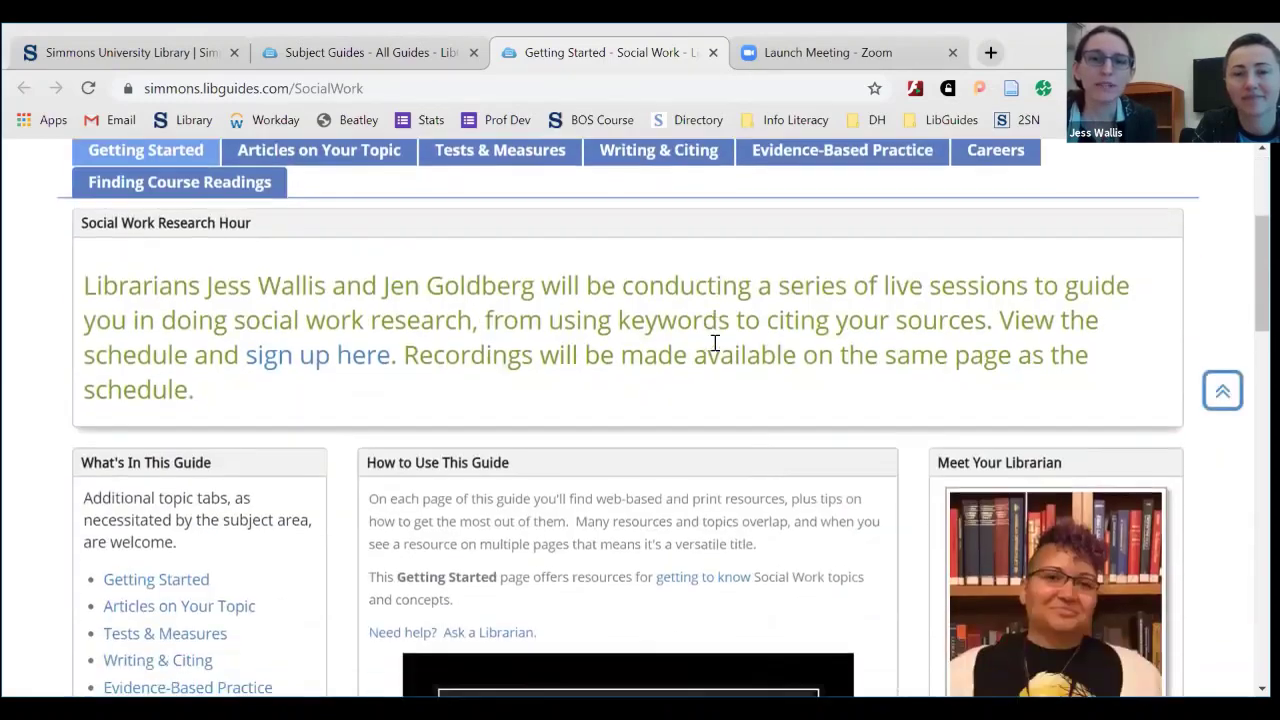
scroll(715, 345, down, 1)
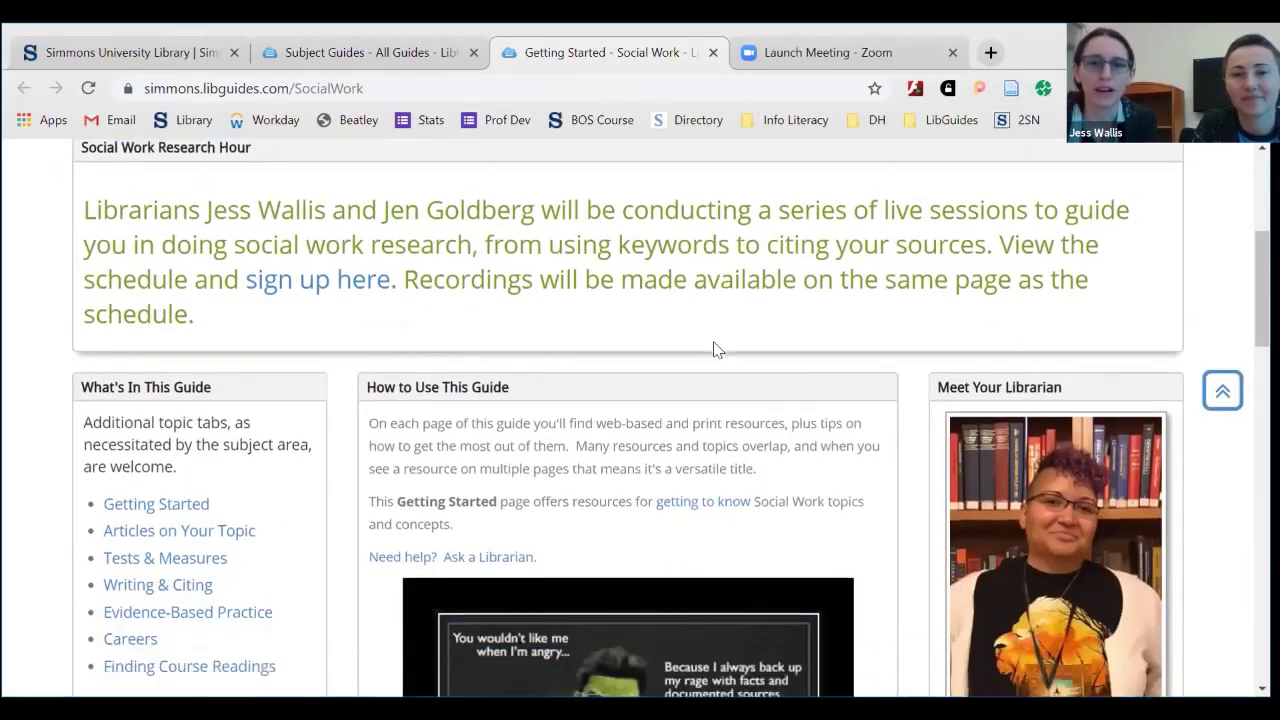
scroll(715, 348, down, 1)
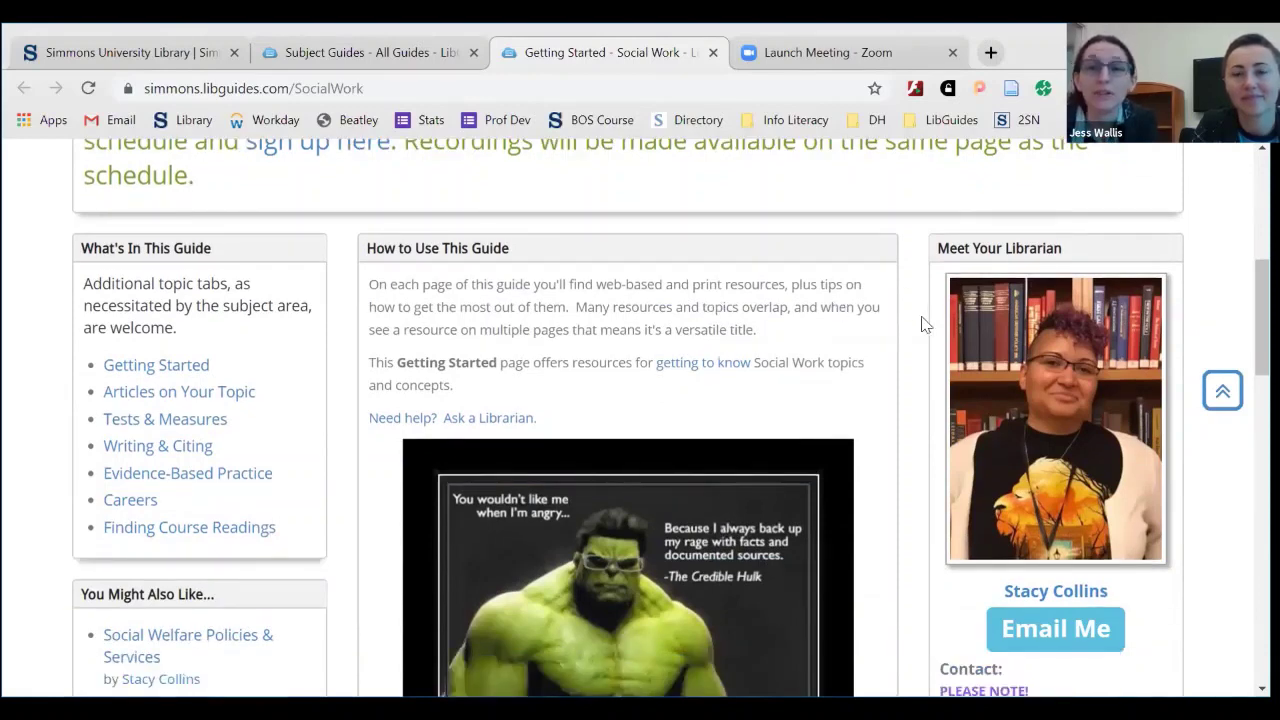
scroll(925, 323, down, 2)
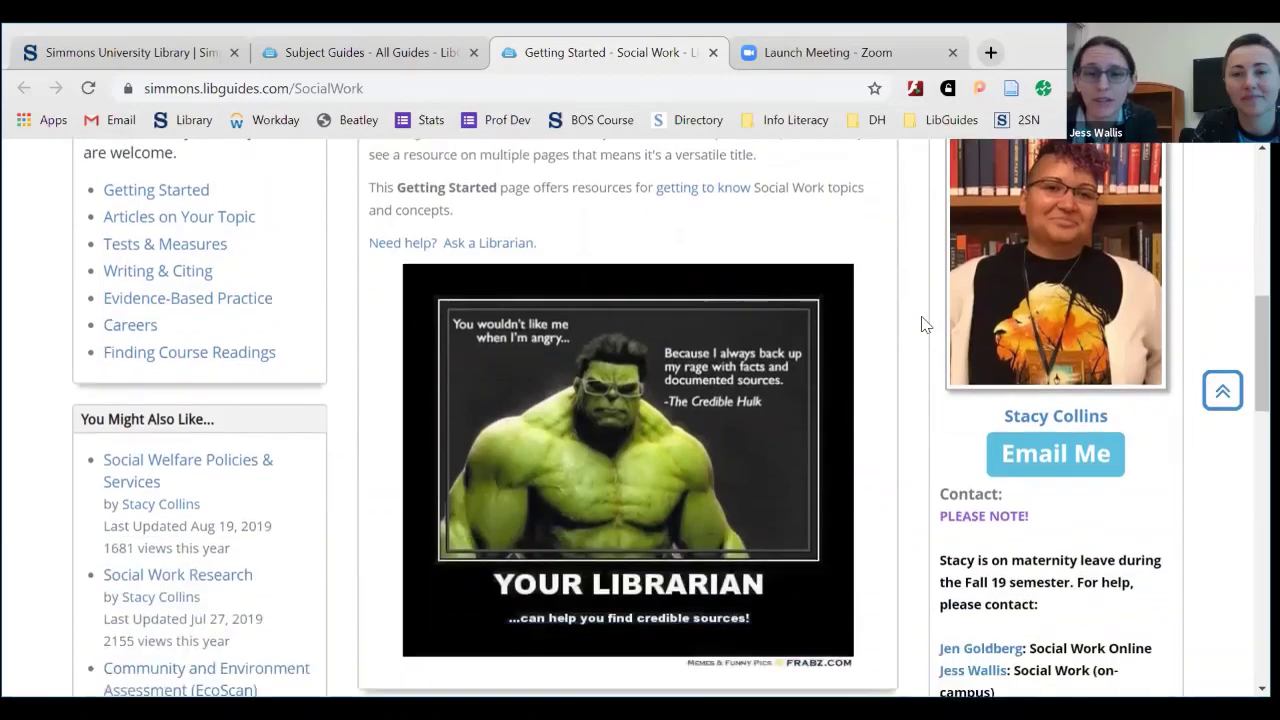
scroll(925, 323, down, 2)
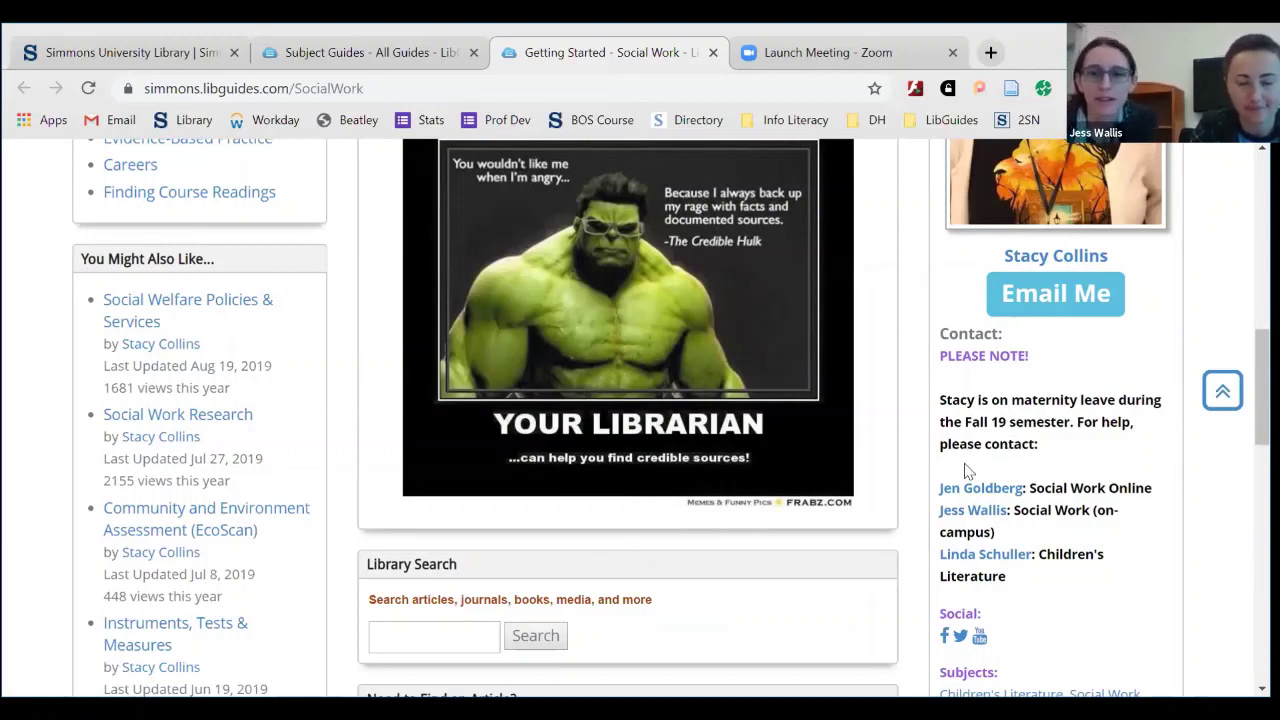
scroll(967, 470, down, 2)
scroll(967, 470, up, 5)
scroll(967, 470, up, 3)
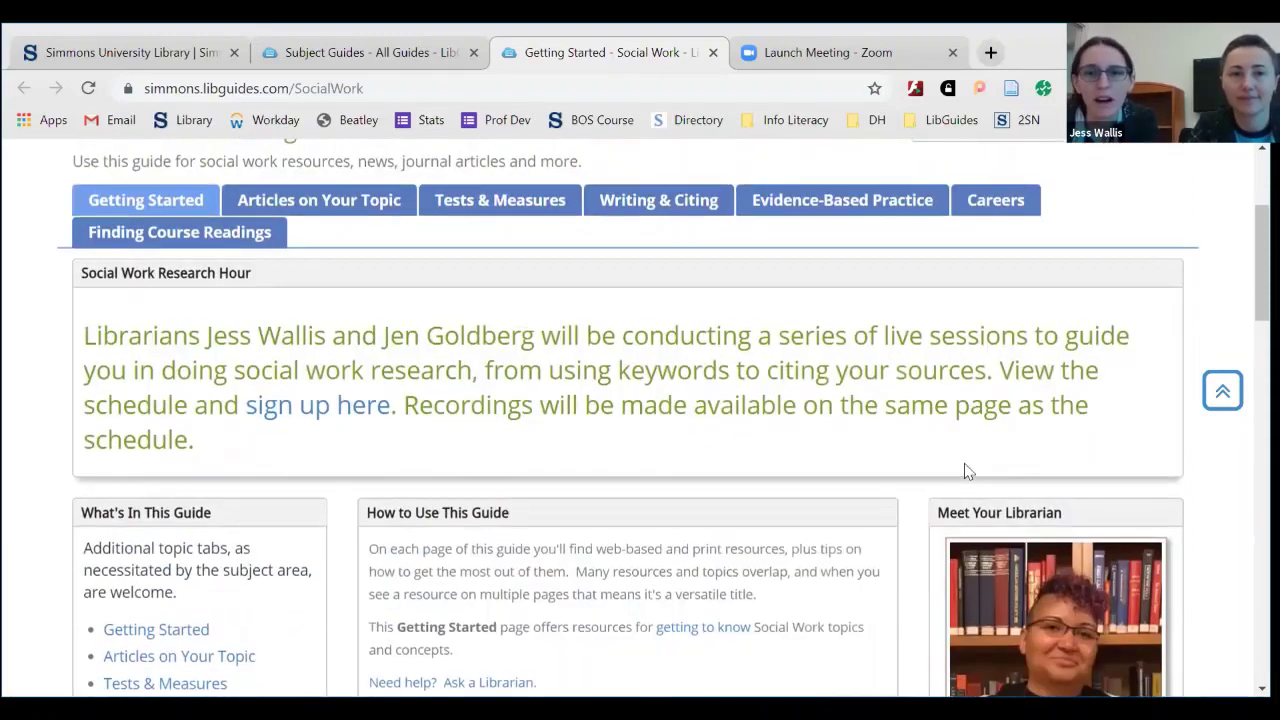
scroll(967, 470, up, 1)
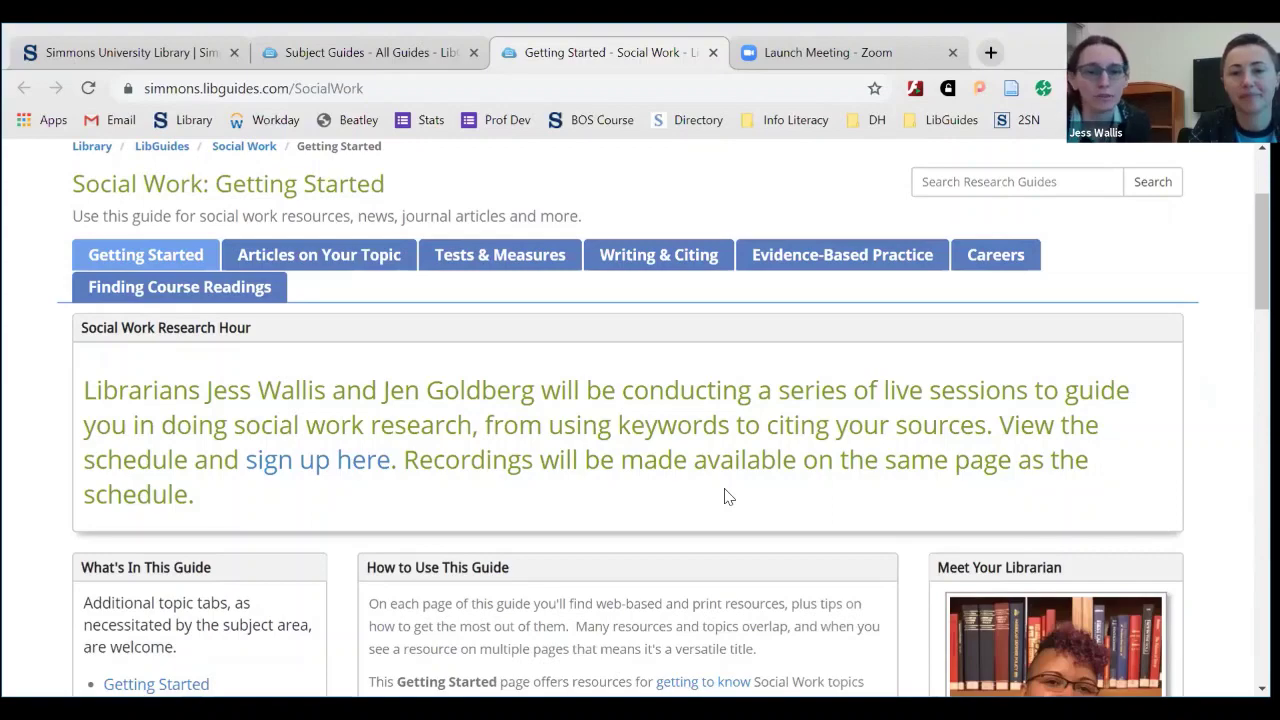
Step: Examine the guide's Library Search, Need to Find an Article and Getting to Know Your Topic sections for background resources
scroll(727, 497, up, 1)
scroll(727, 497, down, 5)
scroll(727, 497, down, 4)
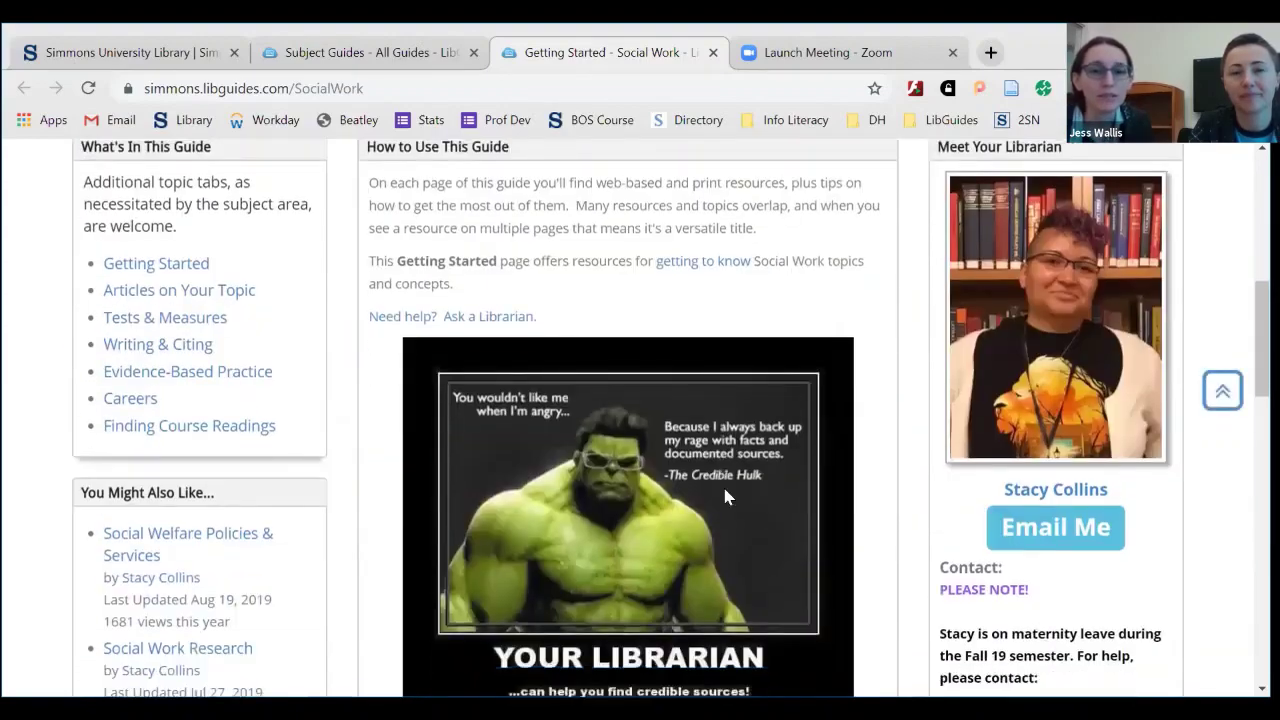
scroll(727, 497, down, 1)
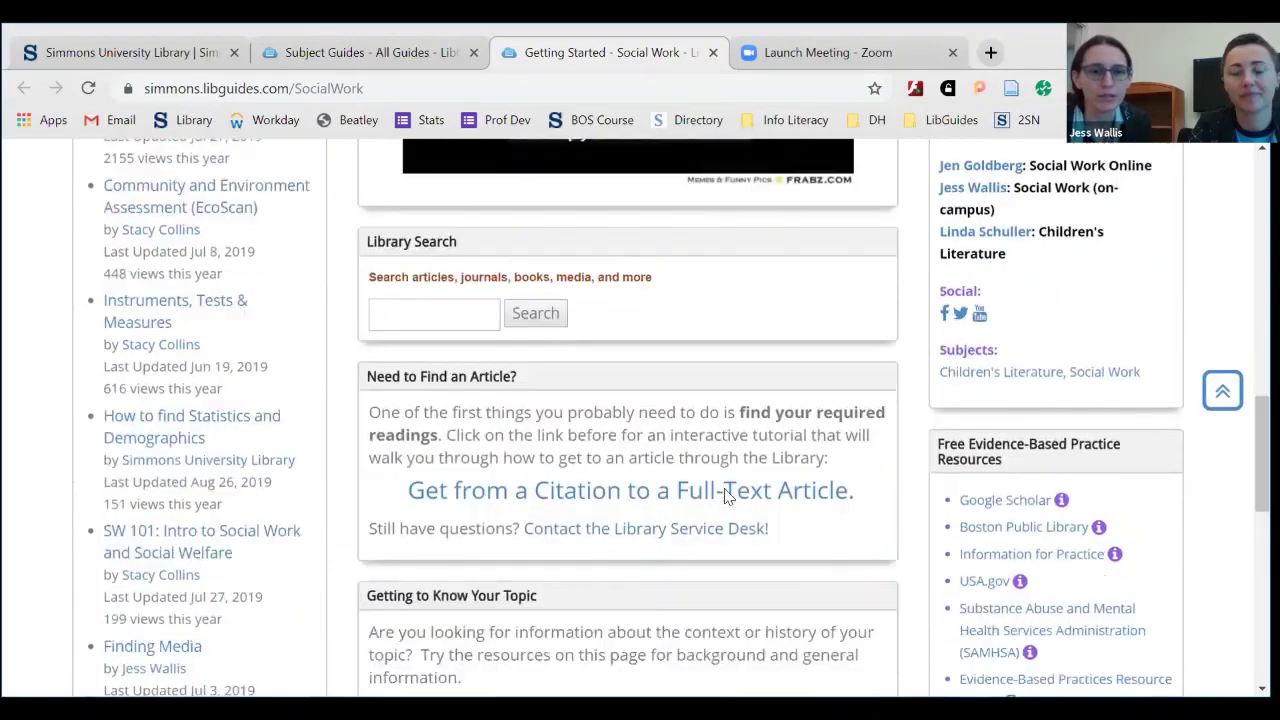
scroll(727, 497, down, 2)
scroll(727, 497, down, 1)
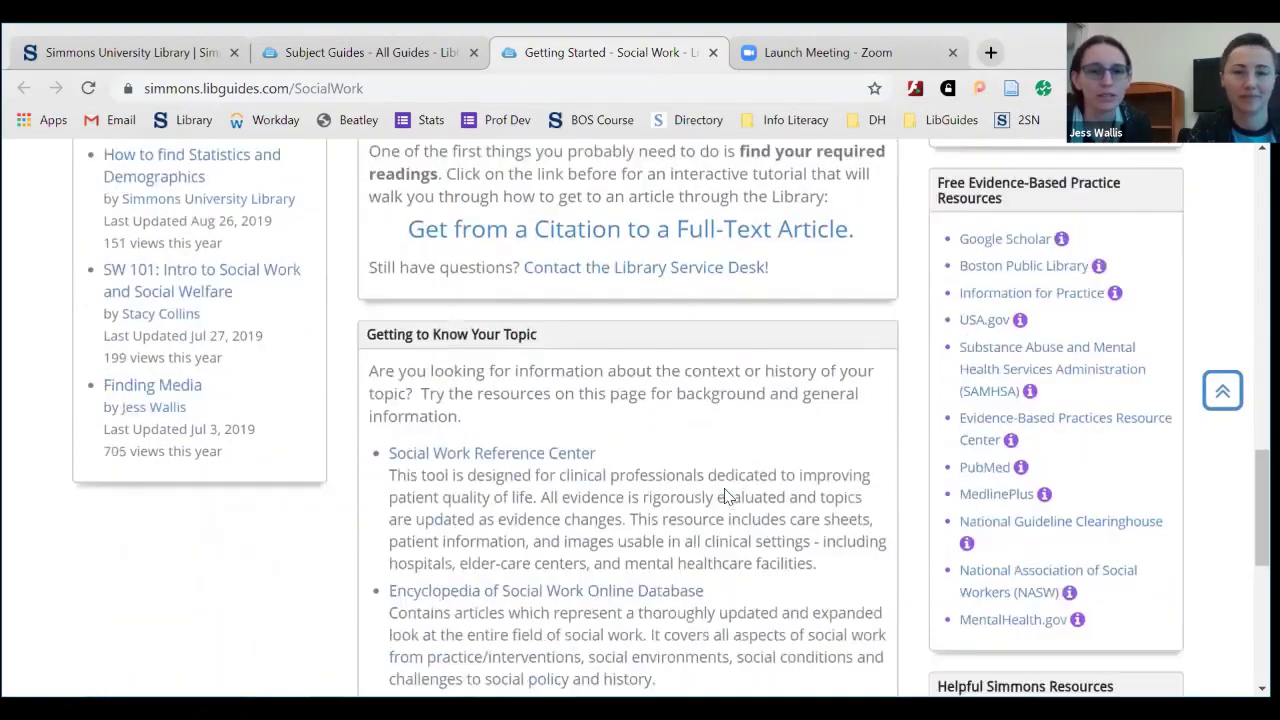
scroll(727, 497, down, 2)
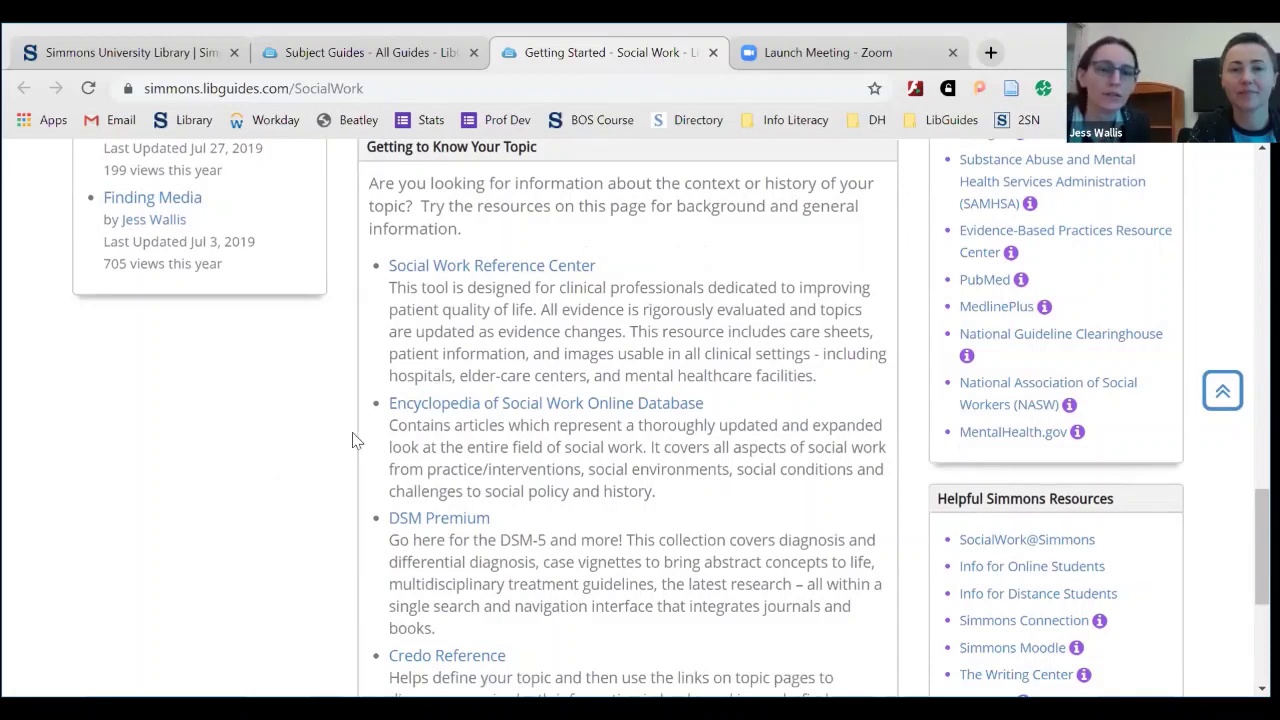
scroll(344, 517, up, 2)
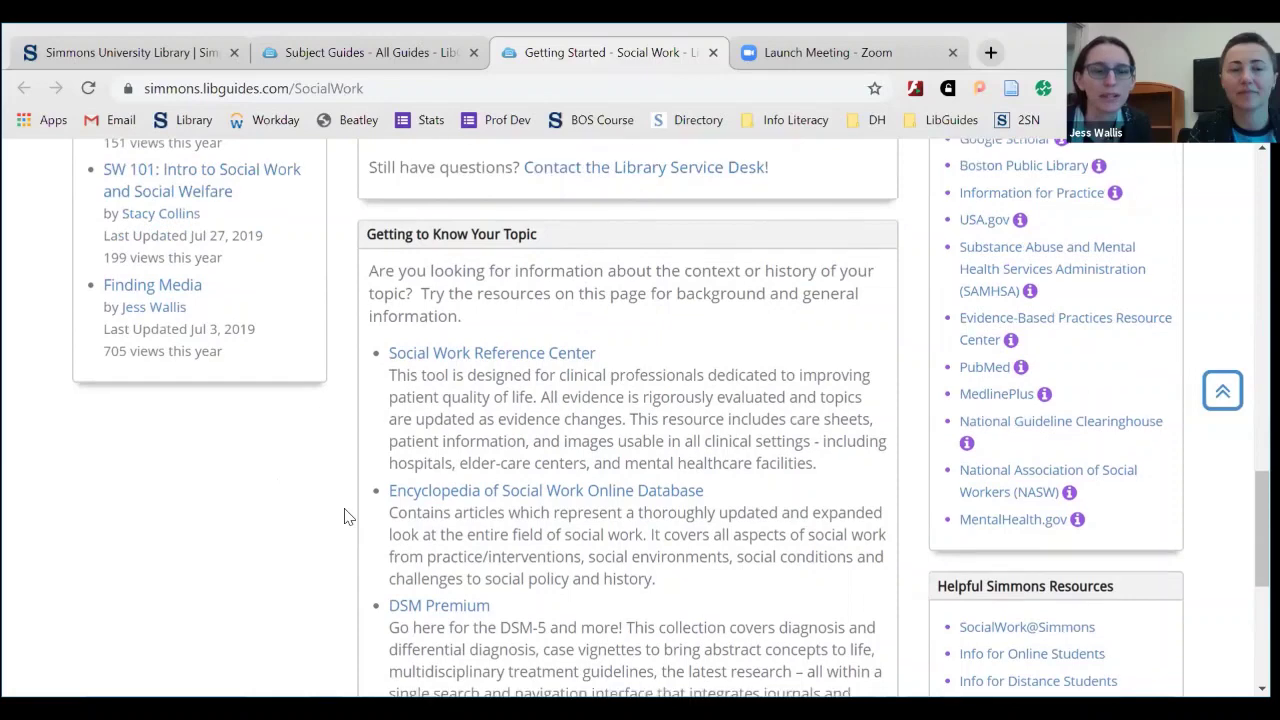
scroll(344, 517, down, 4)
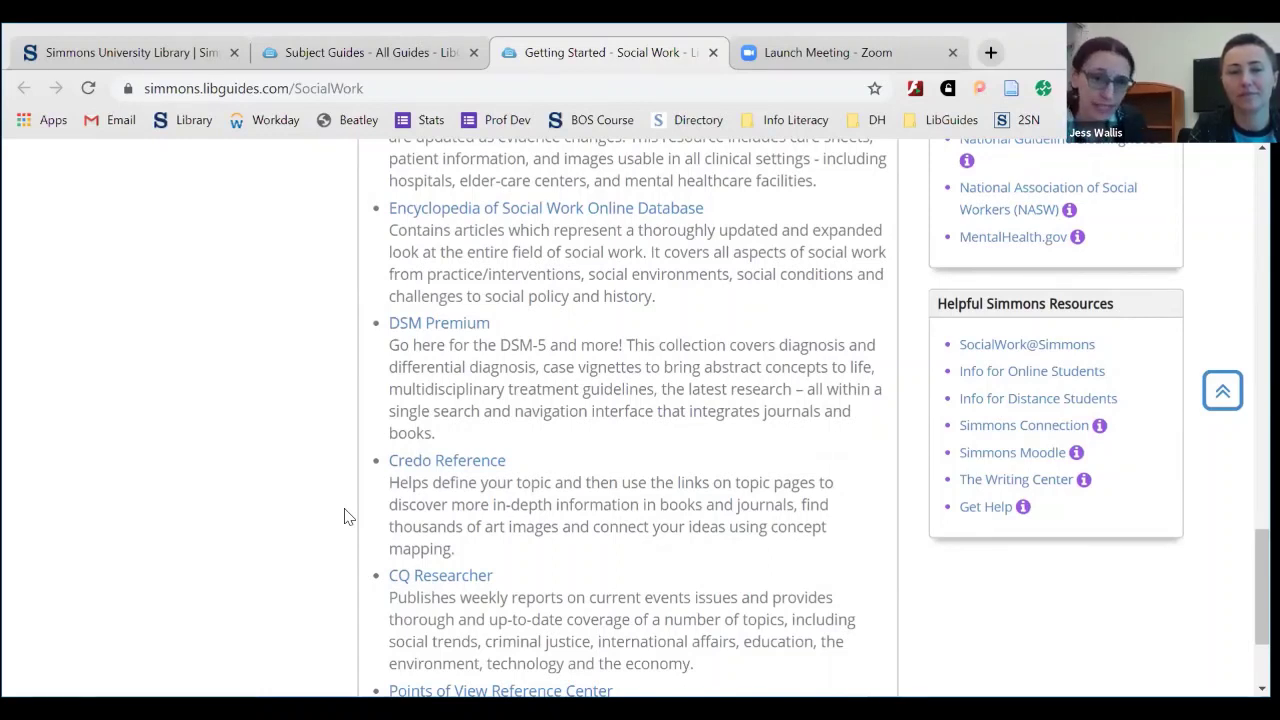
scroll(345, 516, down, 3)
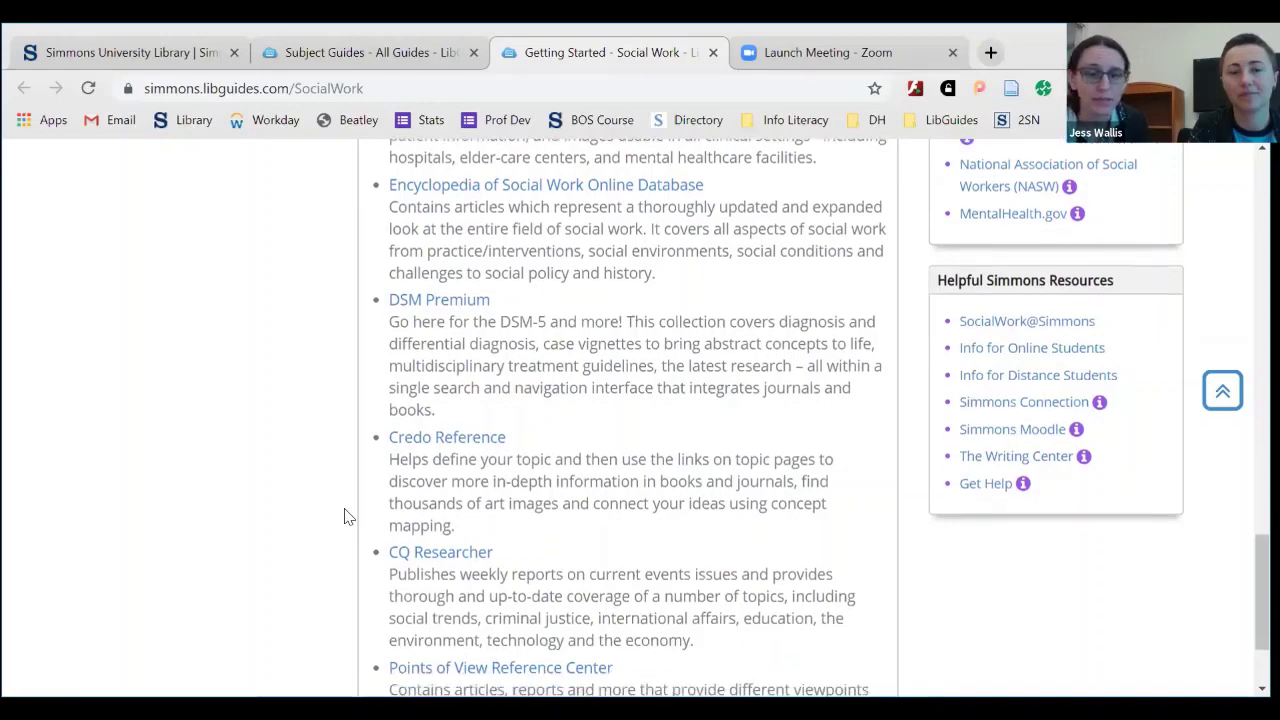
scroll(345, 516, up, 2)
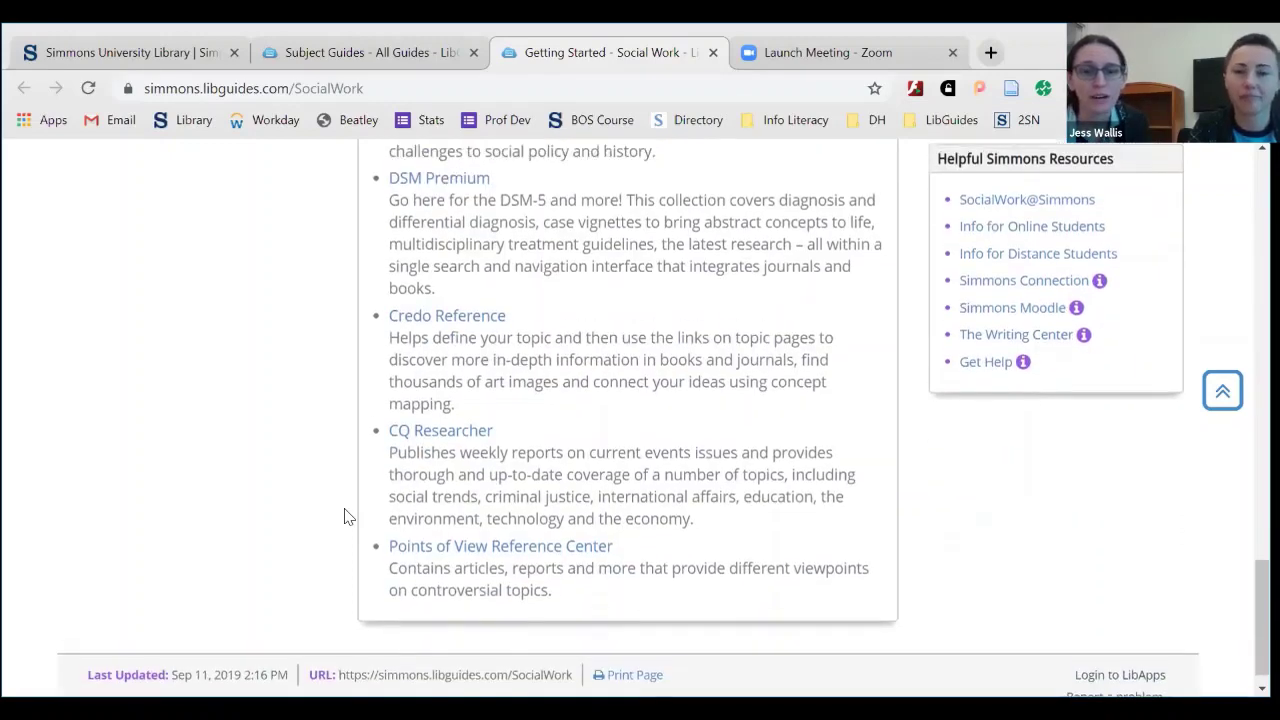
scroll(345, 516, up, 2)
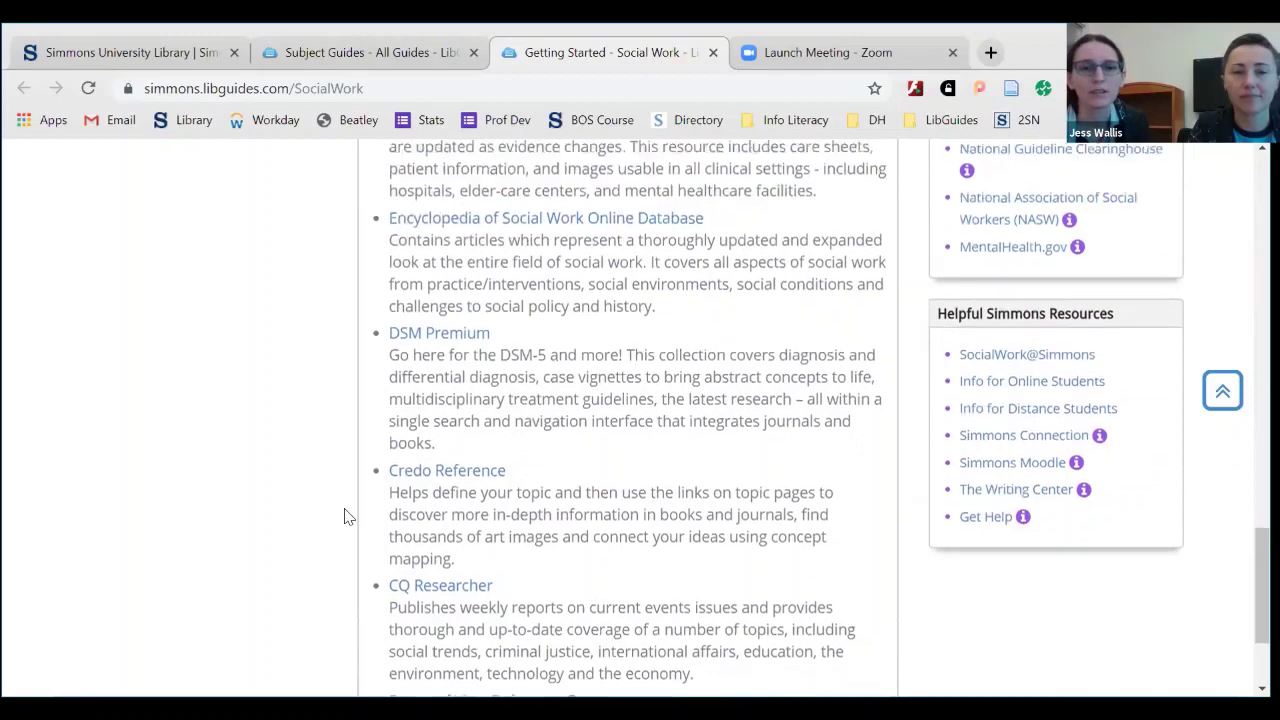
scroll(345, 516, up, 1)
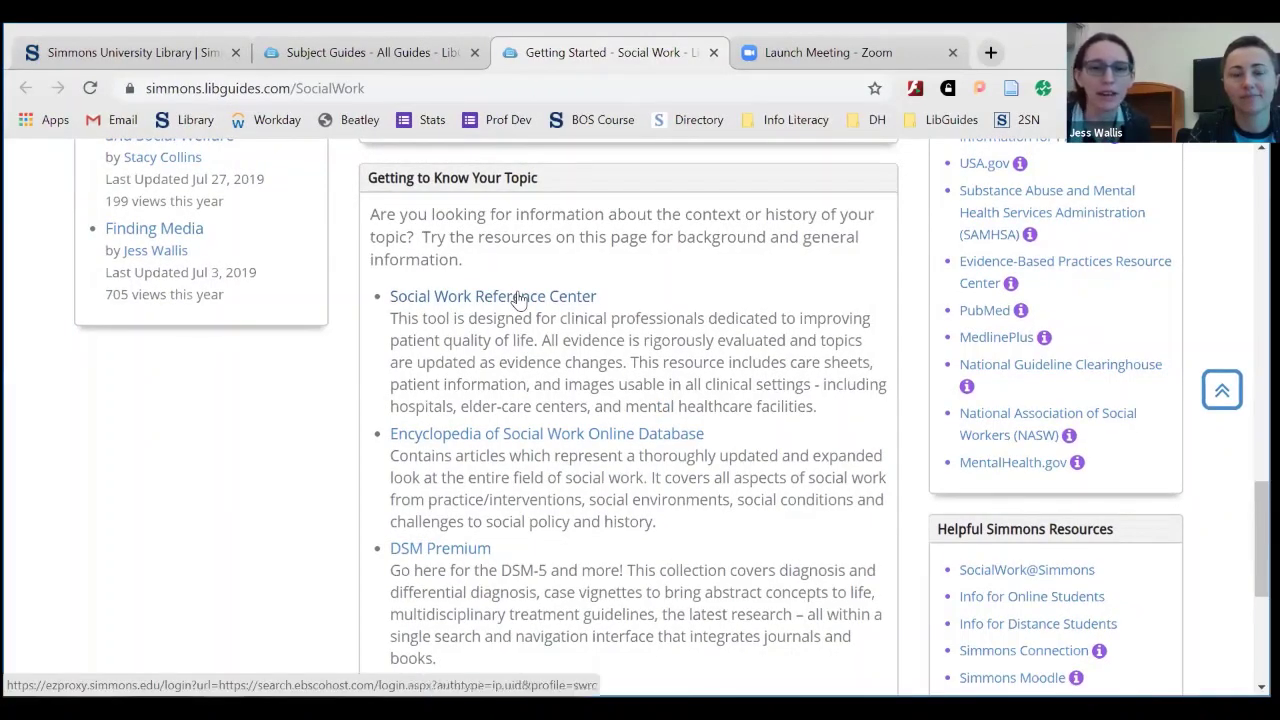
Step: Open the Social Work Reference Center from the guide in a separate tab and switch to it
right_click(518, 299)
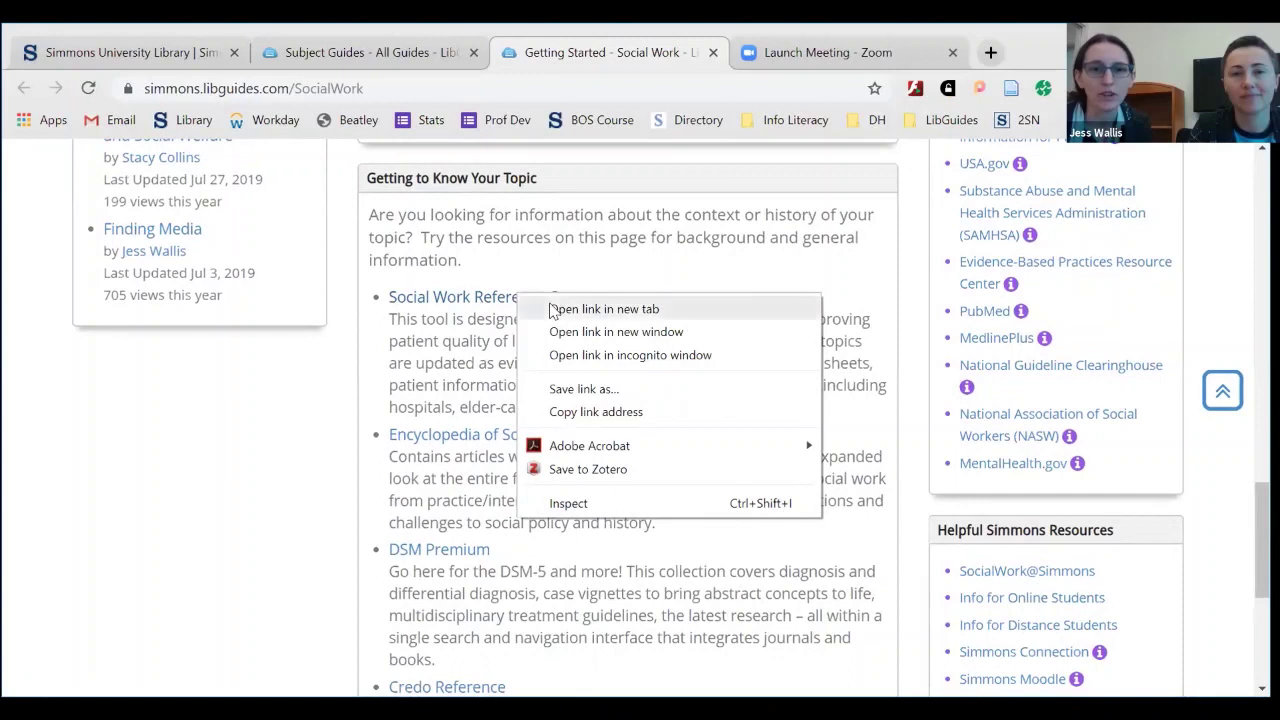
click(551, 308)
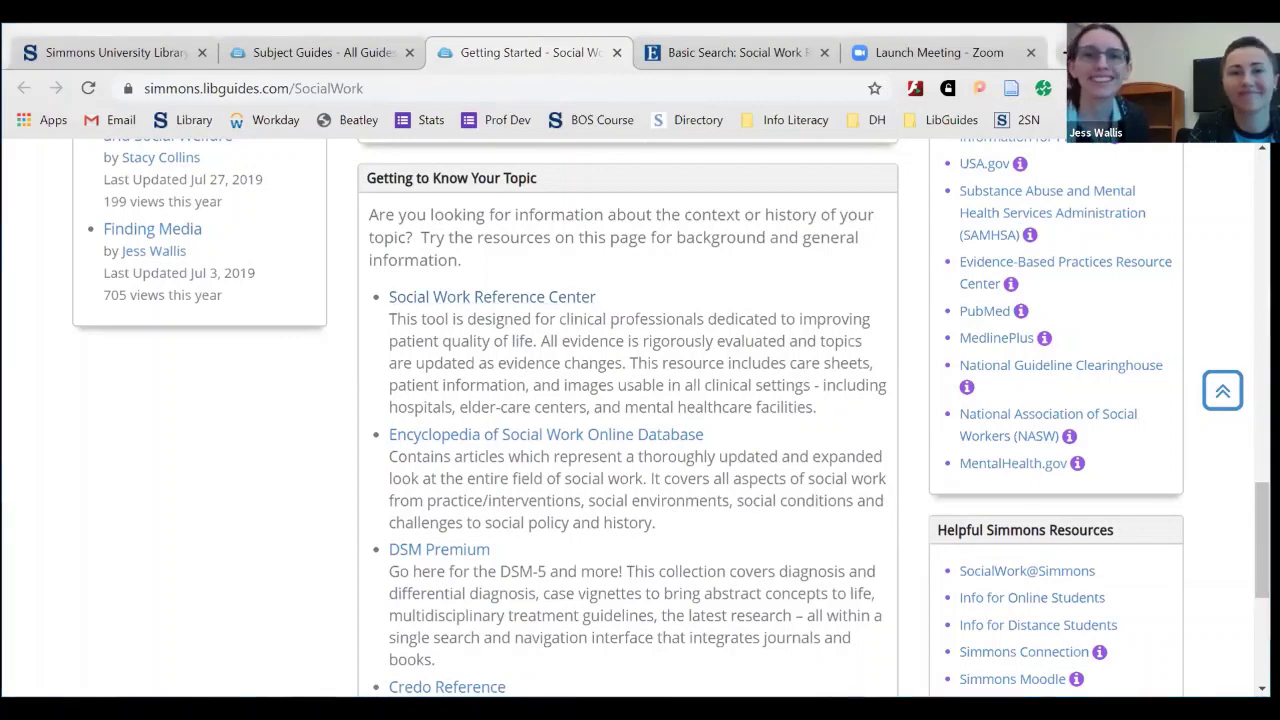
click(757, 57)
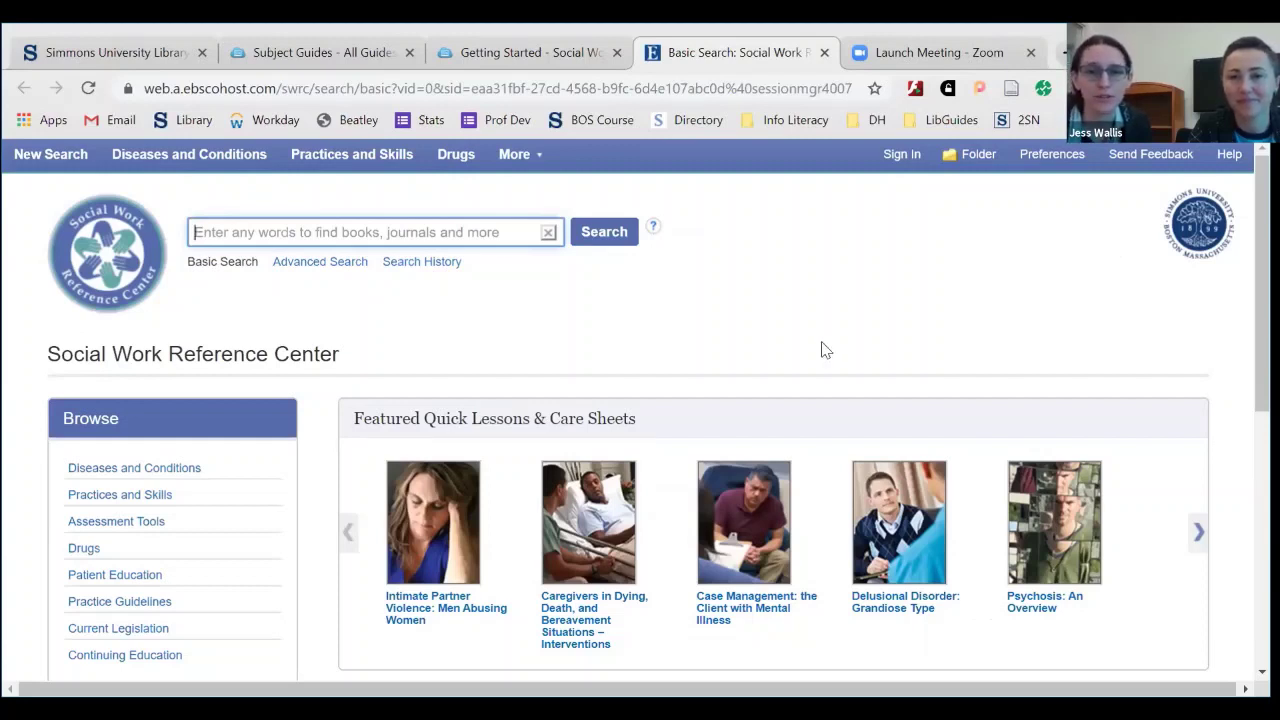
Step: Look through the Trending Topics in Practice and open the Homeless & Abandoned topic under Diversity & Equity
scroll(825, 349, down, 1)
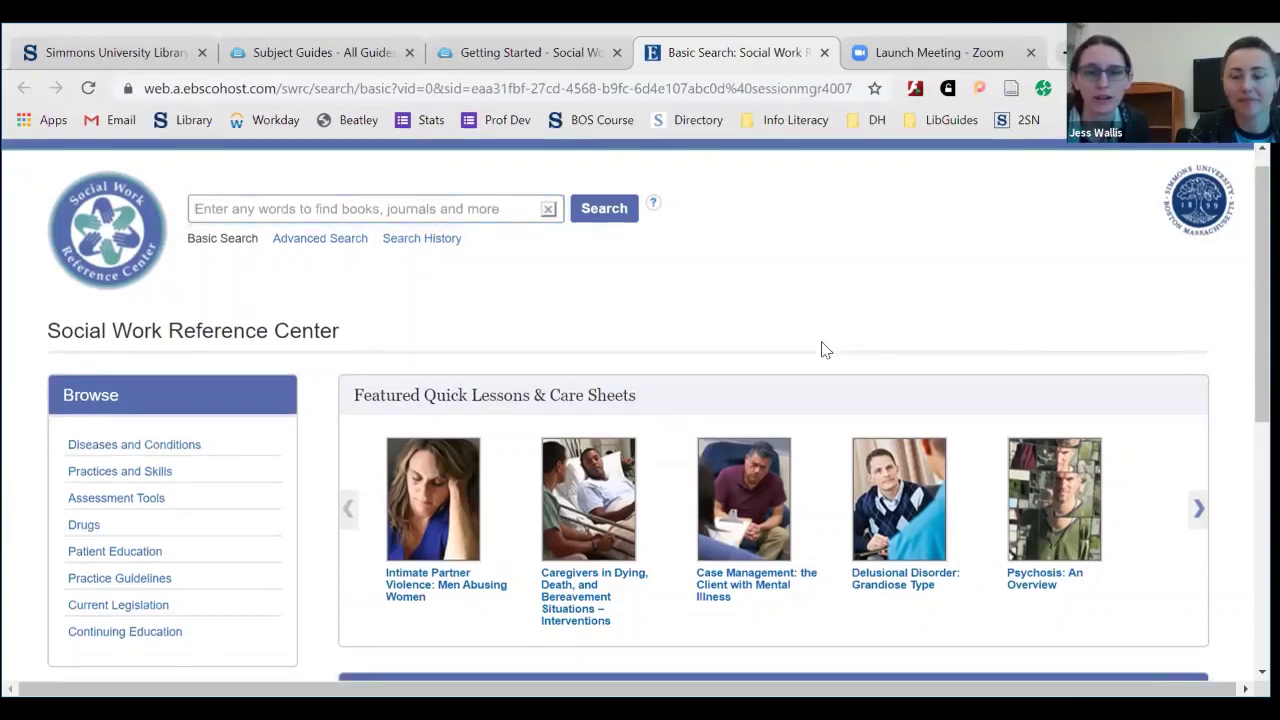
scroll(825, 349, down, 4)
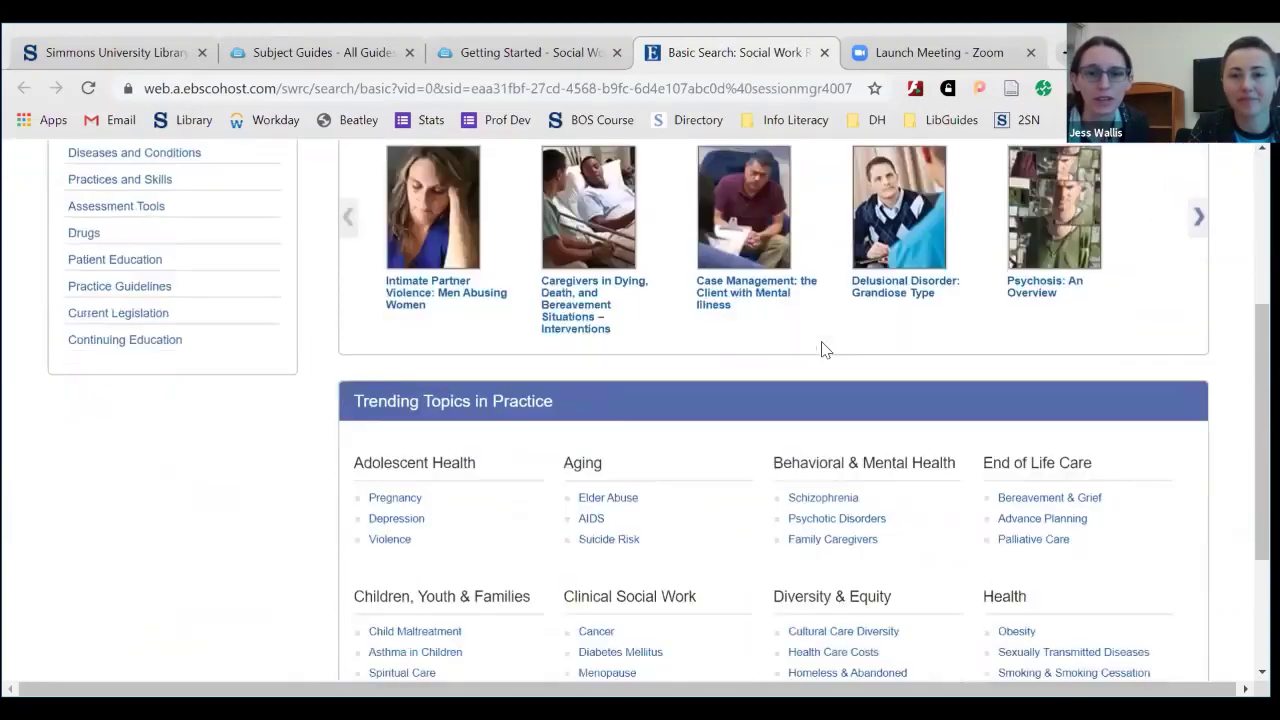
scroll(823, 341, down, 1)
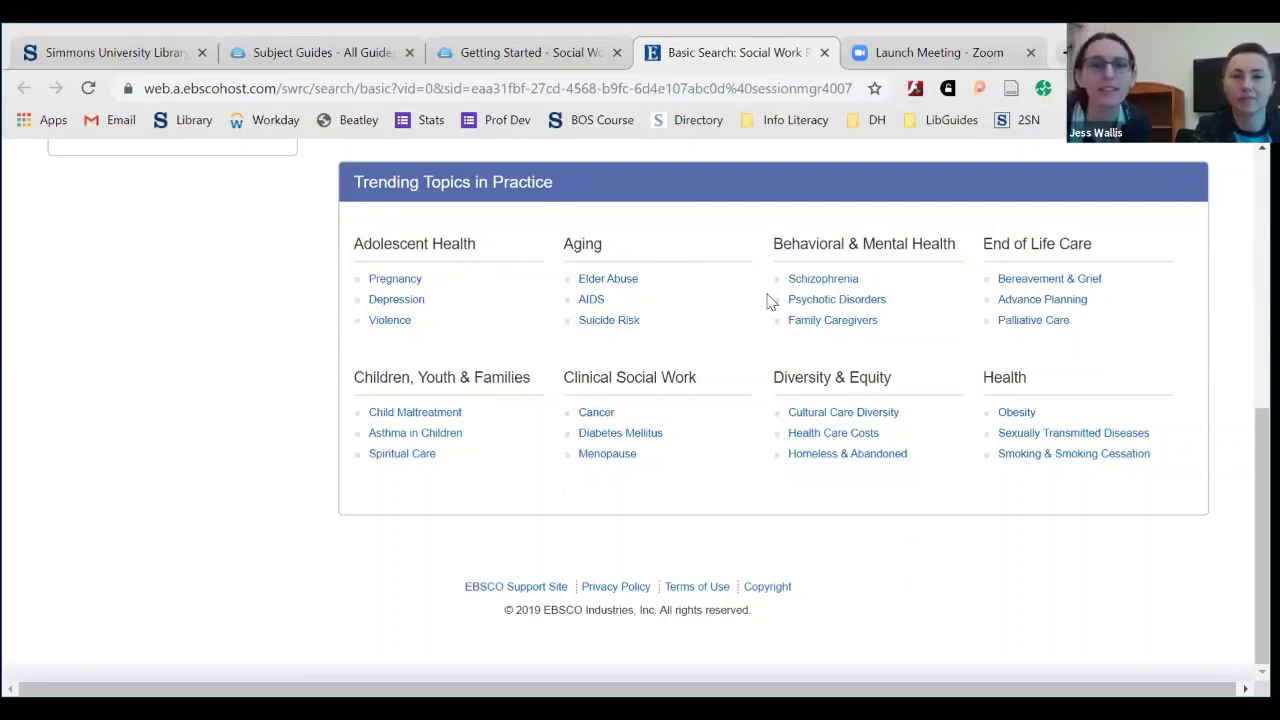
click(814, 456)
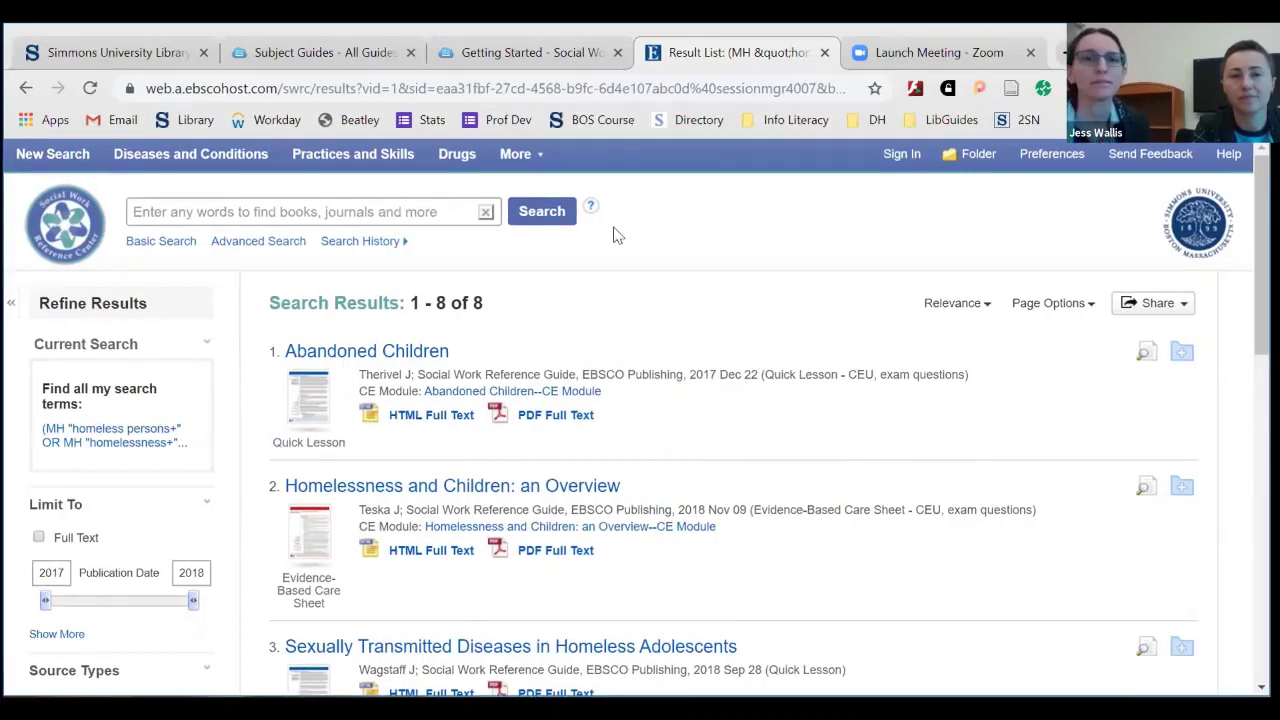
Step: Return to the Social Work guide and open the Points of View Reference Center from Getting to Know Your Topic
click(514, 52)
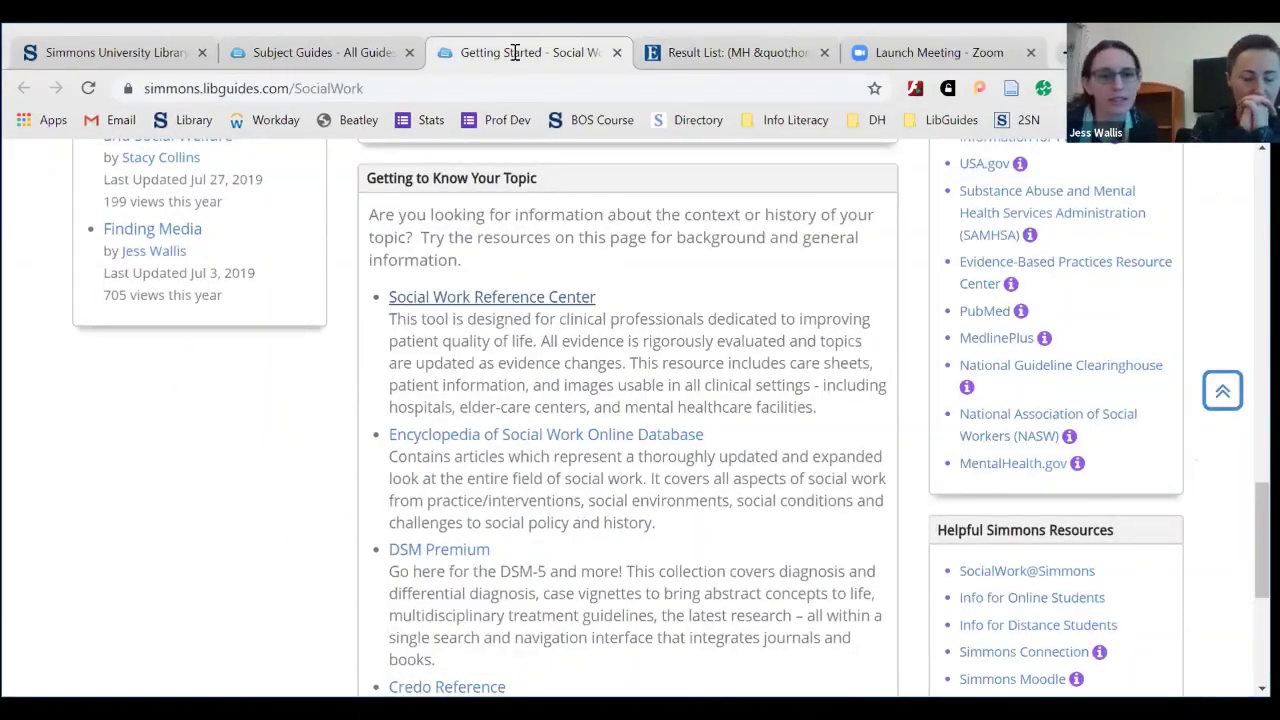
scroll(772, 350, up, 1)
scroll(772, 350, down, 5)
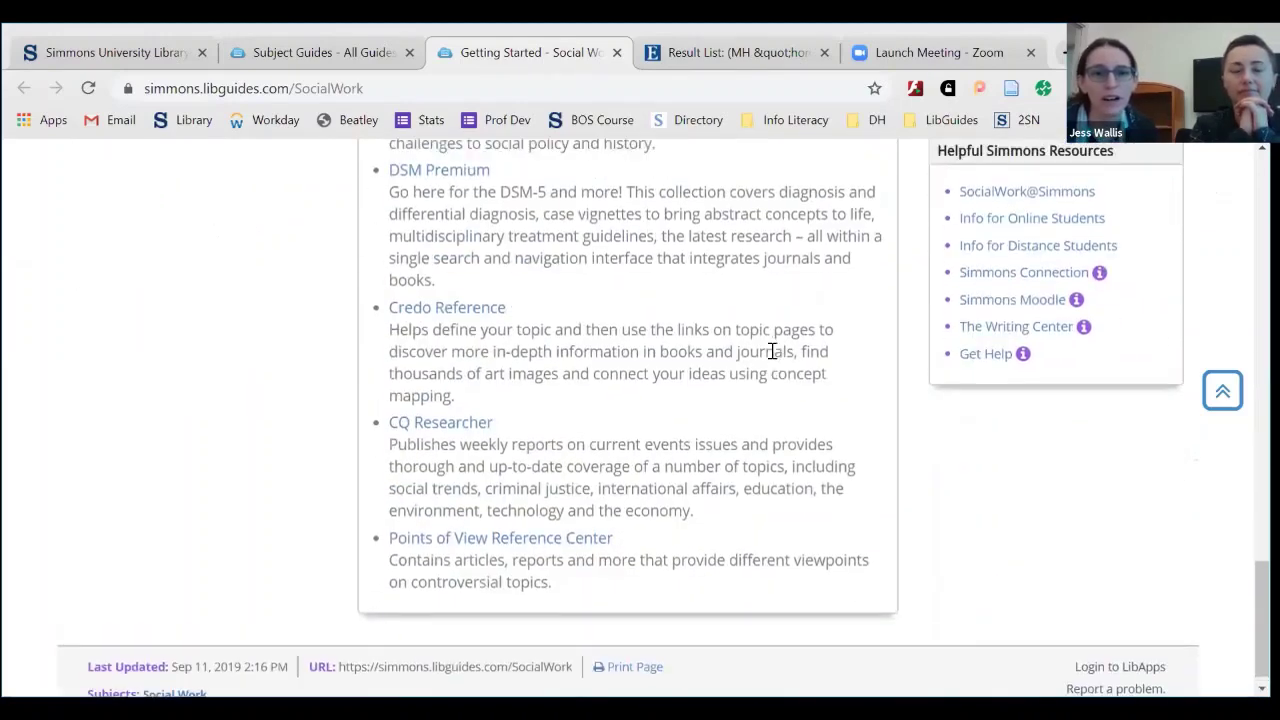
scroll(772, 350, up, 1)
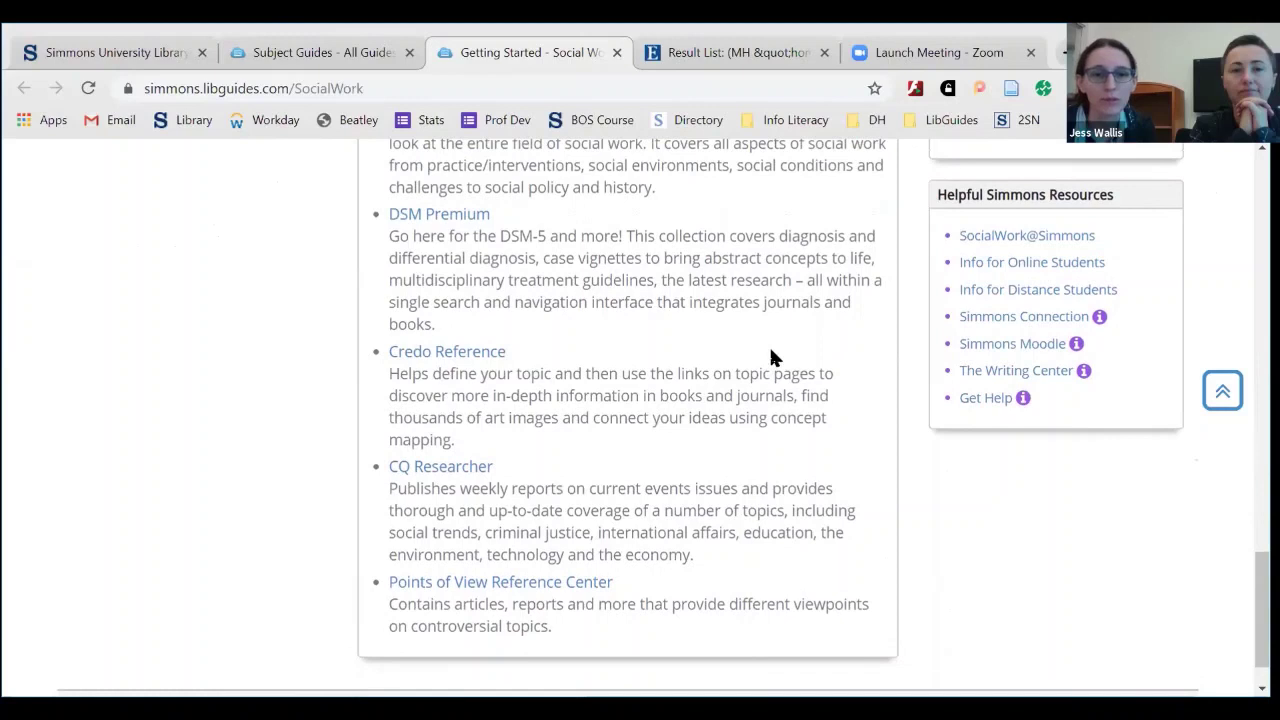
scroll(772, 357, up, 1)
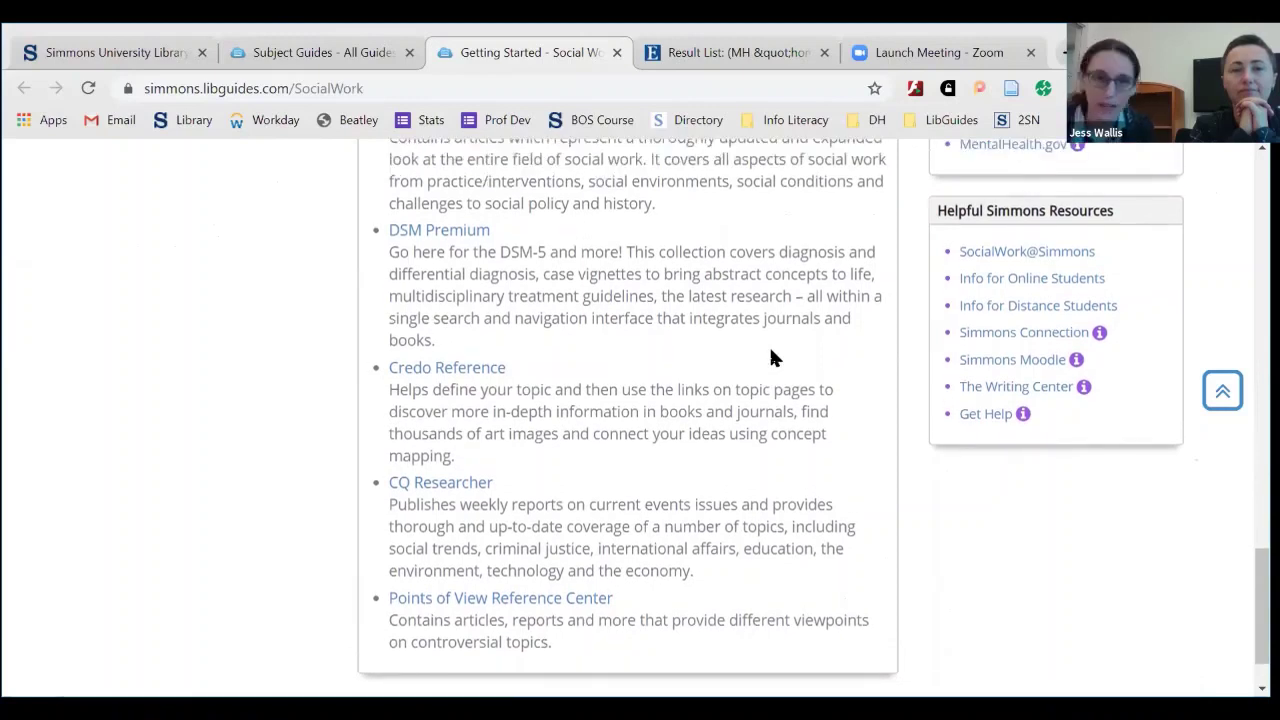
click(540, 598)
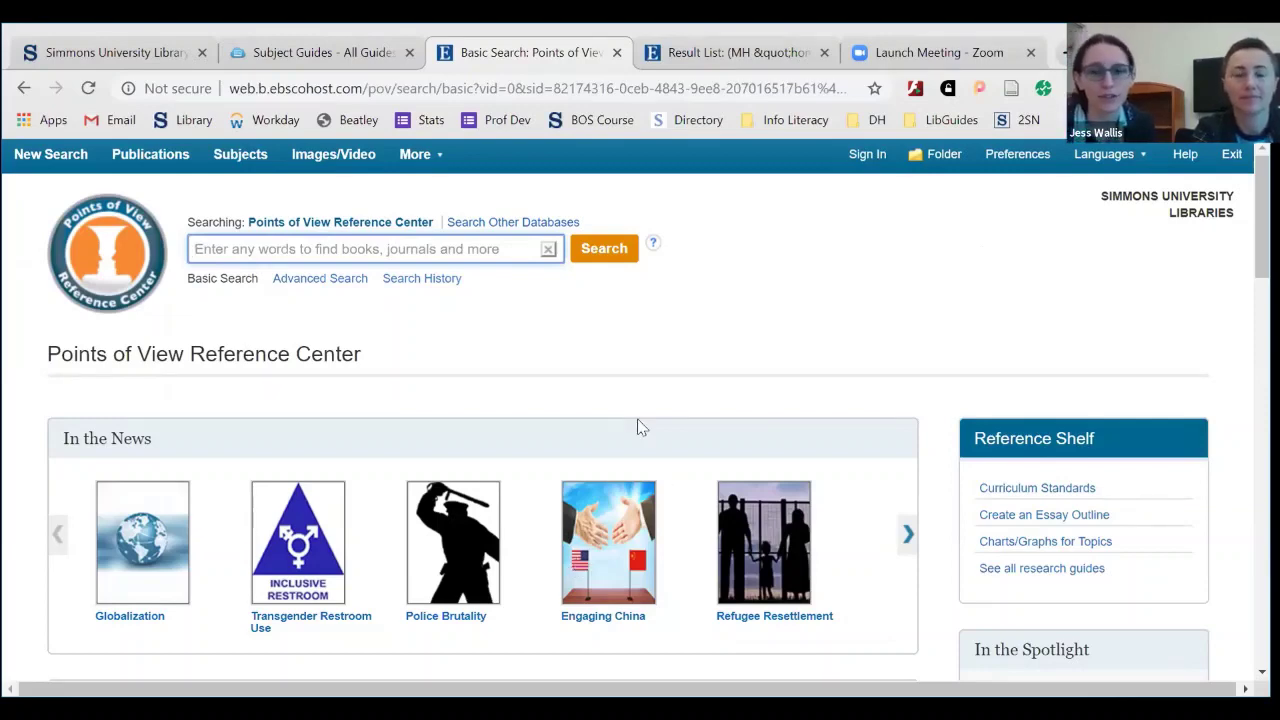
Step: Browse the categories and open the Airport Security & Body Scanners topic under Citizens' Rights
scroll(640, 427, down, 3)
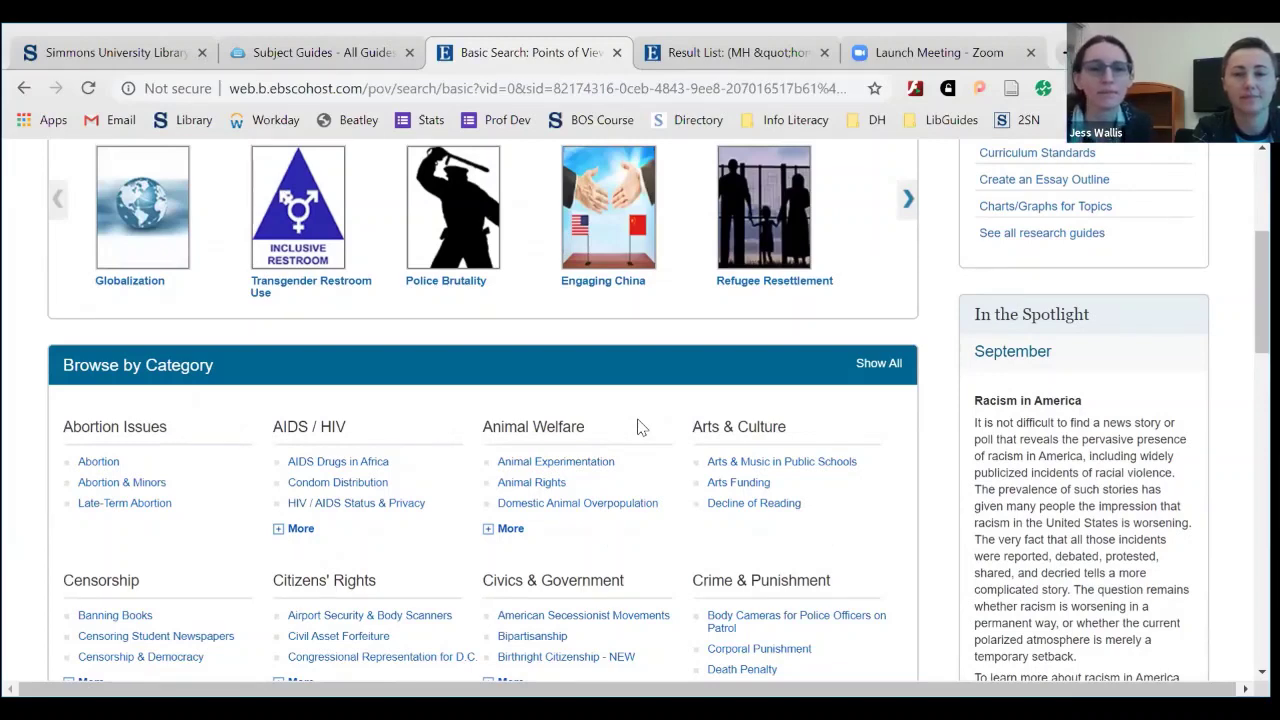
scroll(641, 427, down, 2)
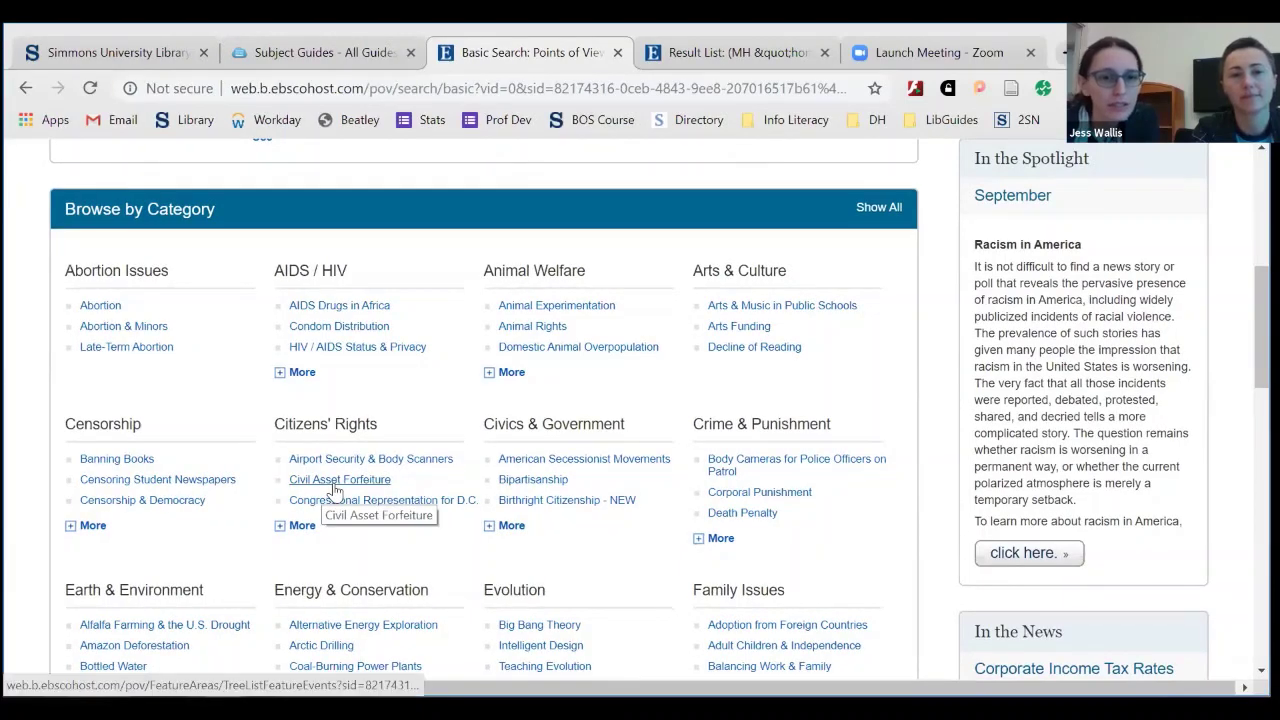
click(334, 461)
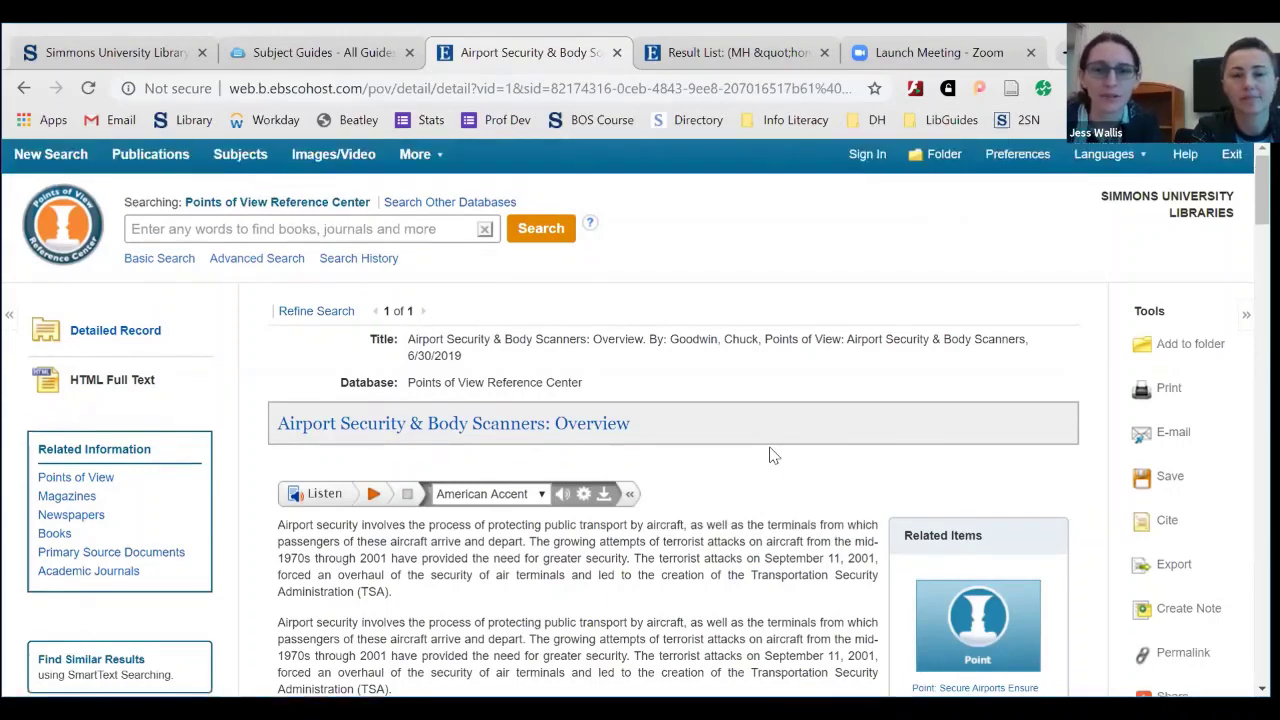
Step: Examine the overview article's introduction, key terms, history, present-day section and related items, down to its bibliography
scroll(770, 455, down, 3)
scroll(770, 455, down, 1)
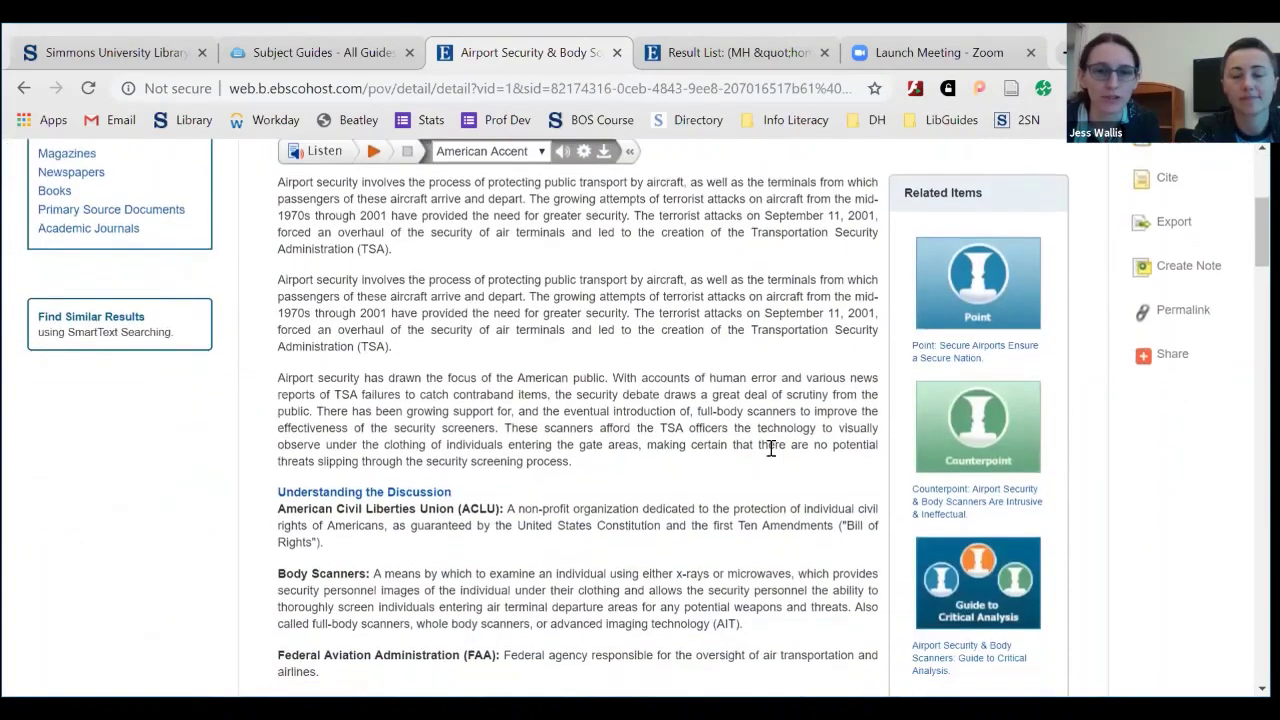
scroll(770, 450, down, 2)
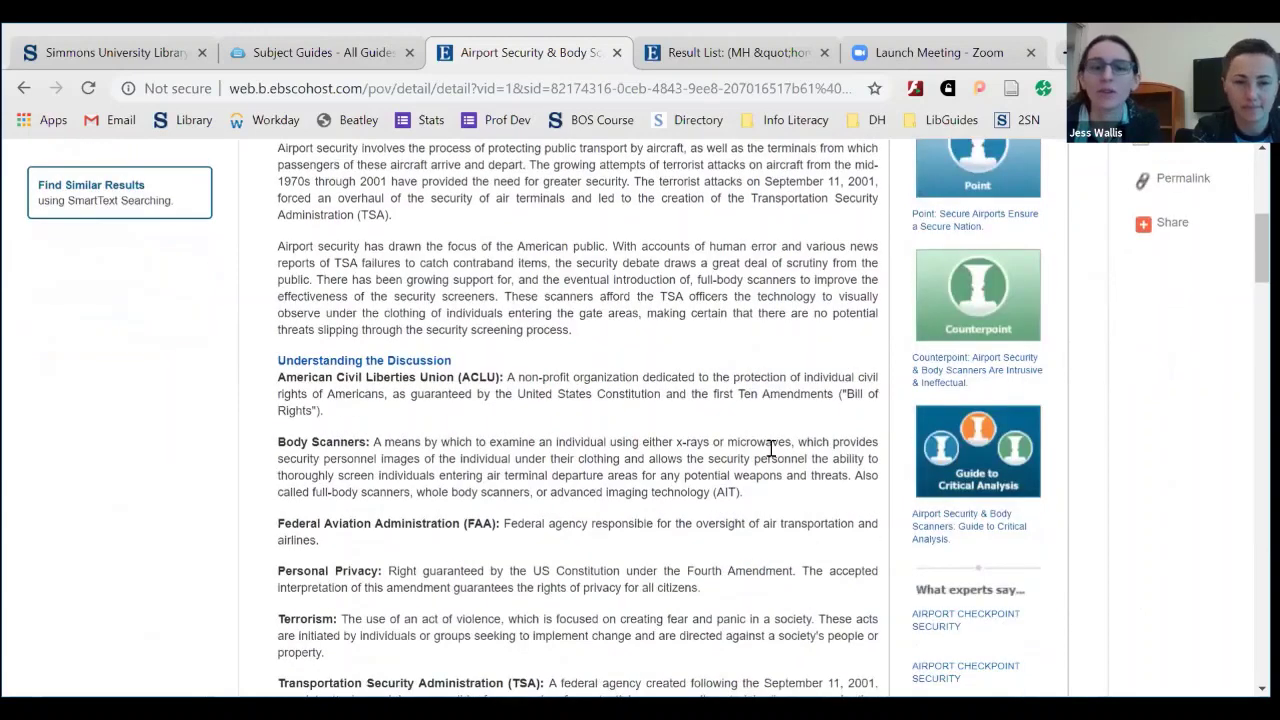
scroll(770, 450, down, 1)
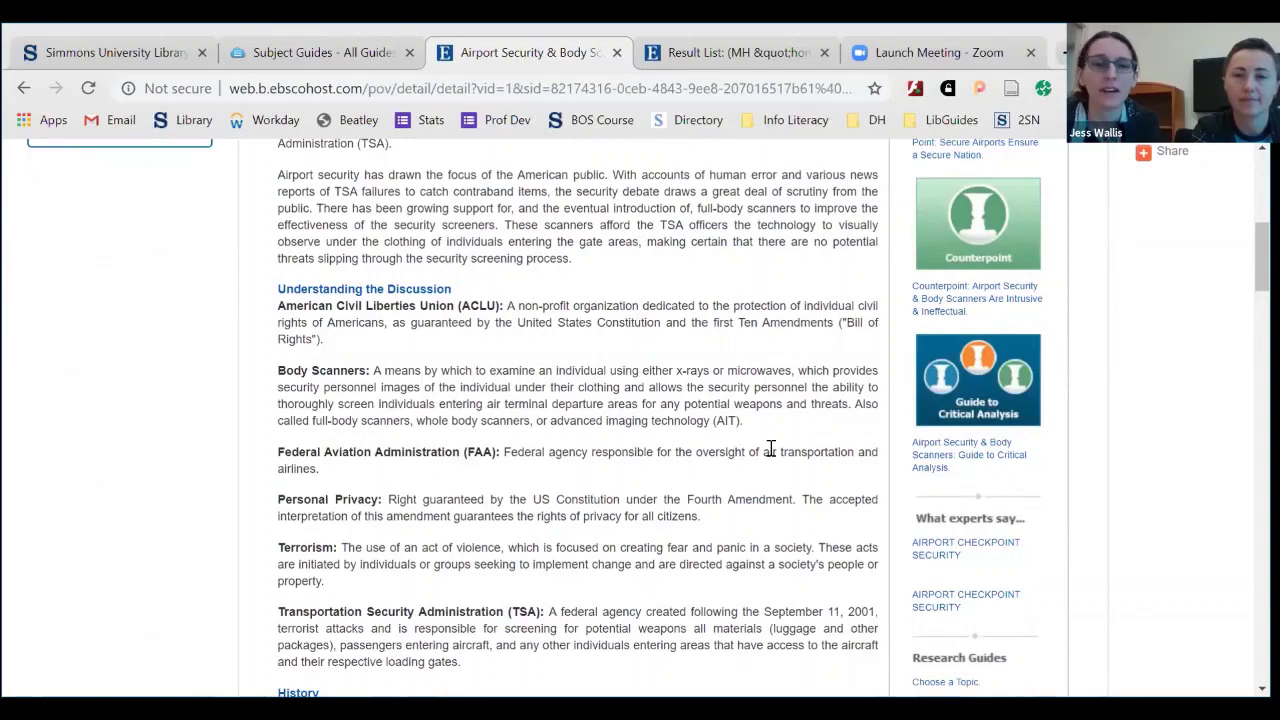
scroll(770, 450, down, 3)
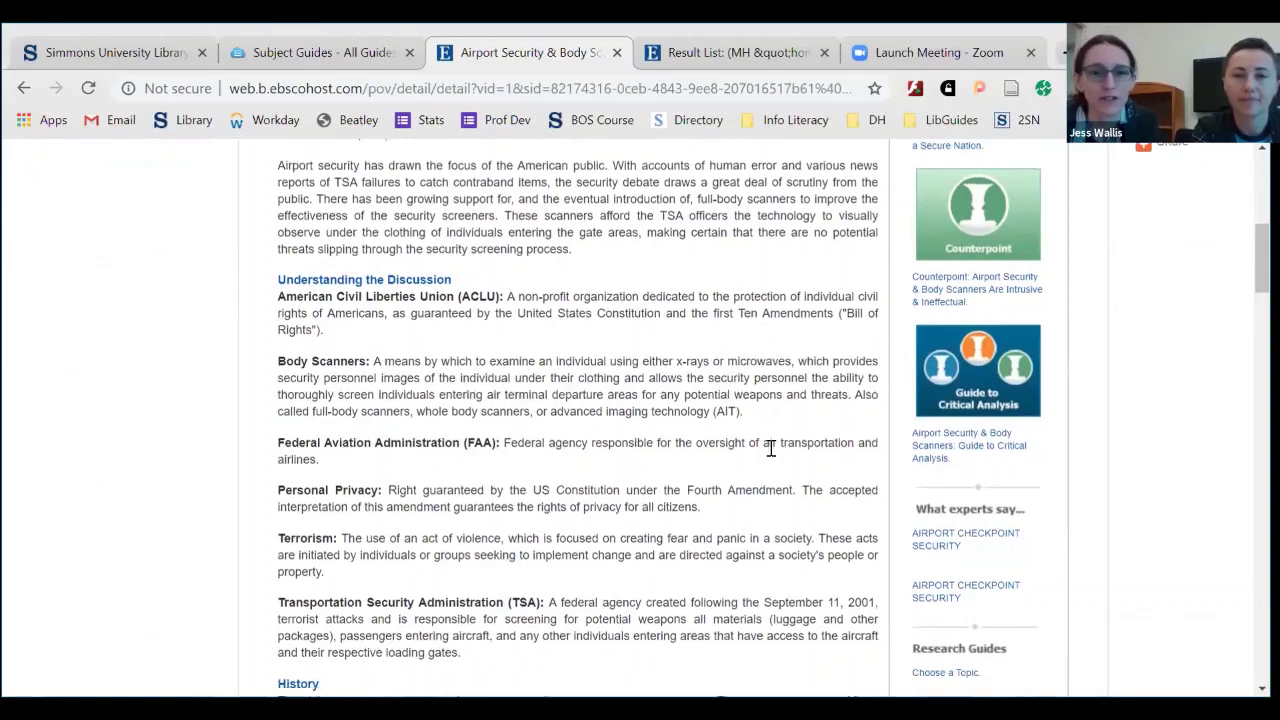
scroll(771, 448, down, 5)
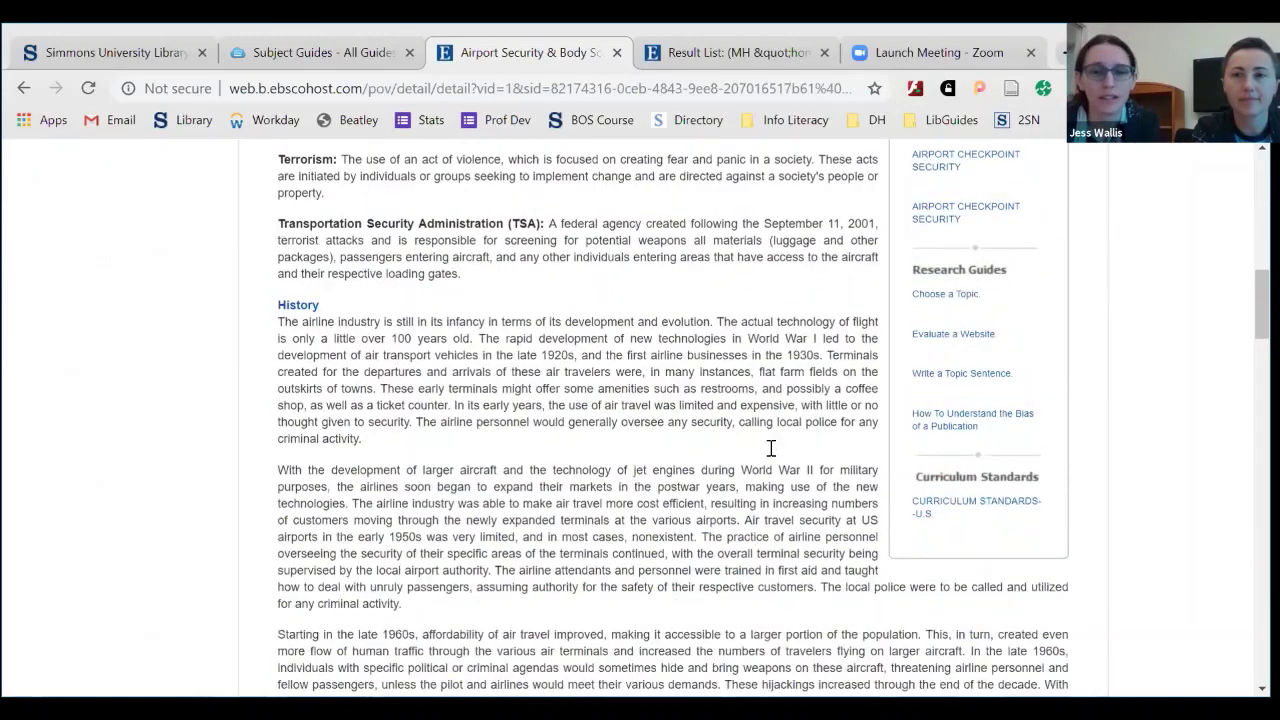
scroll(771, 448, down, 2)
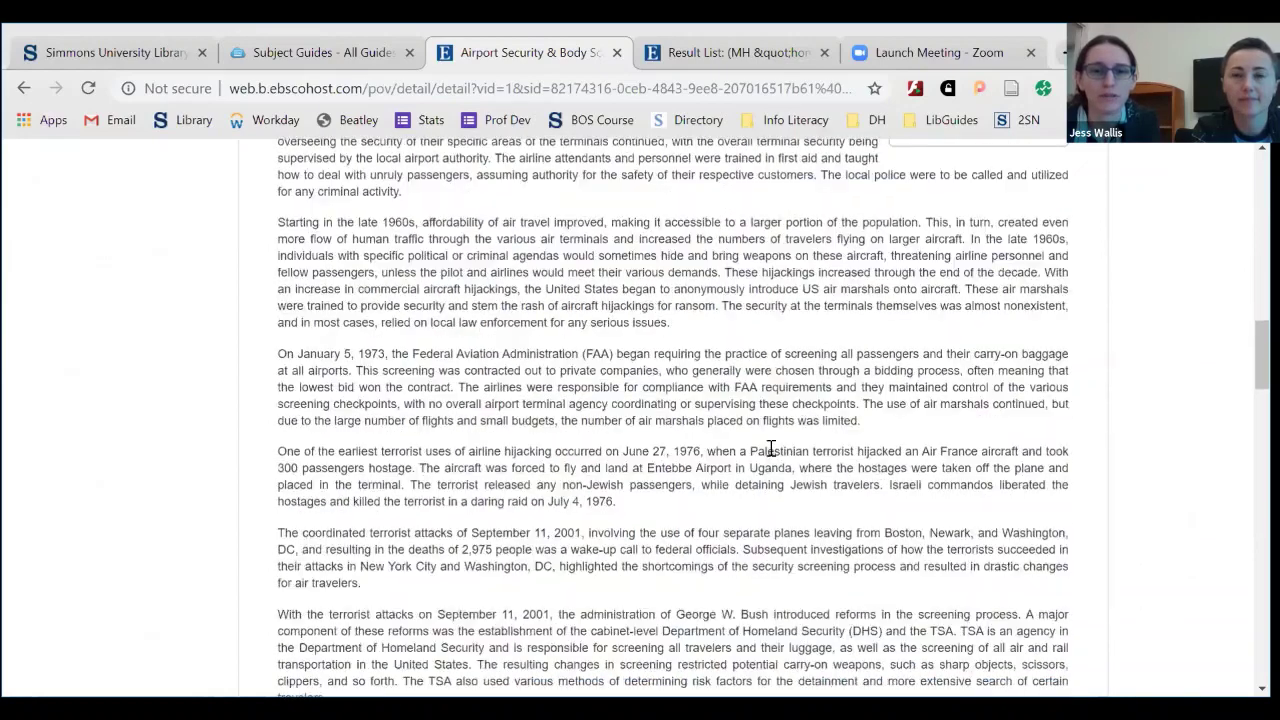
scroll(771, 448, down, 2)
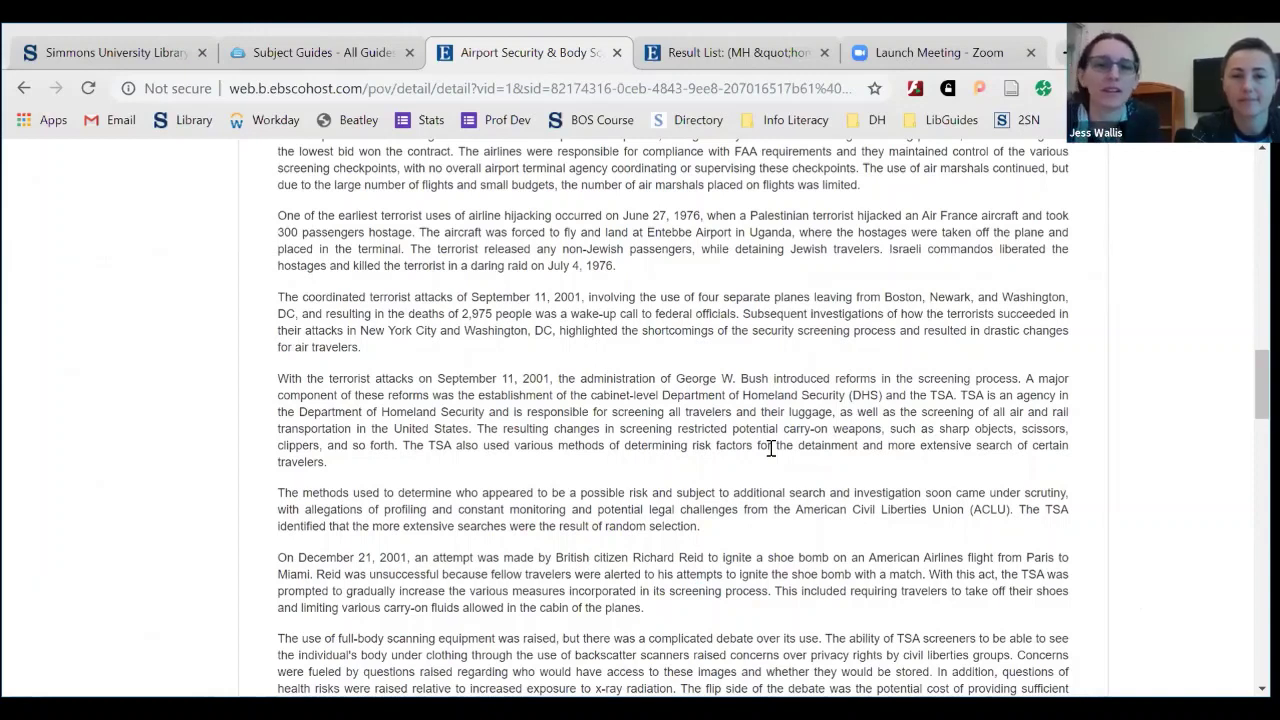
scroll(732, 488, down, 3)
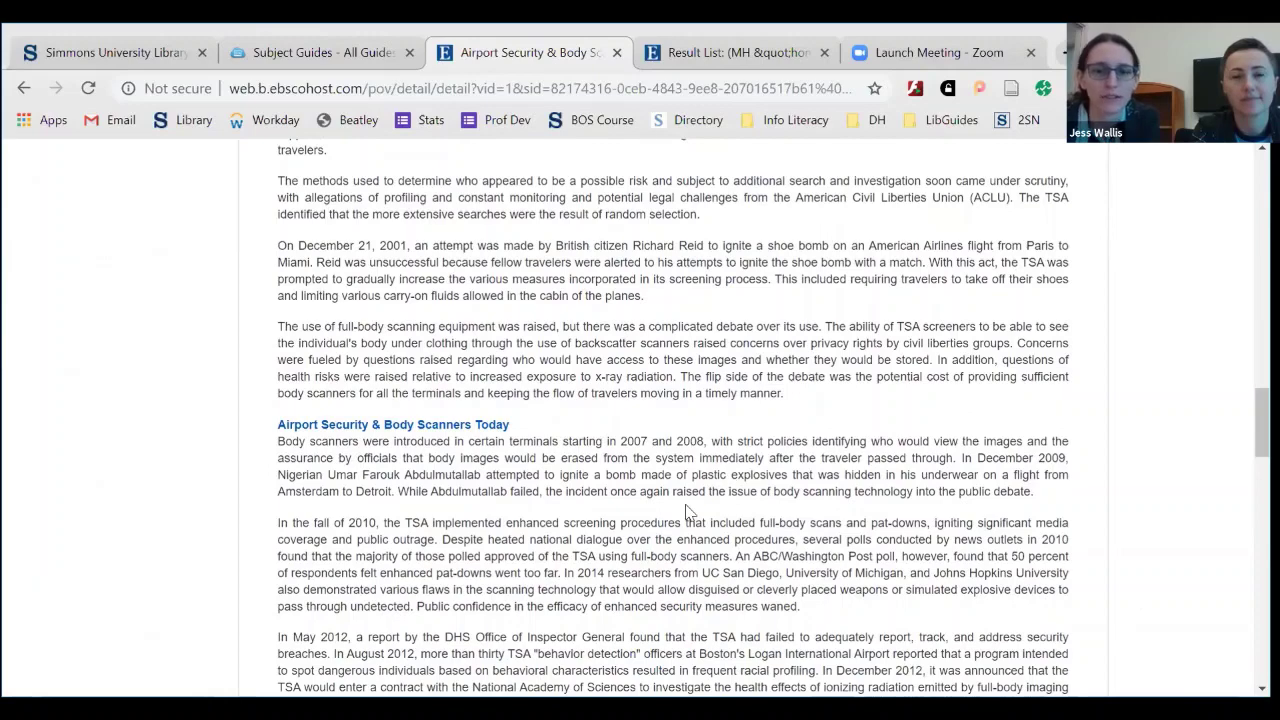
scroll(686, 512, down, 2)
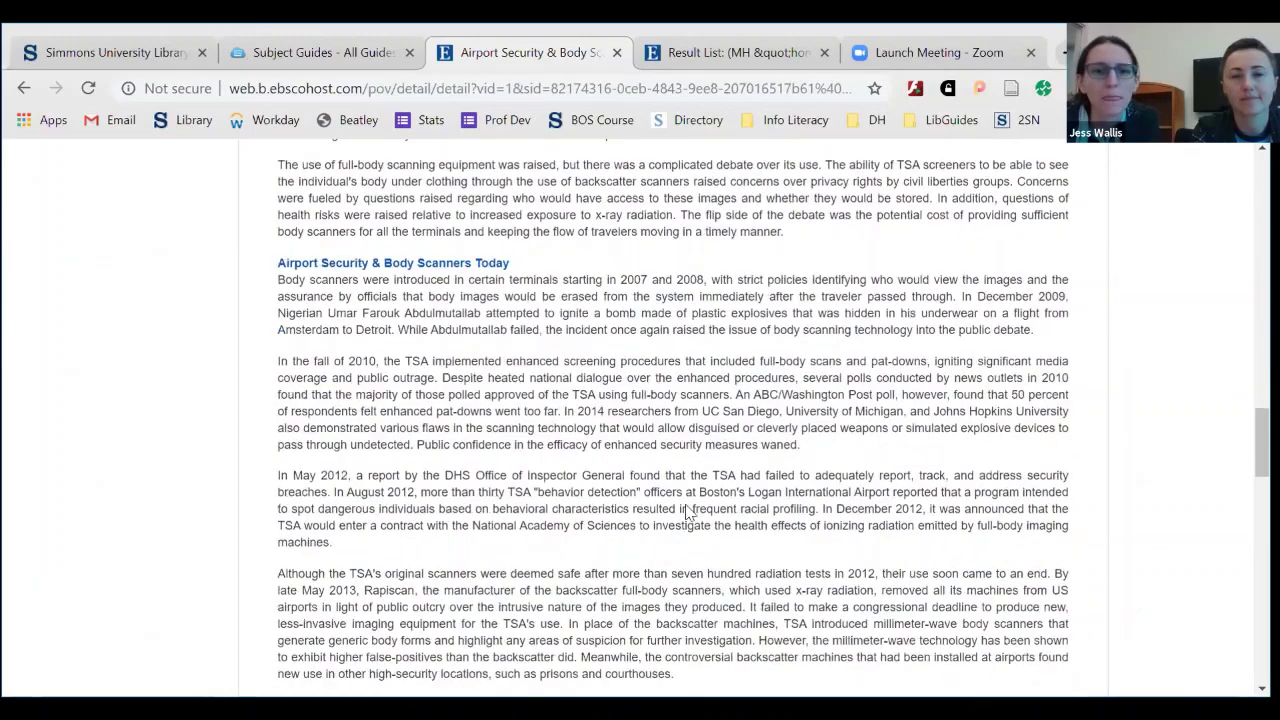
scroll(686, 512, down, 6)
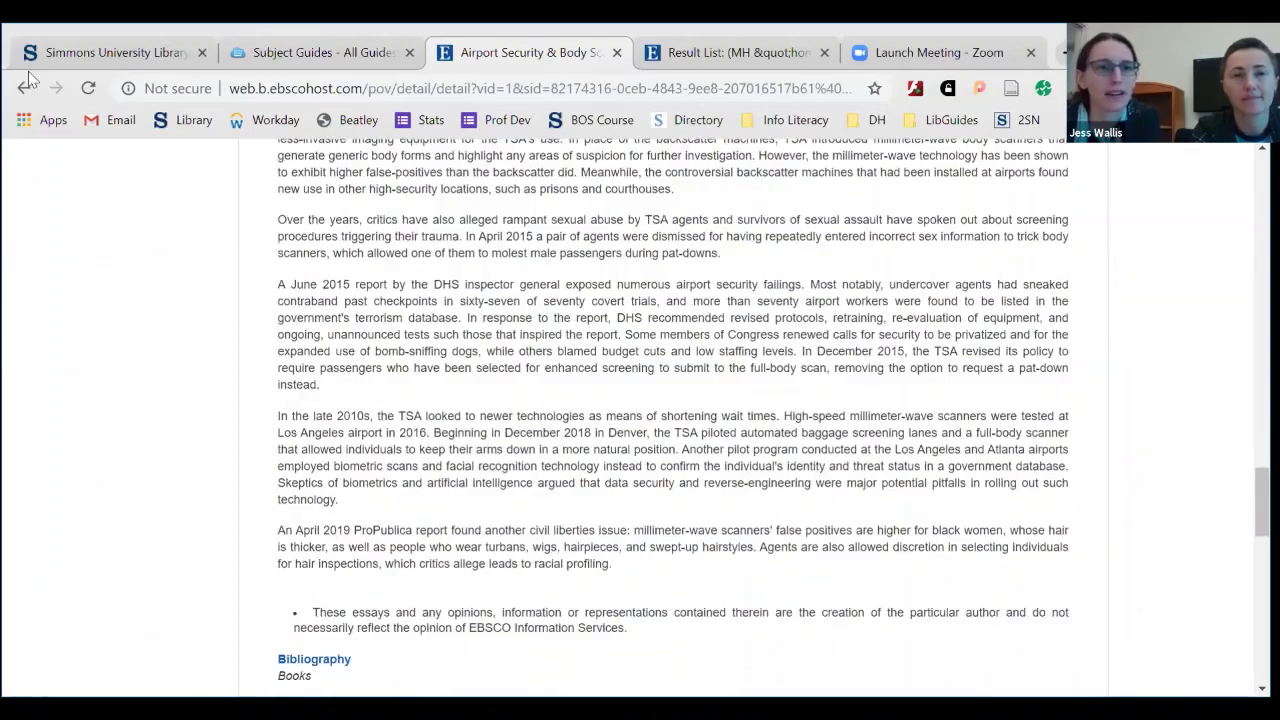
Step: Go back to the Social Work guide and open Credo Reference from its background resources
right_click(24, 88)
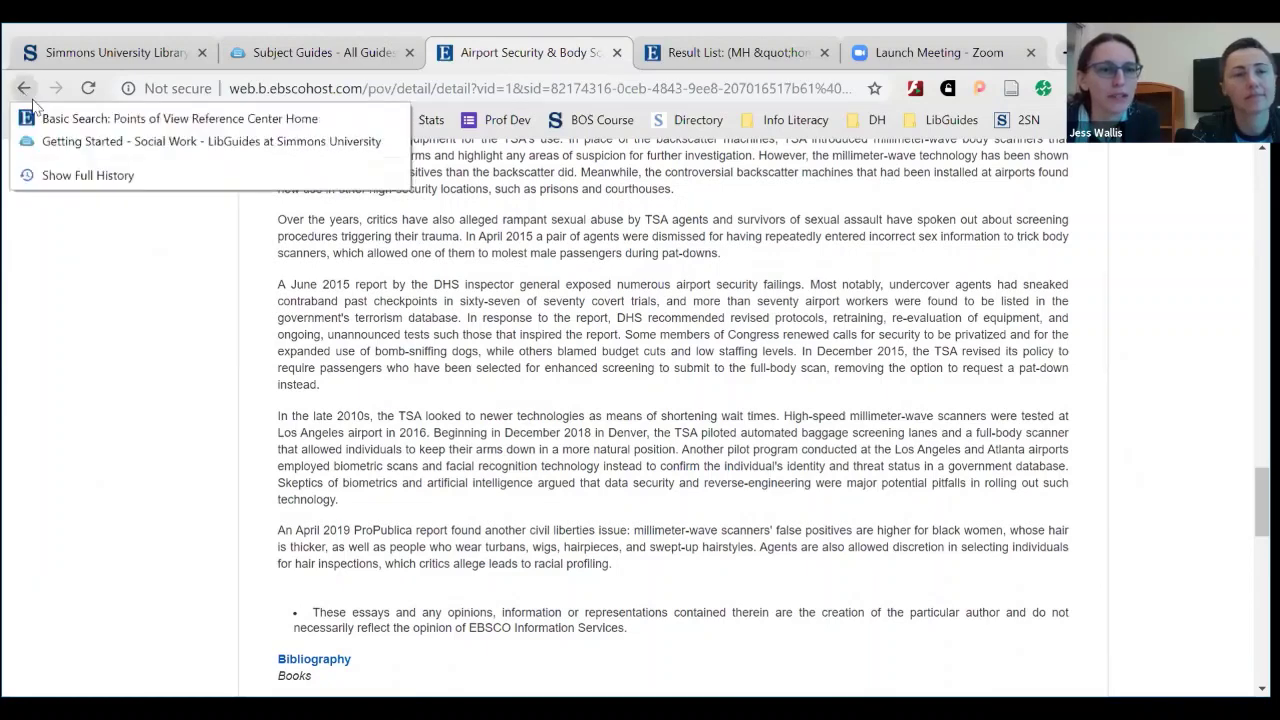
click(47, 145)
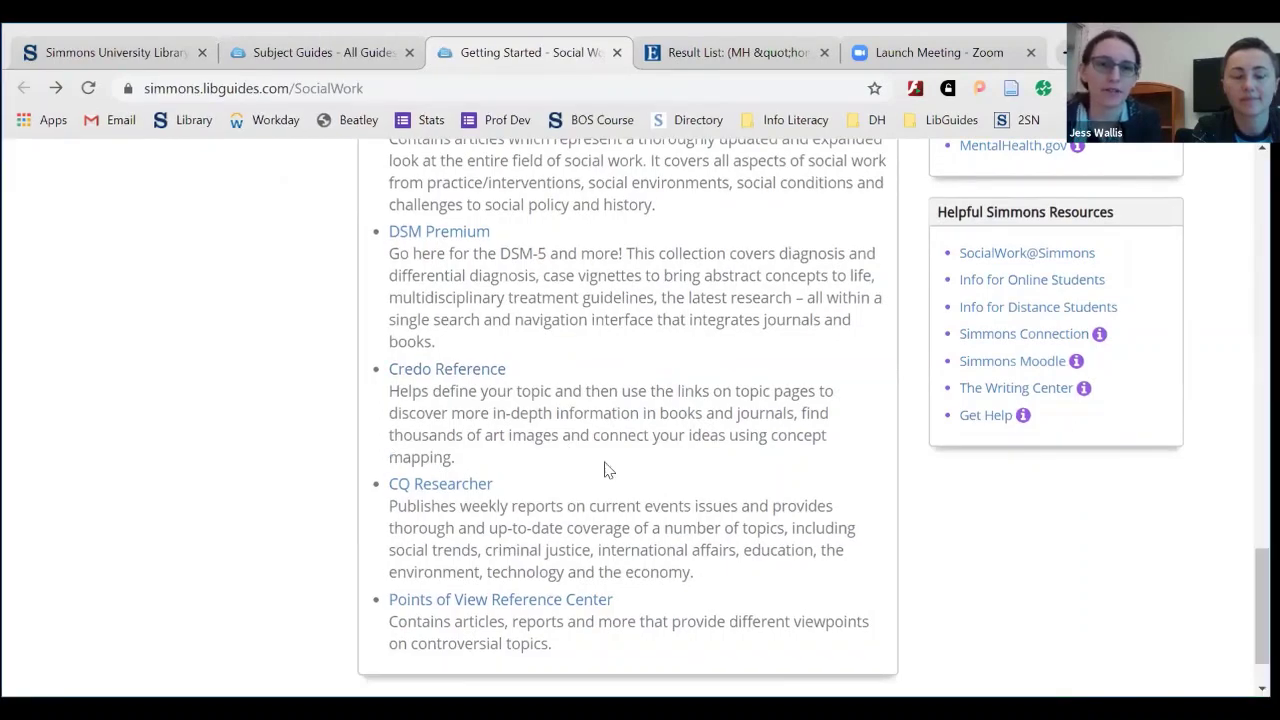
click(456, 372)
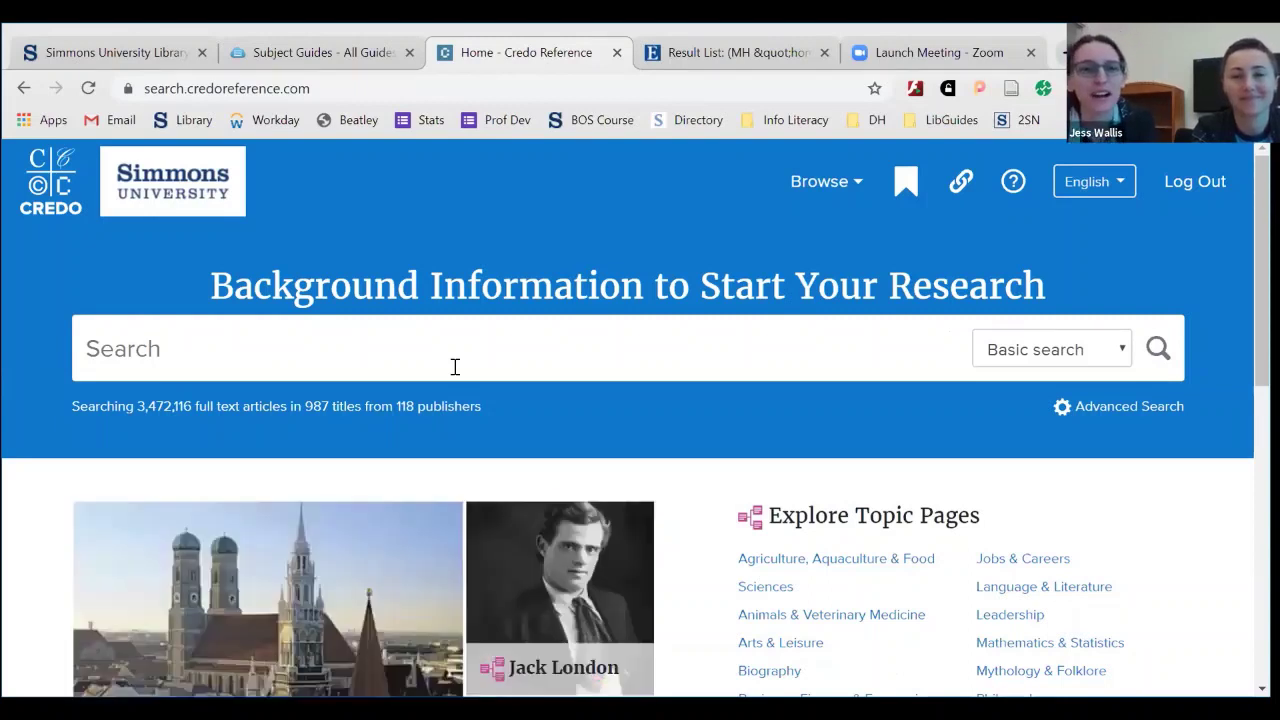
Step: Search Credo Reference for "substance use disorder" and look through the related topic page and article results
scroll(455, 366, down, 1)
click(353, 305)
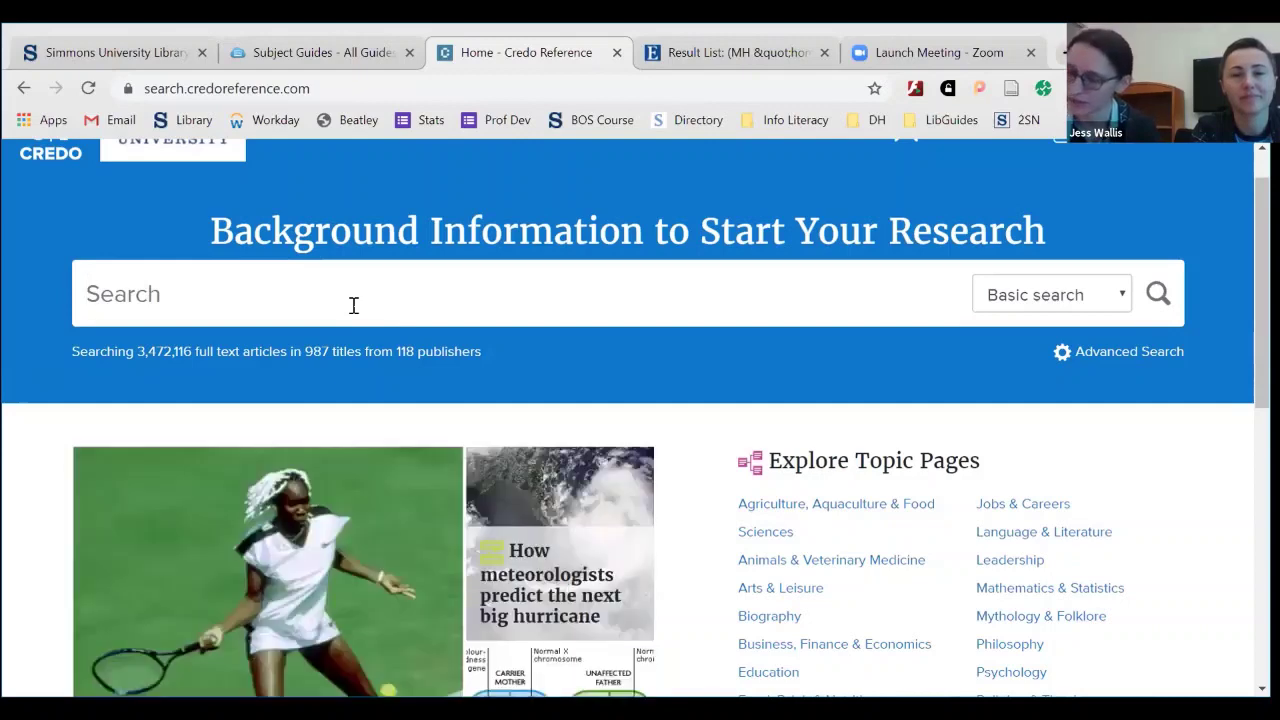
text(substance use)
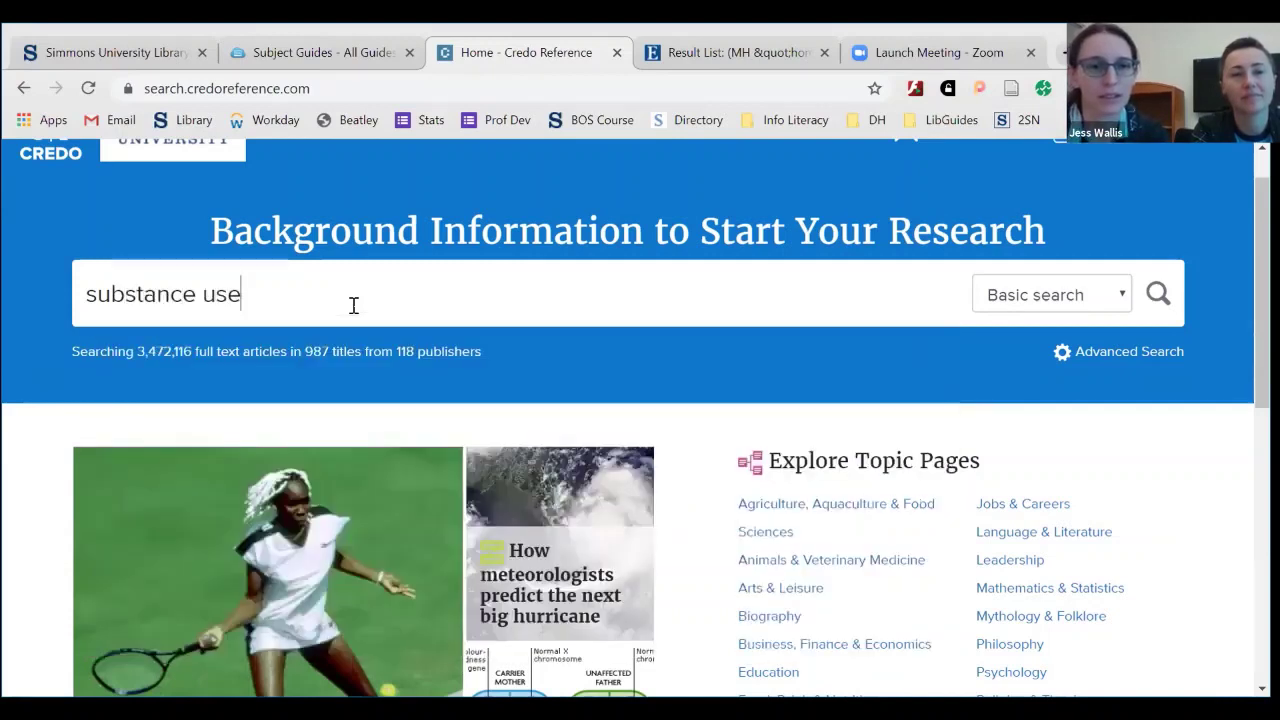
text( di)
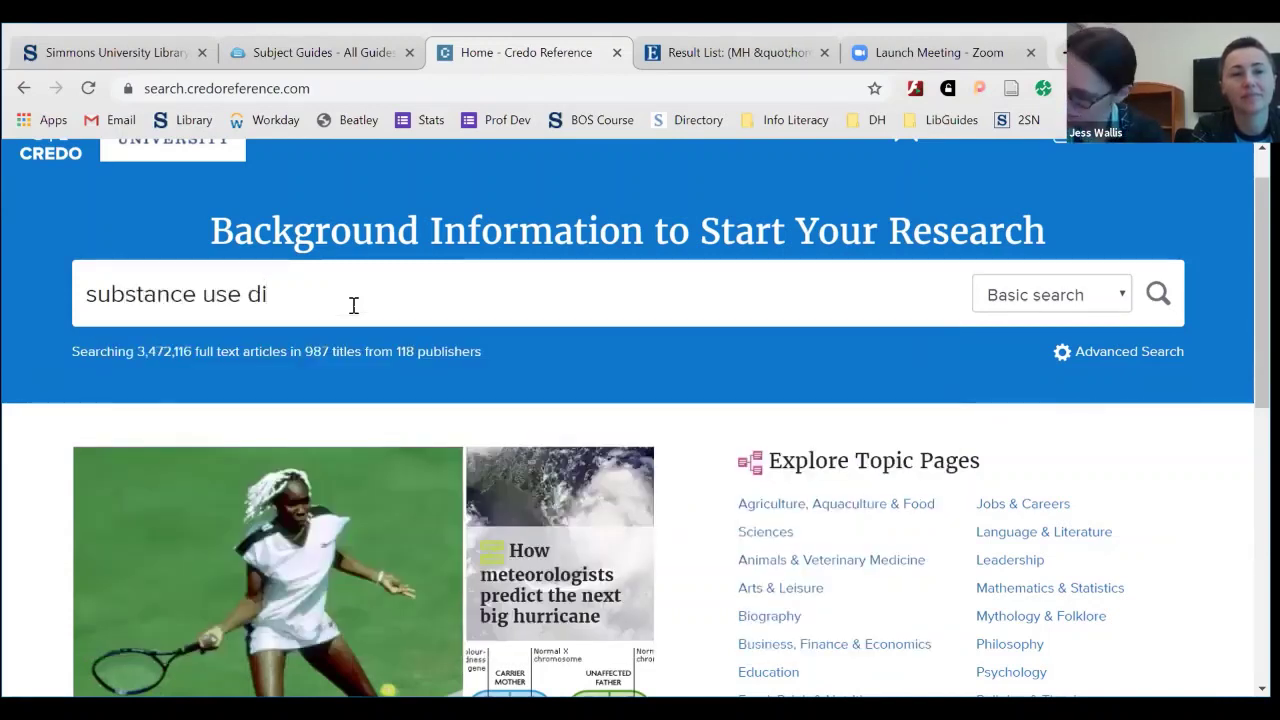
text(sorder)
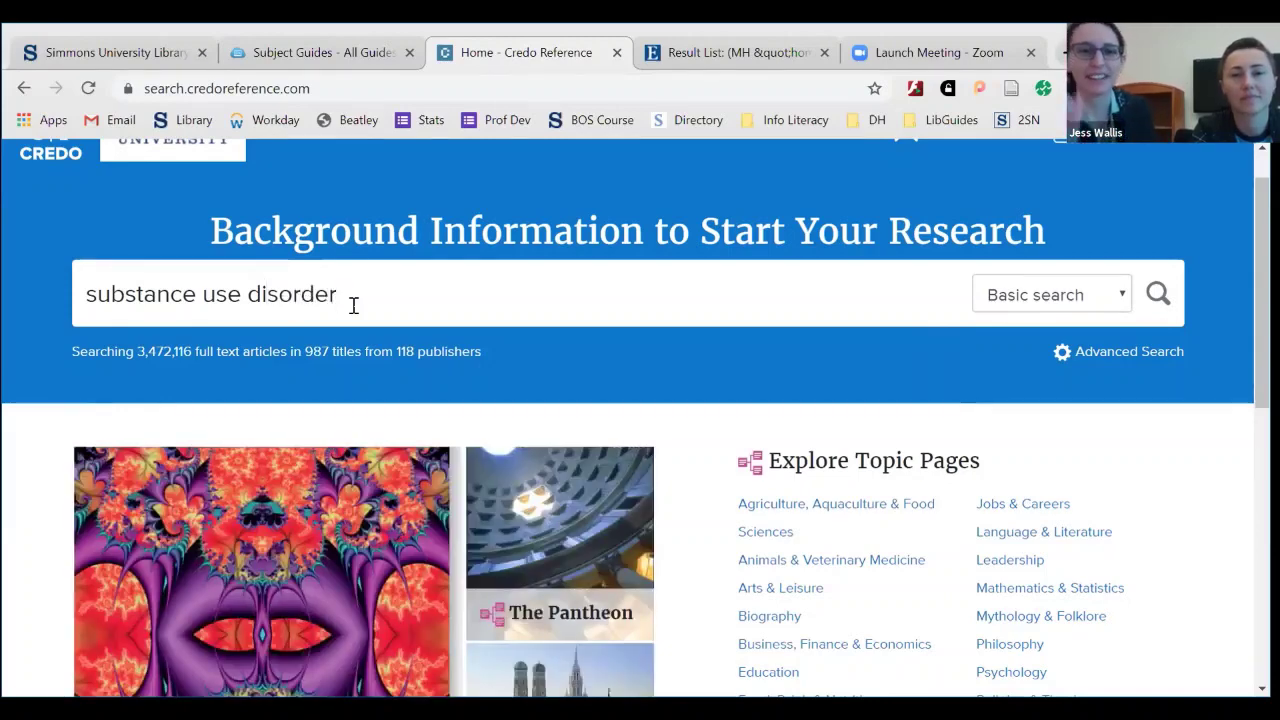
key(Return)
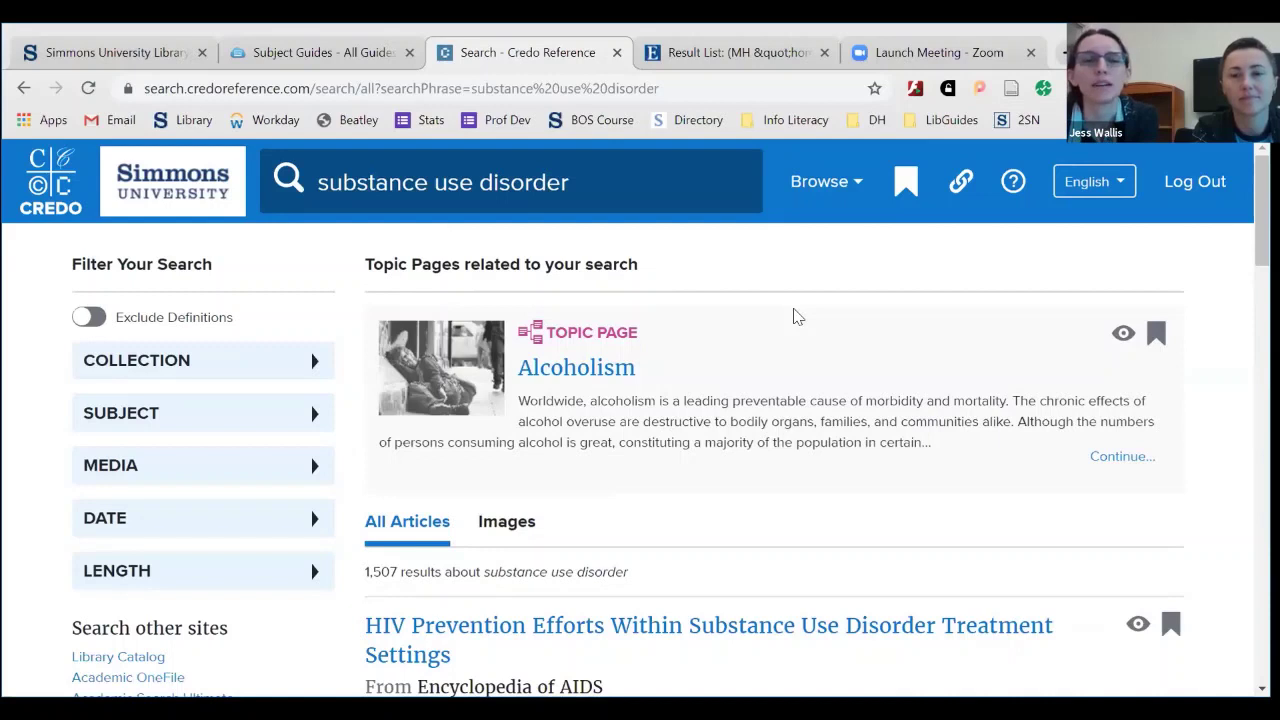
scroll(795, 316, down, 1)
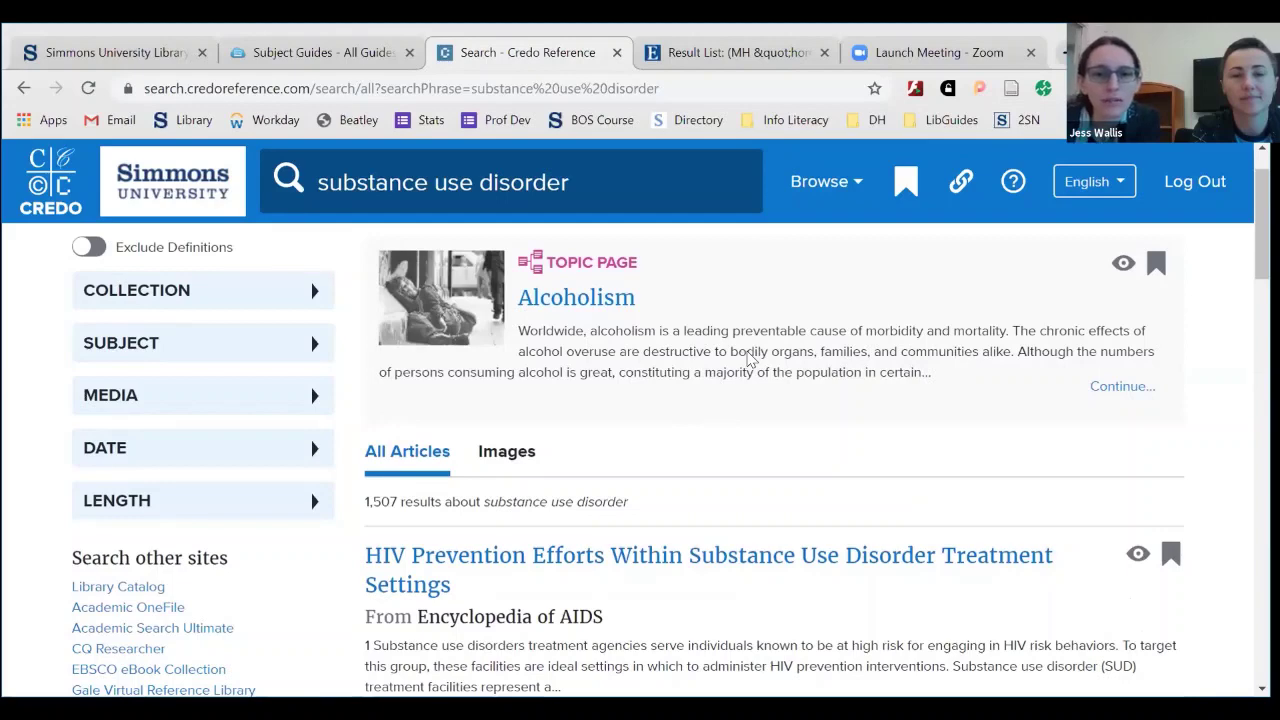
scroll(748, 360, down, 2)
scroll(750, 358, down, 3)
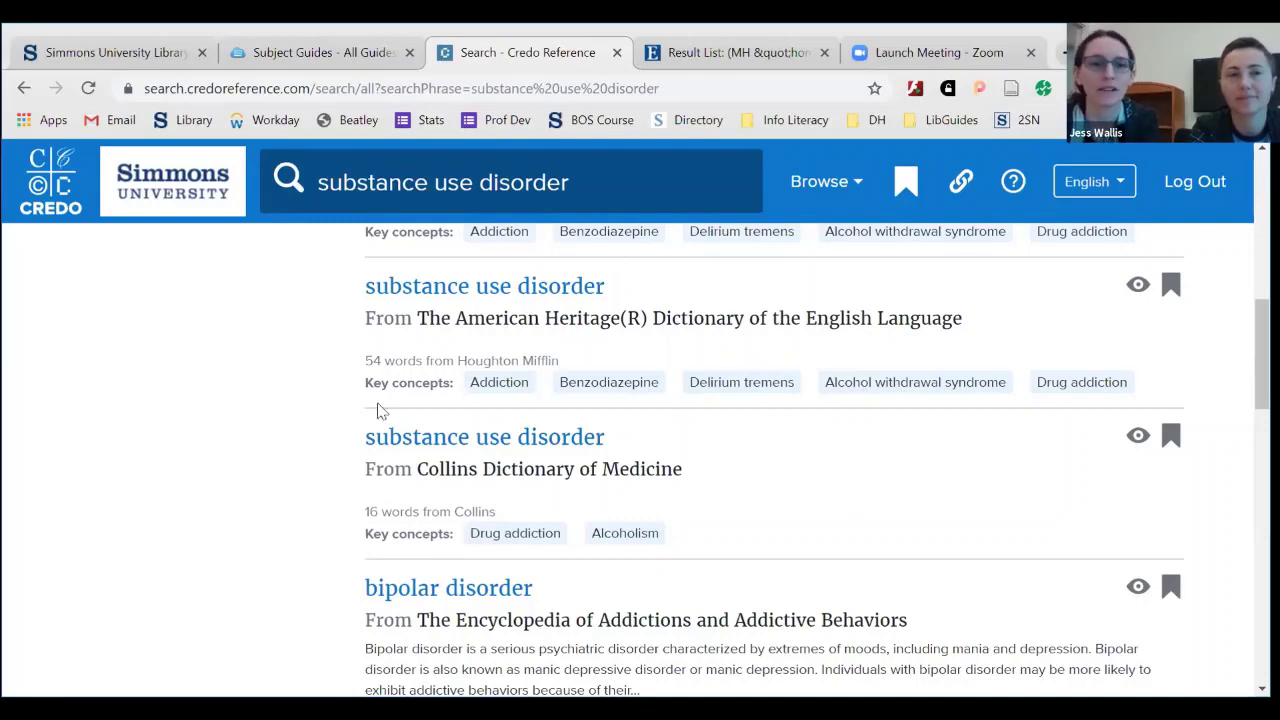
Step: Open CQ Researcher from the Social Work guide's background resources and look over its featured report
click(23, 90)
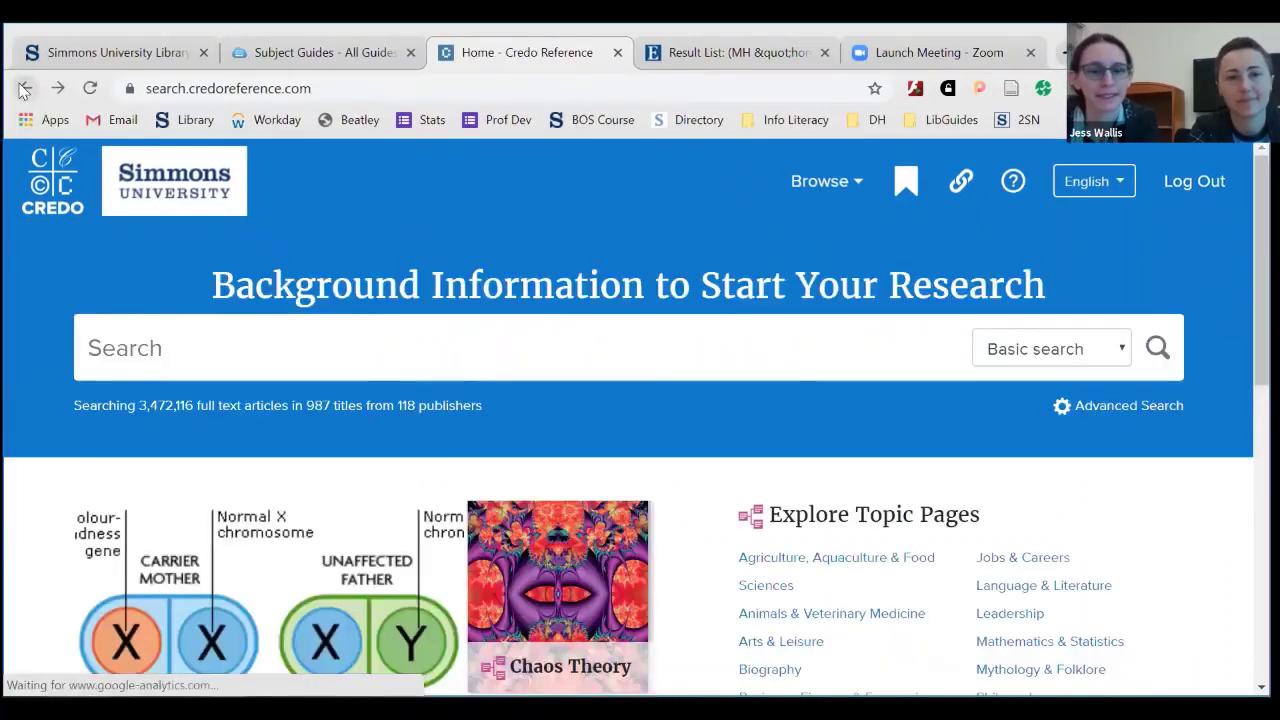
click(23, 90)
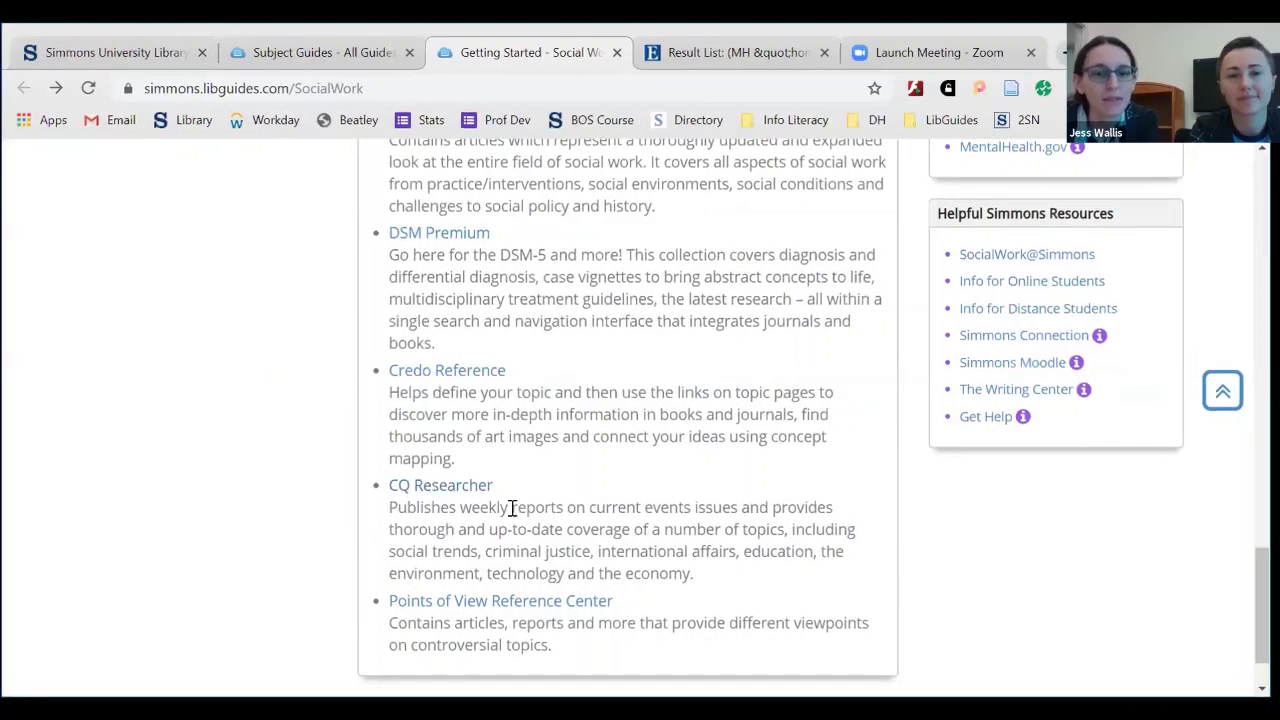
click(462, 492)
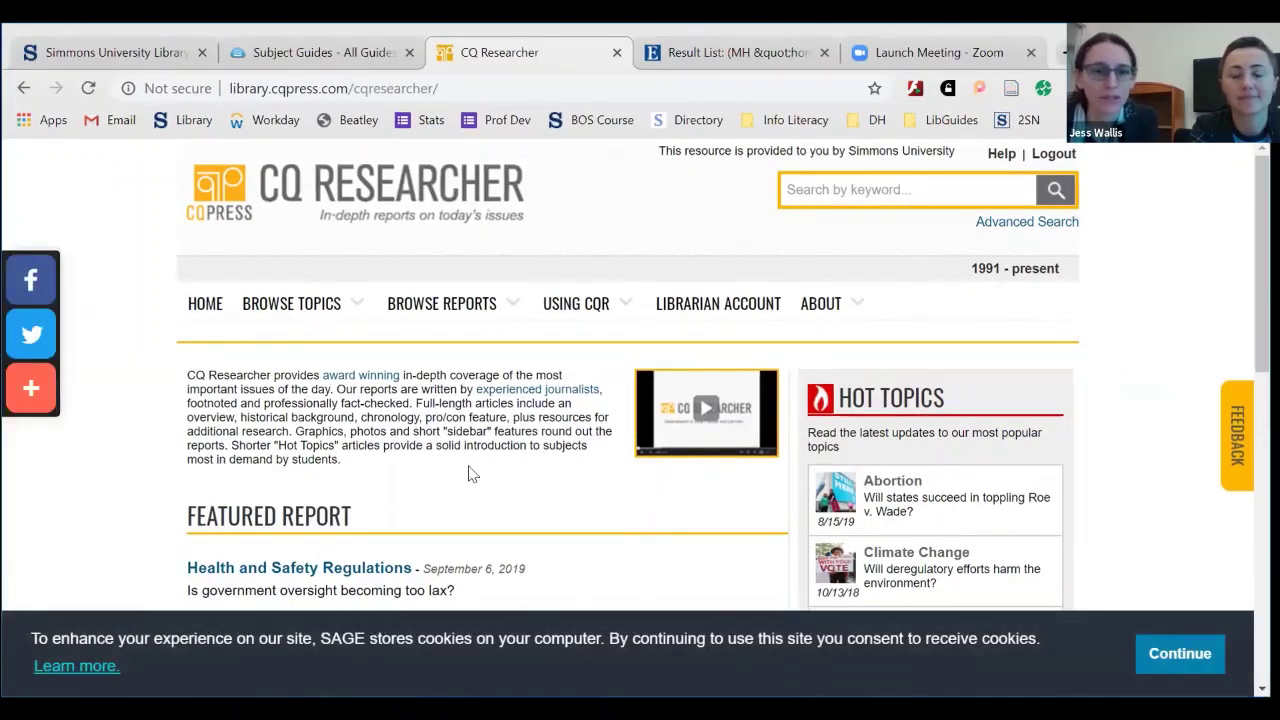
scroll(472, 474, down, 4)
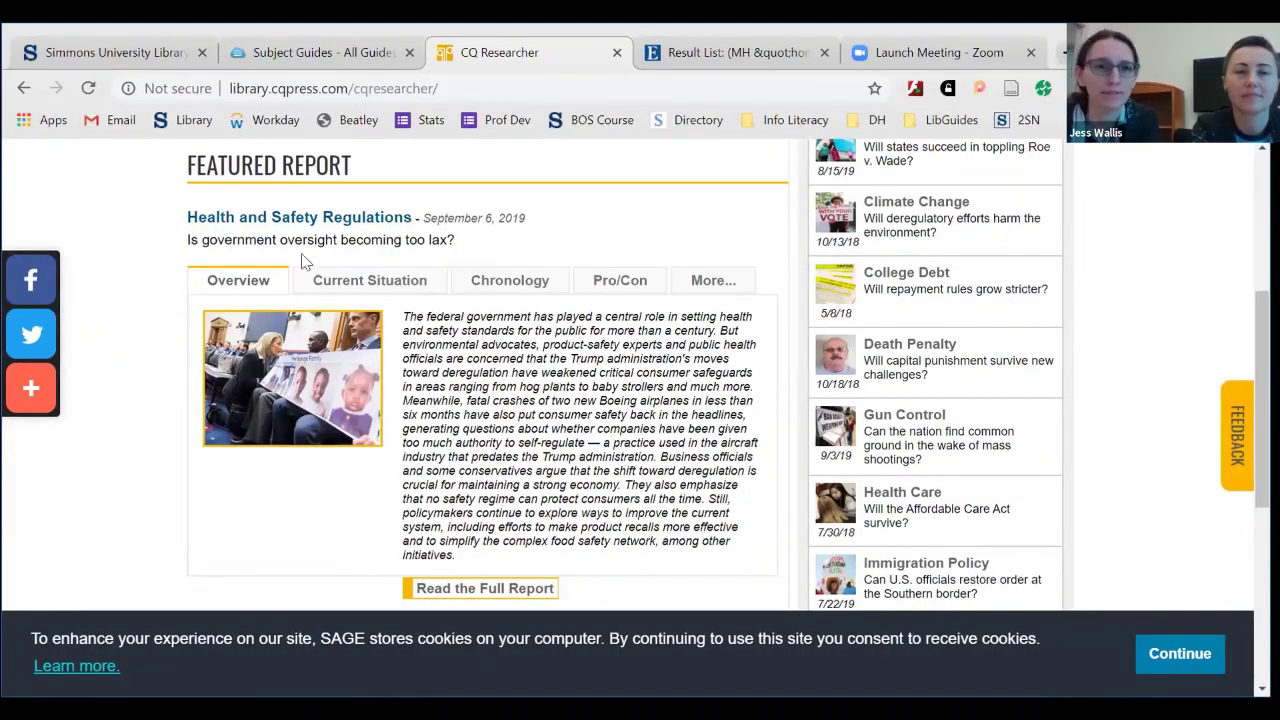
Step: Go back to the Social Work guide and open its Articles on Your Topic page
click(24, 92)
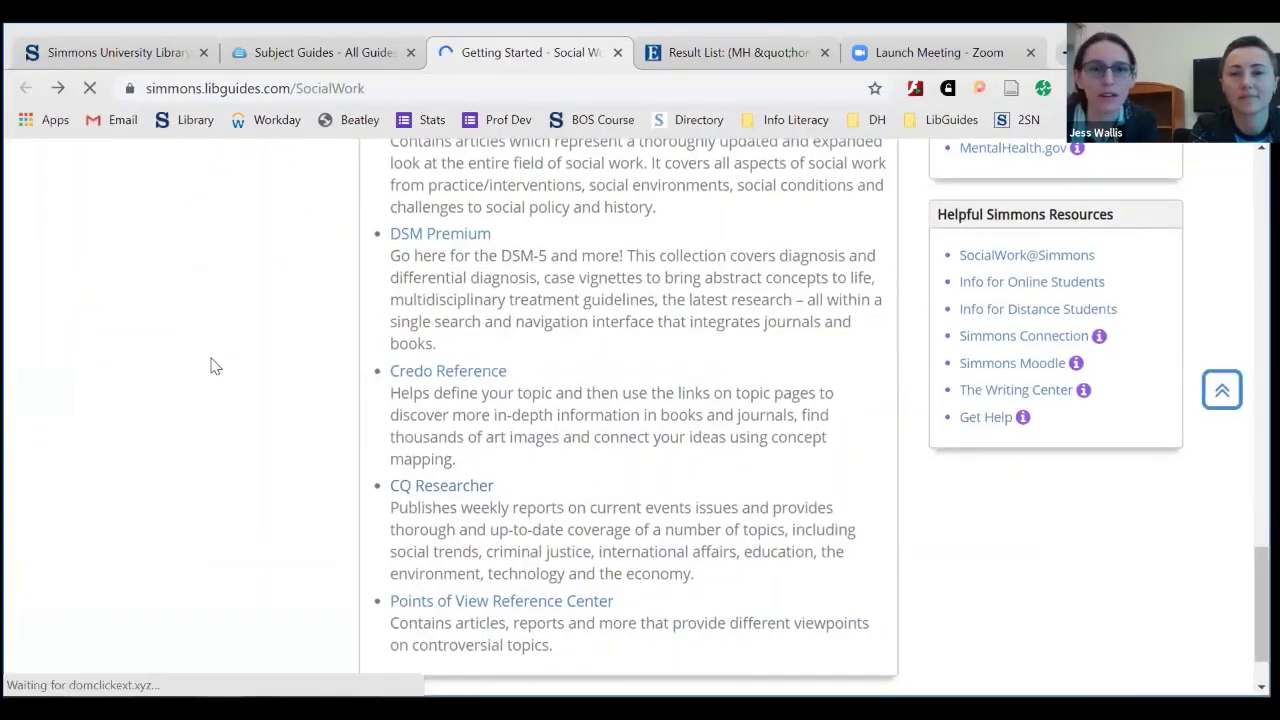
scroll(212, 366, up, 5)
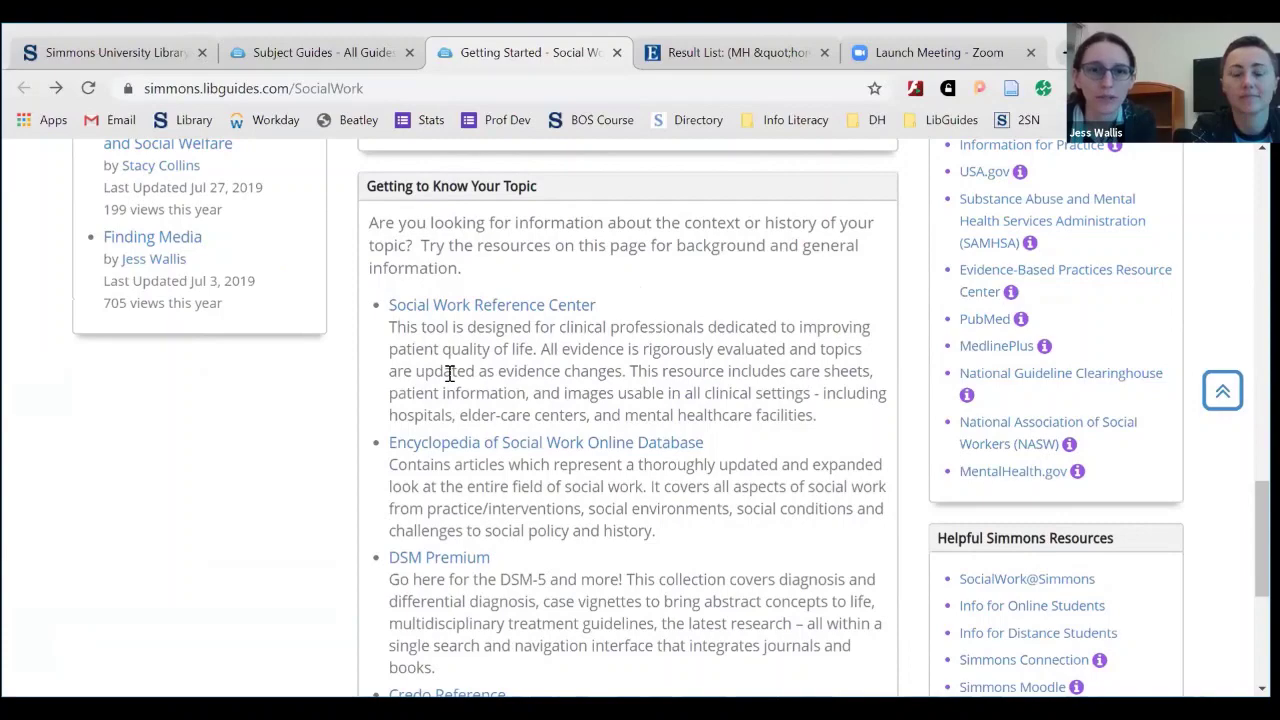
scroll(749, 279, up, 1)
scroll(745, 280, down, 2)
scroll(745, 280, up, 6)
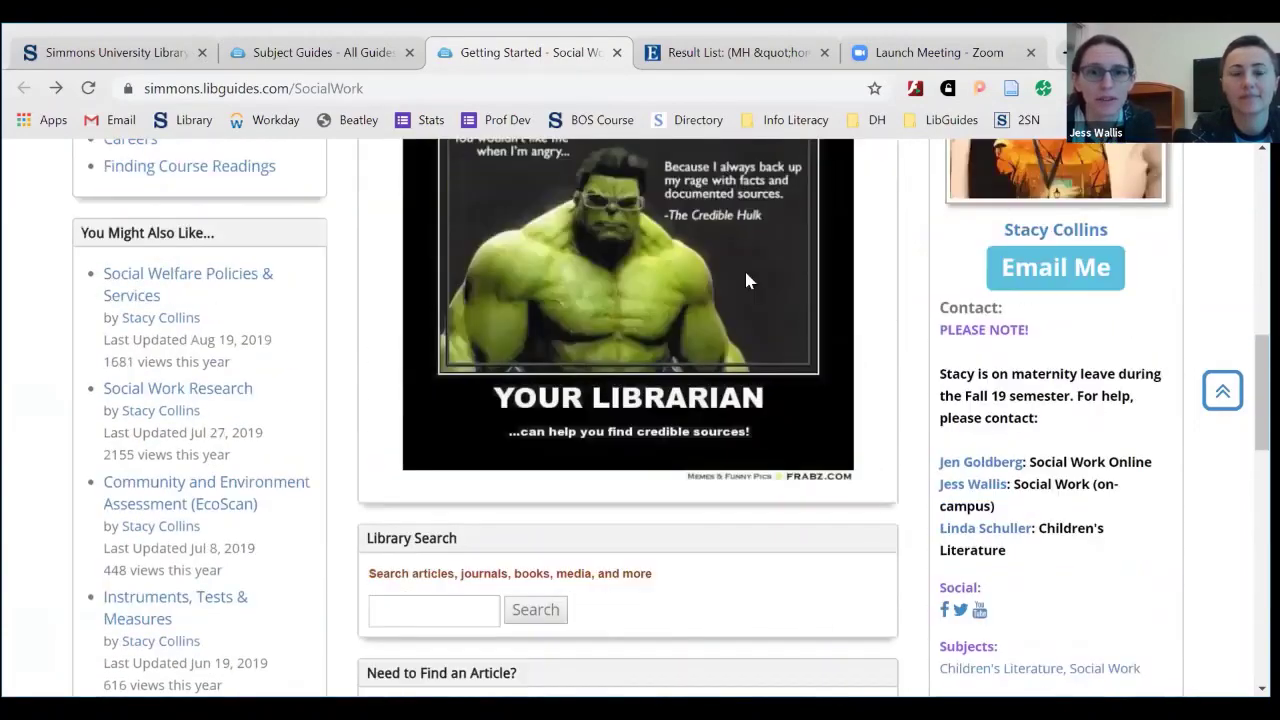
scroll(745, 270, up, 5)
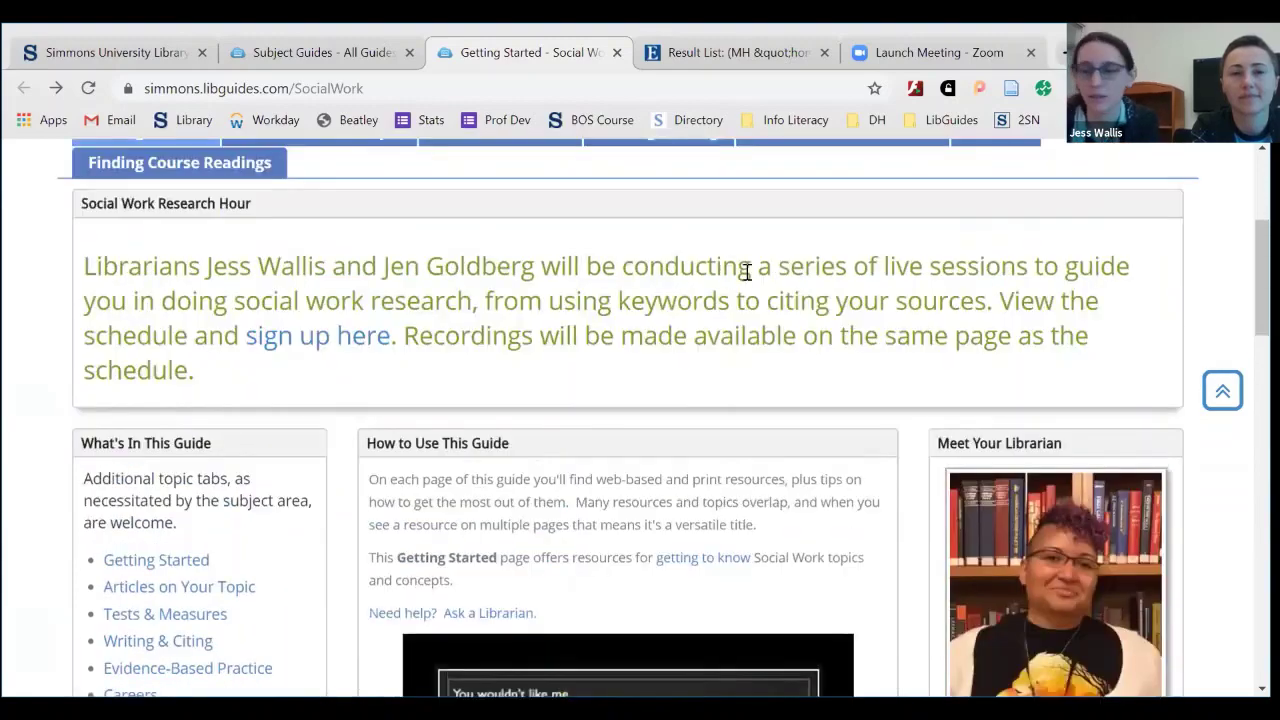
scroll(703, 287, up, 1)
scroll(703, 287, down, 1)
scroll(703, 285, up, 3)
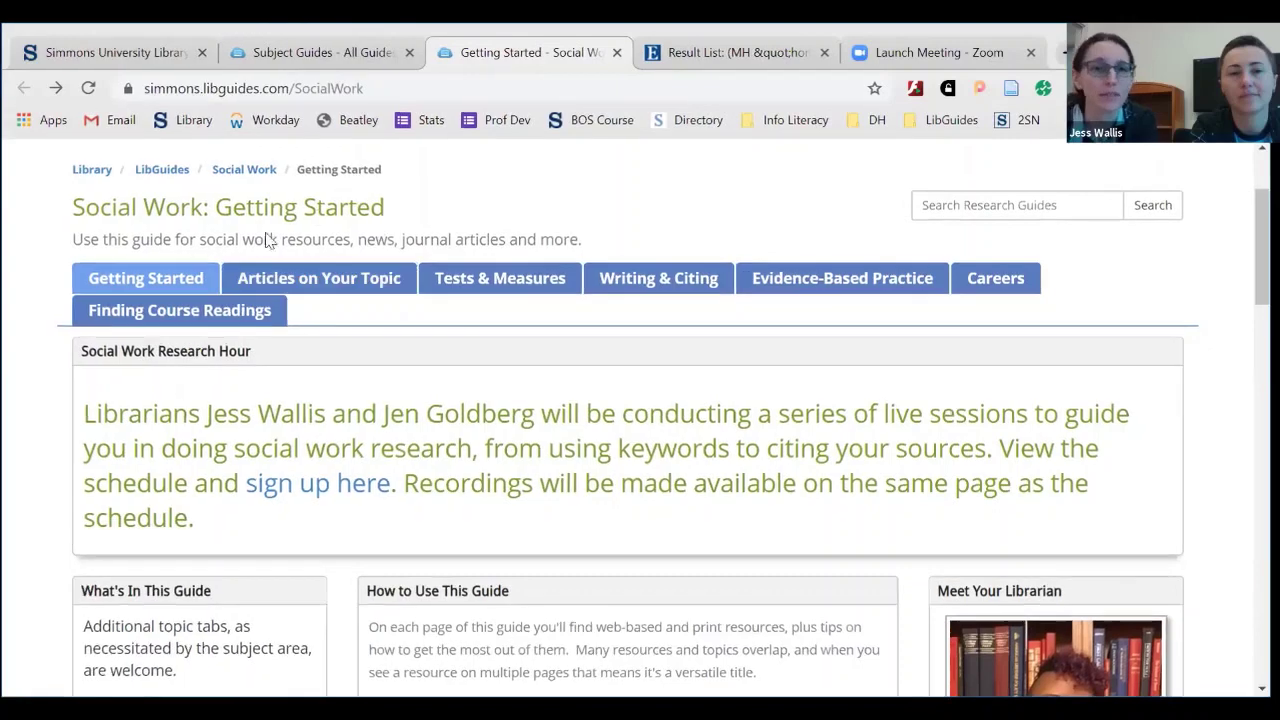
click(340, 277)
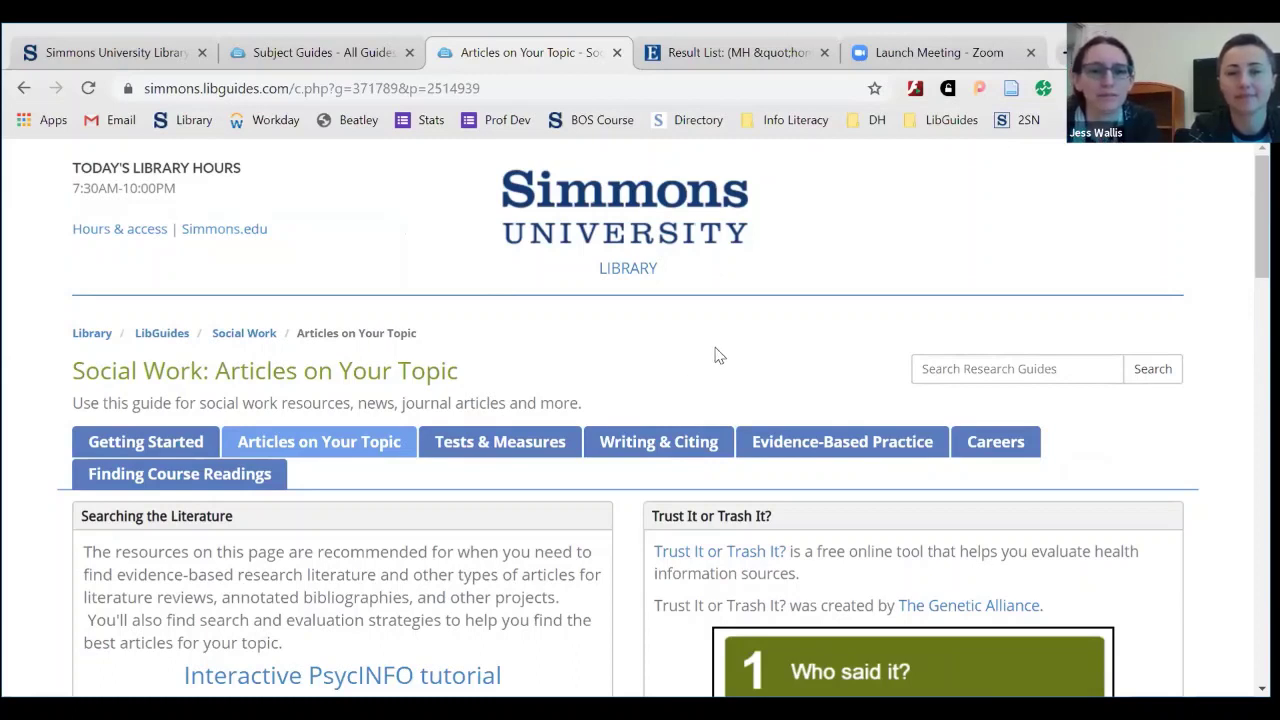
Step: Look through the recommended social work databases and open SocINDEX with Full Text
scroll(716, 355, down, 2)
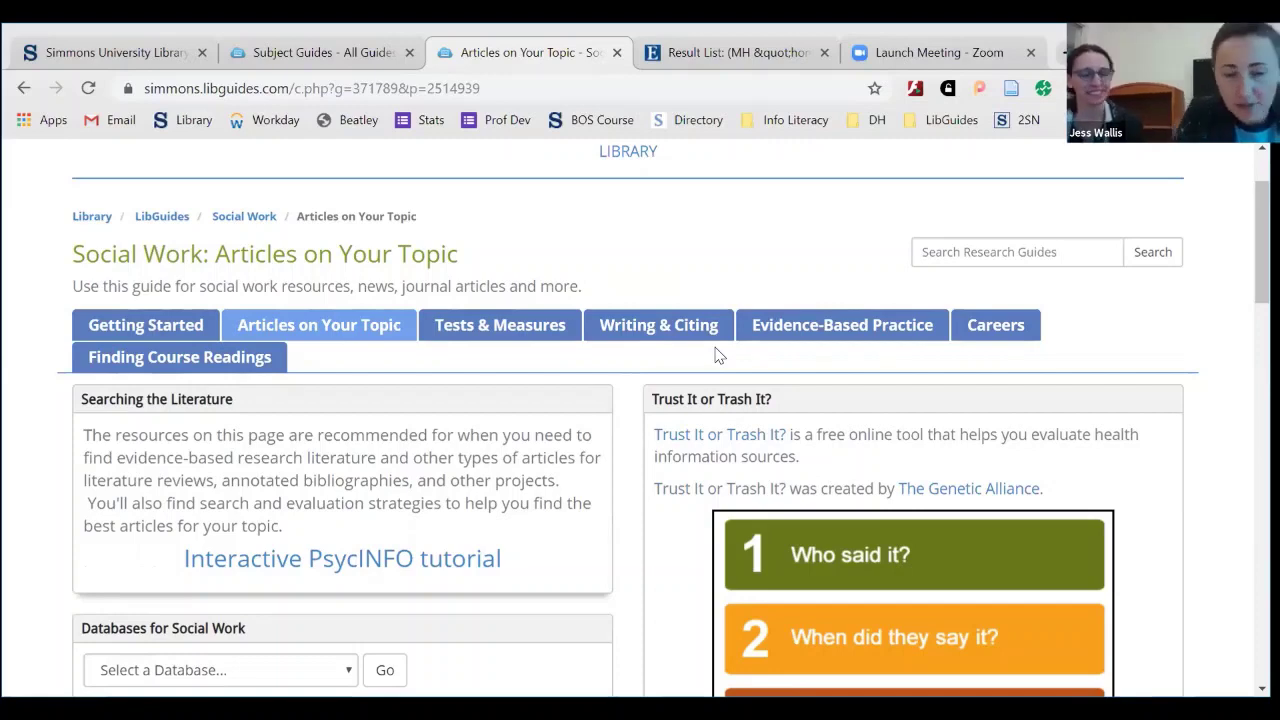
scroll(716, 355, down, 3)
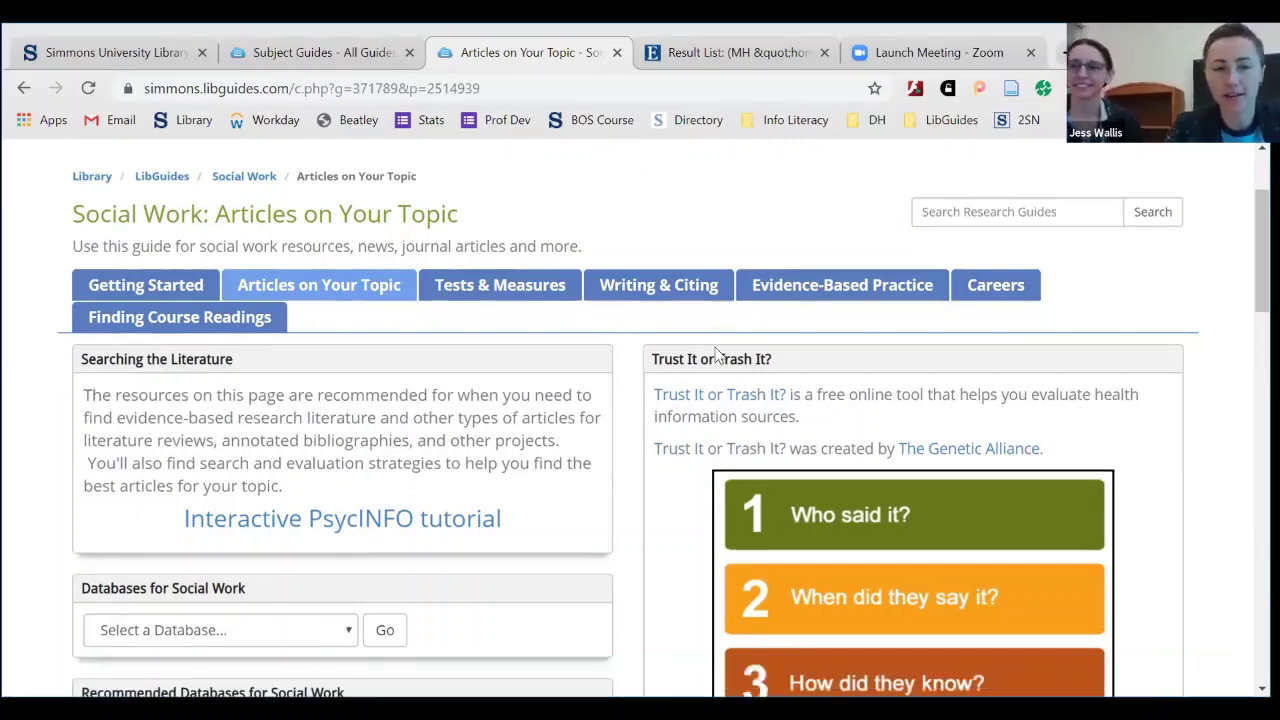
scroll(716, 355, down, 4)
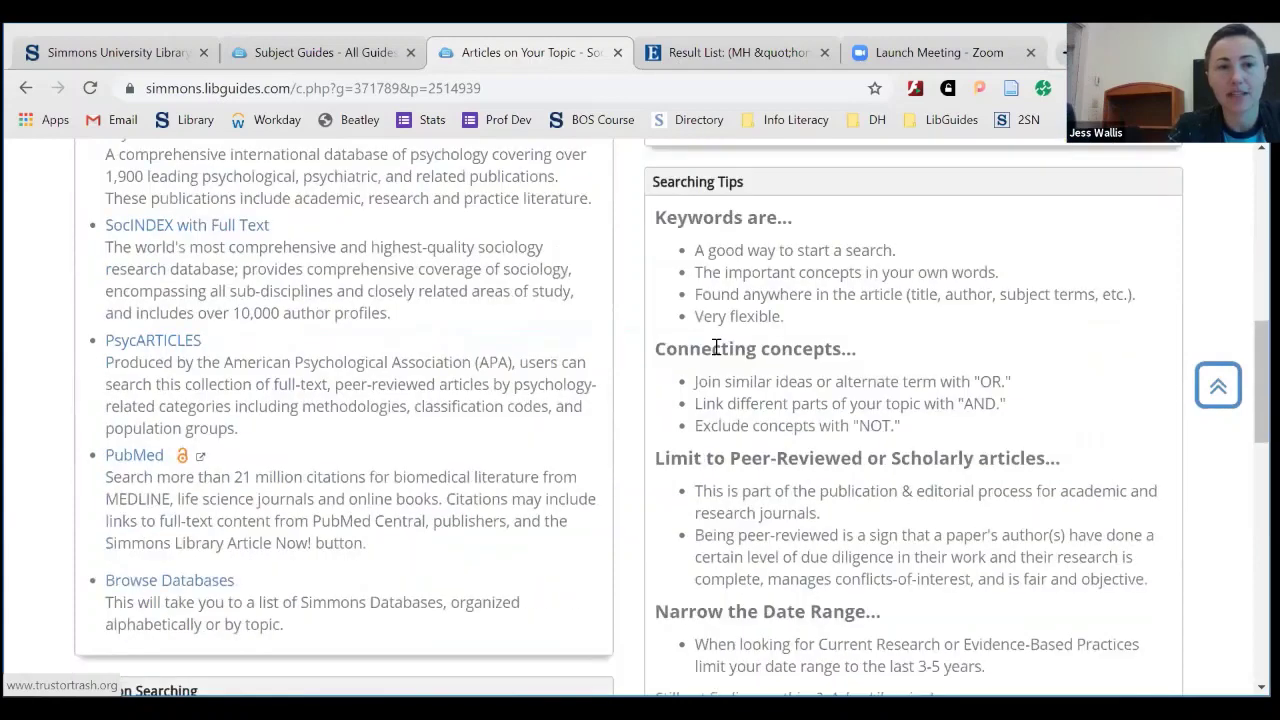
scroll(716, 347, up, 1)
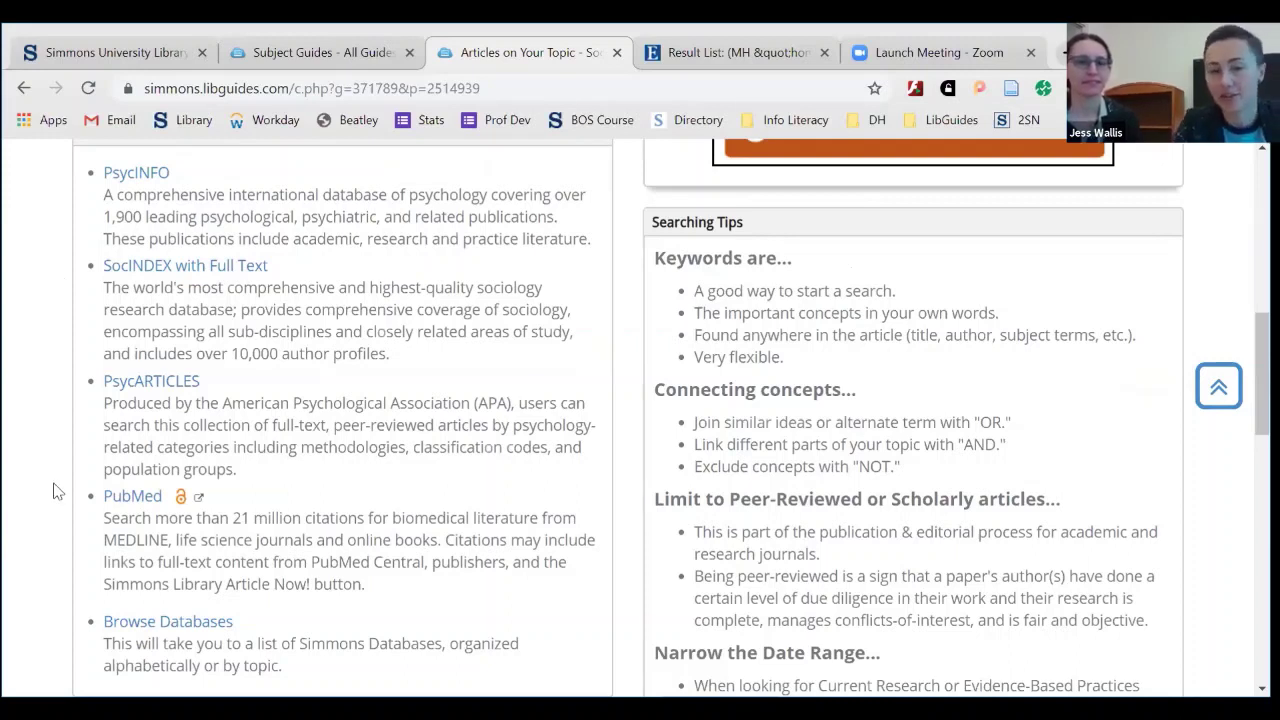
scroll(55, 490, up, 1)
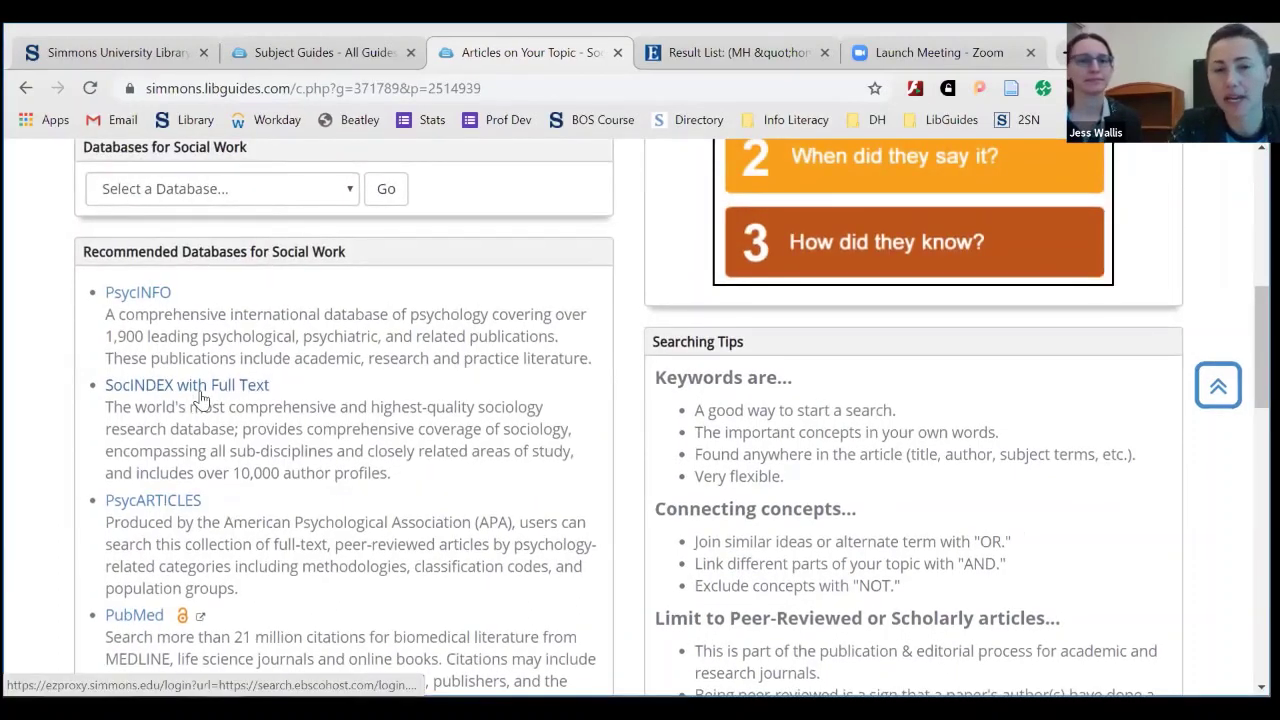
click(201, 397)
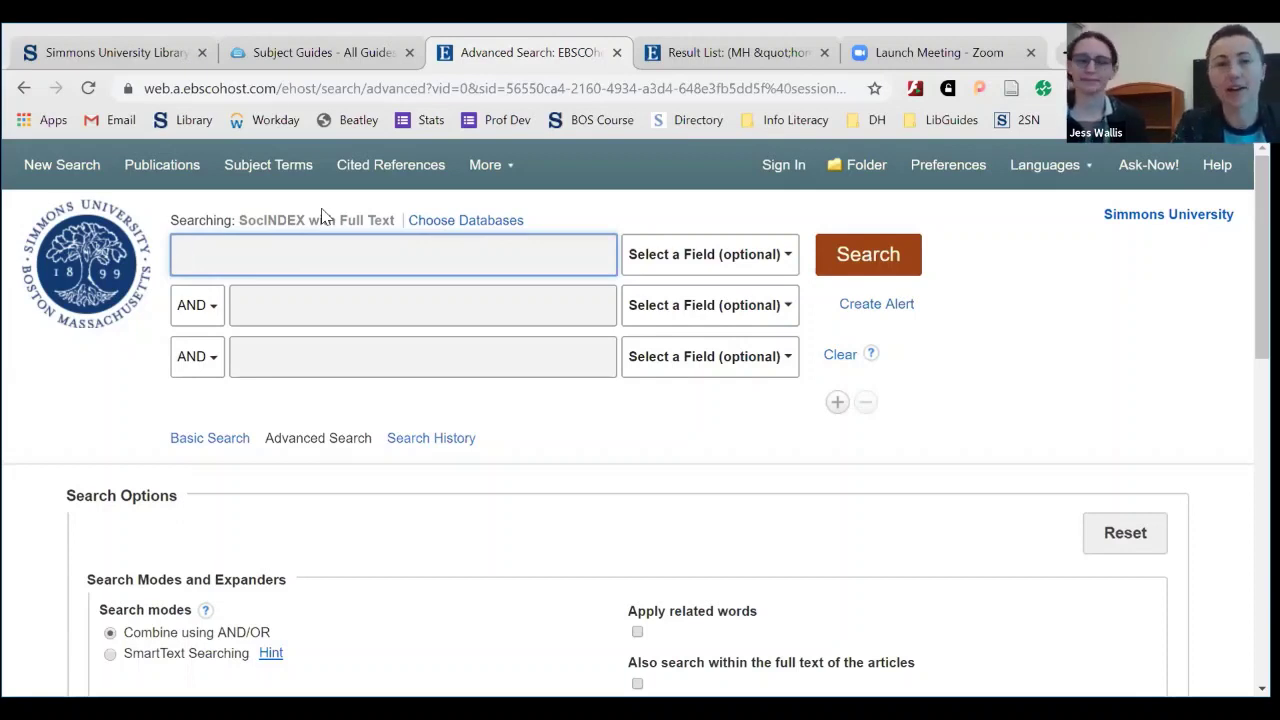
Step: Open the list of databases to search and add Academic Search Ultimate and CINAHL Complete to the selection
click(463, 220)
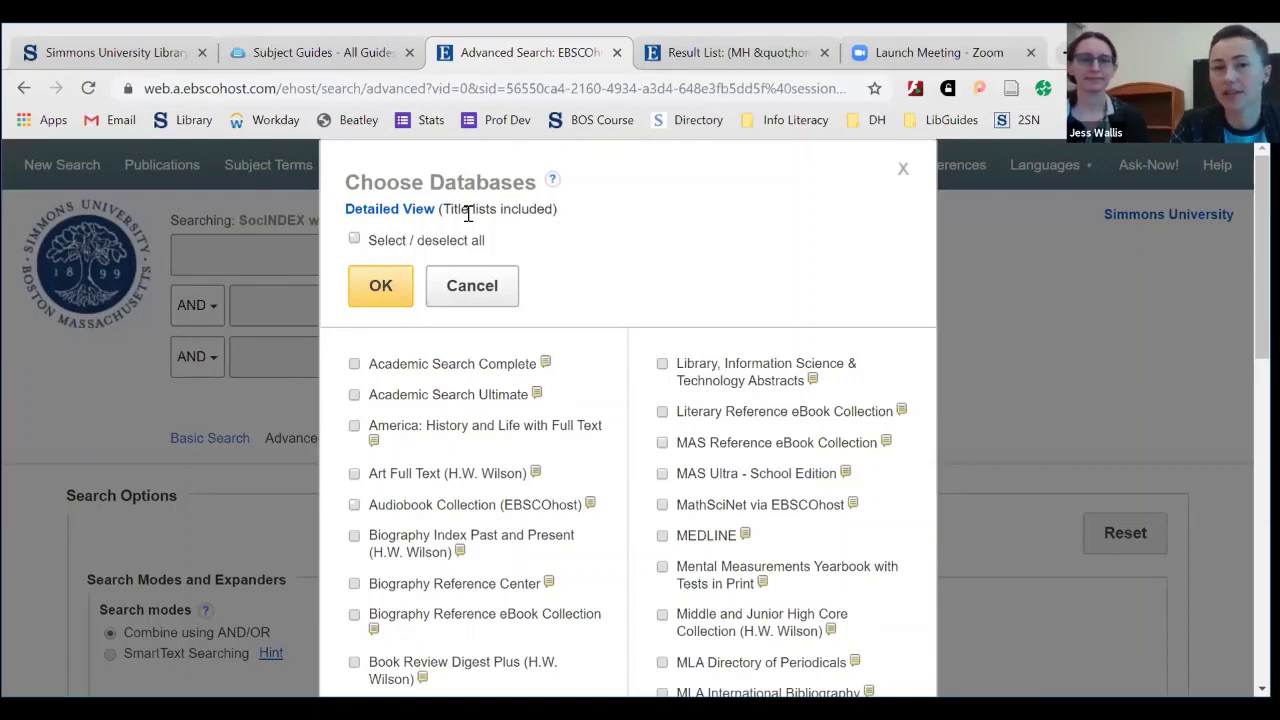
scroll(645, 275, down, 1)
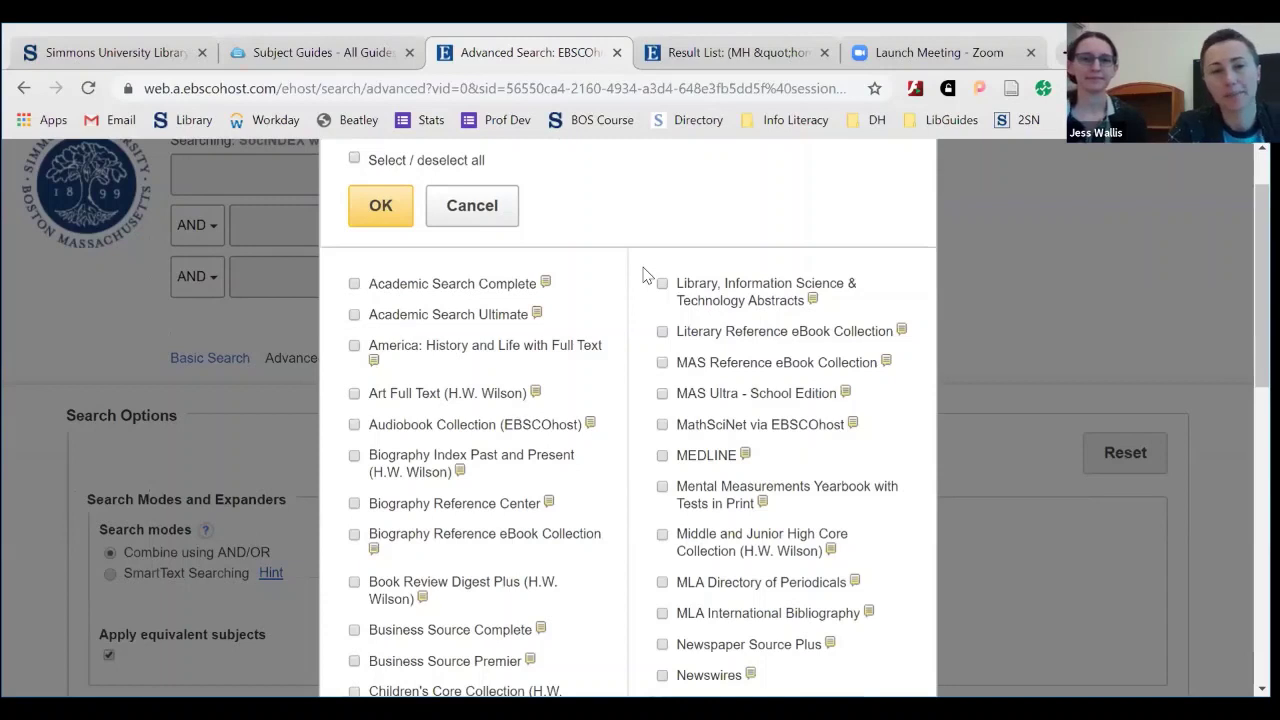
scroll(645, 275, down, 1)
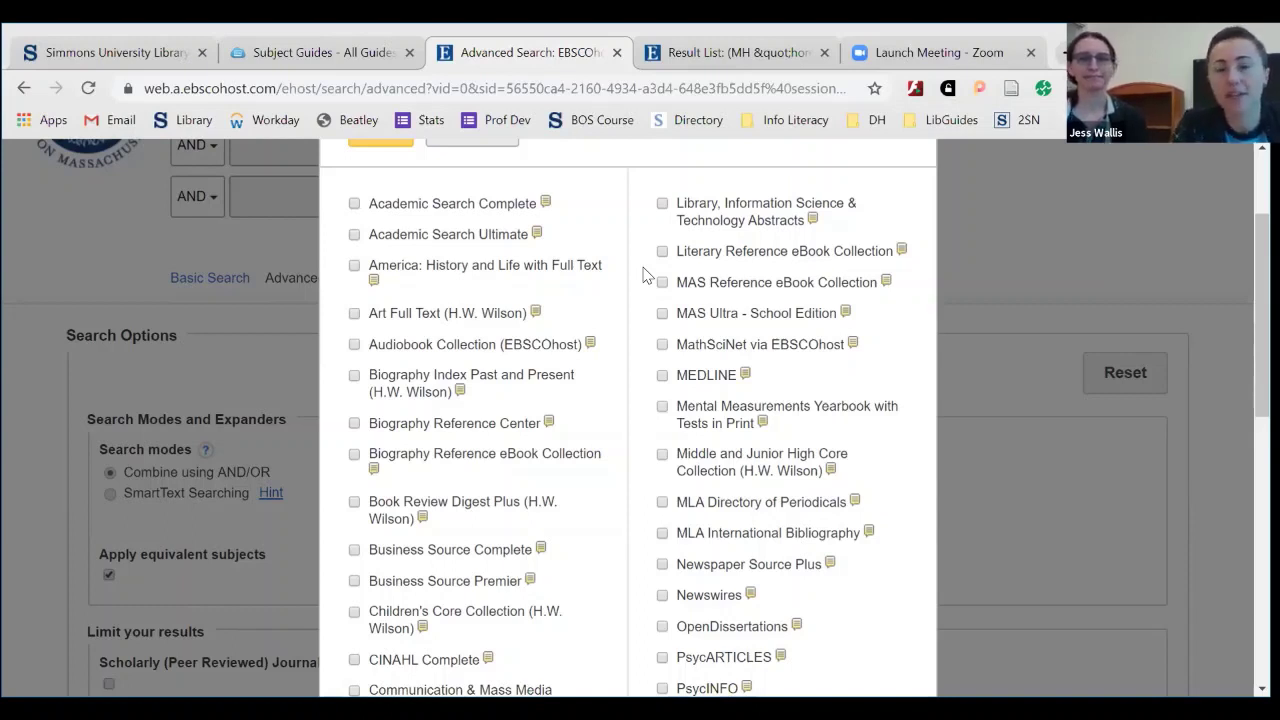
click(354, 236)
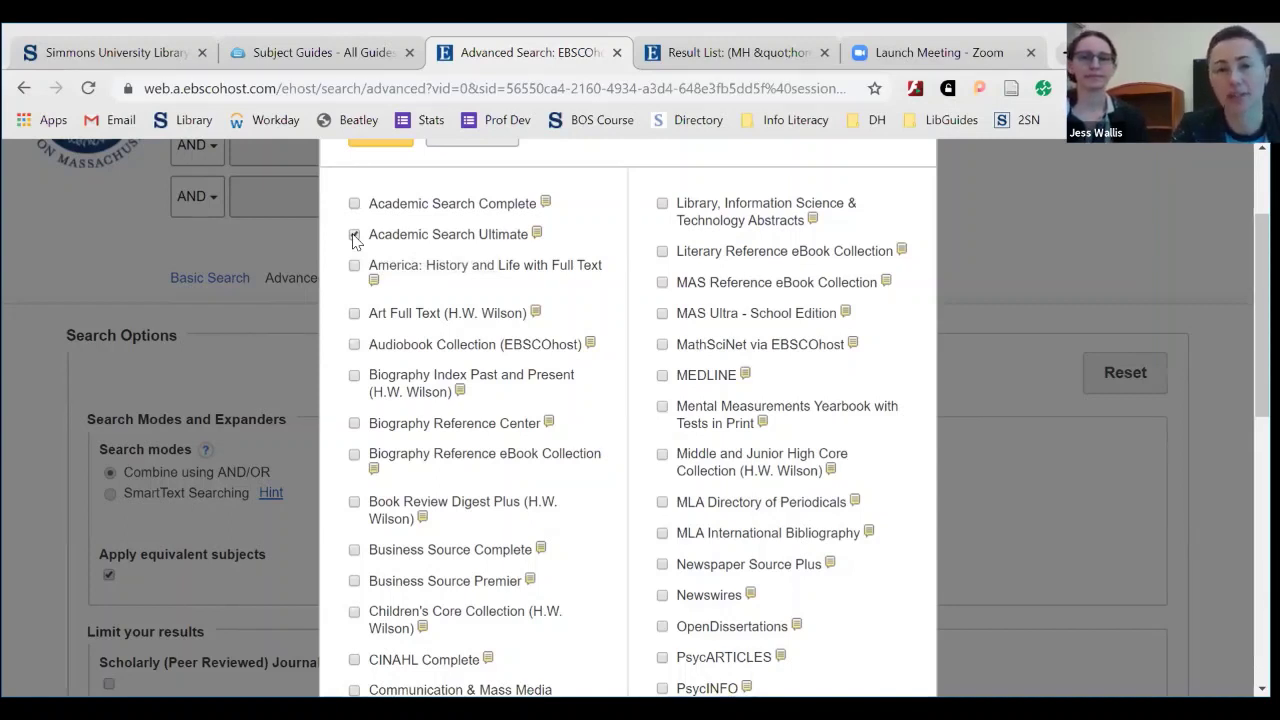
scroll(354, 240, down, 3)
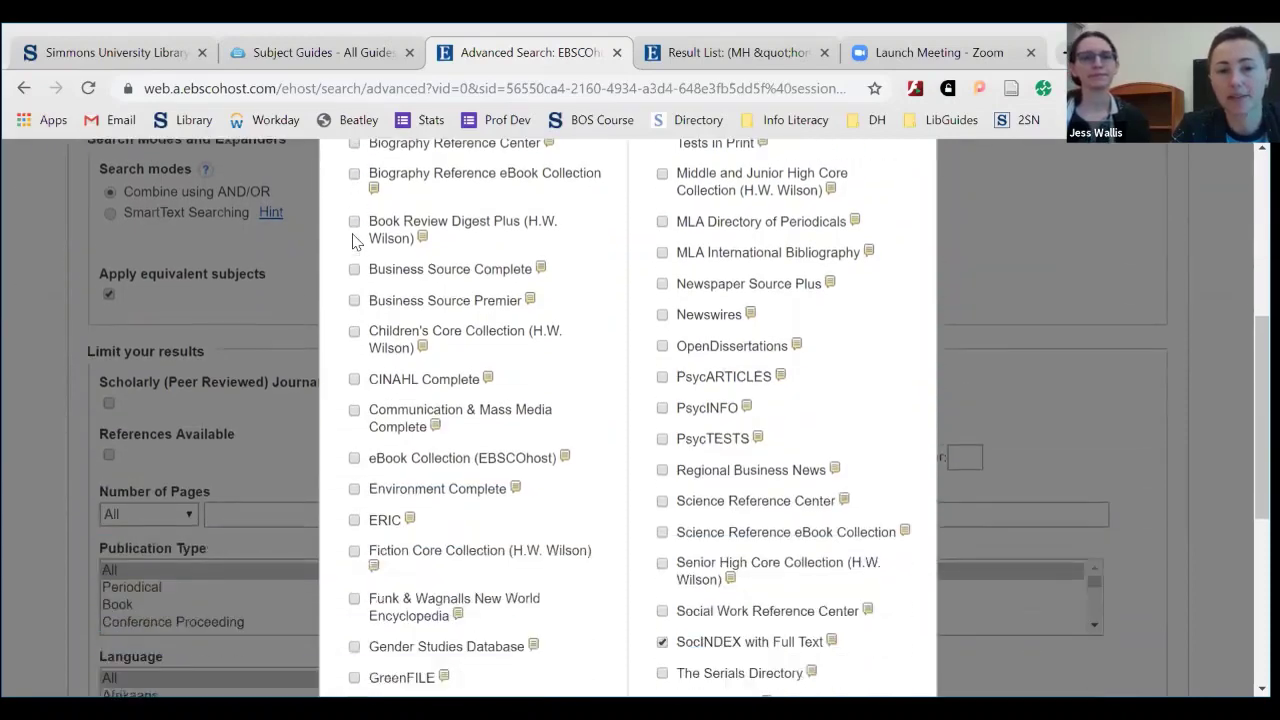
scroll(352, 240, down, 1)
scroll(352, 240, down, 2)
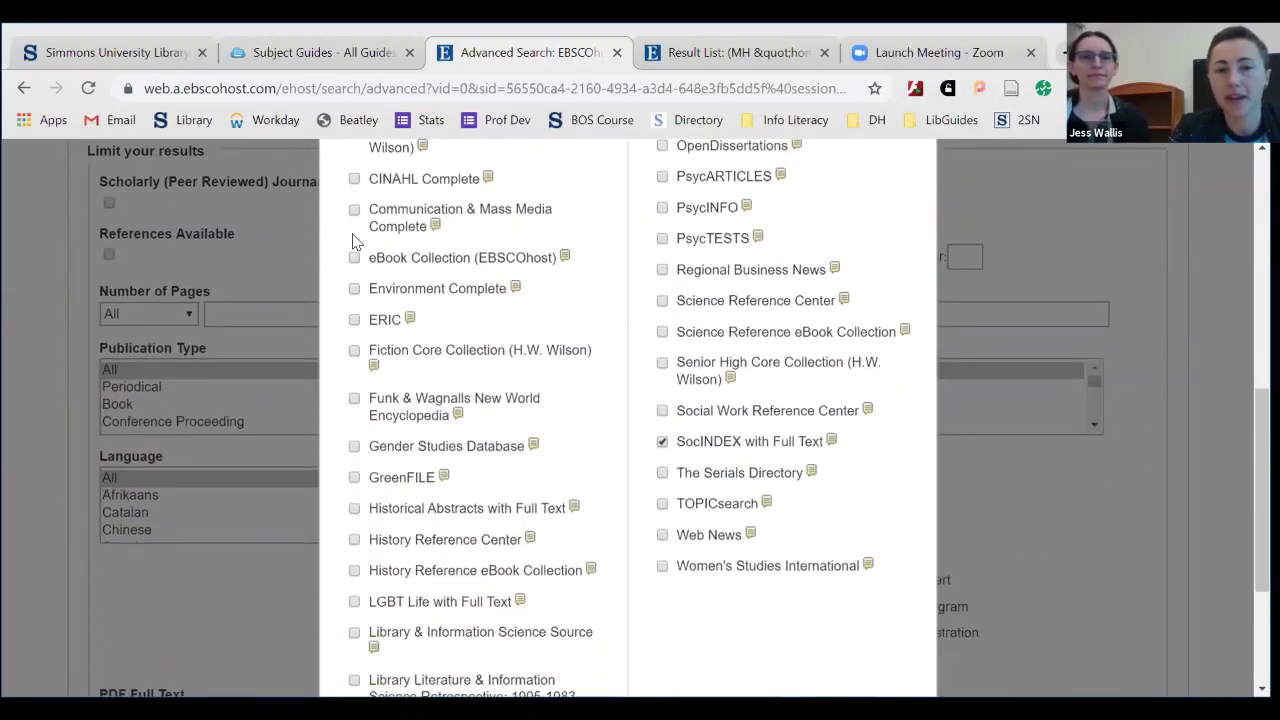
scroll(352, 240, up, 1)
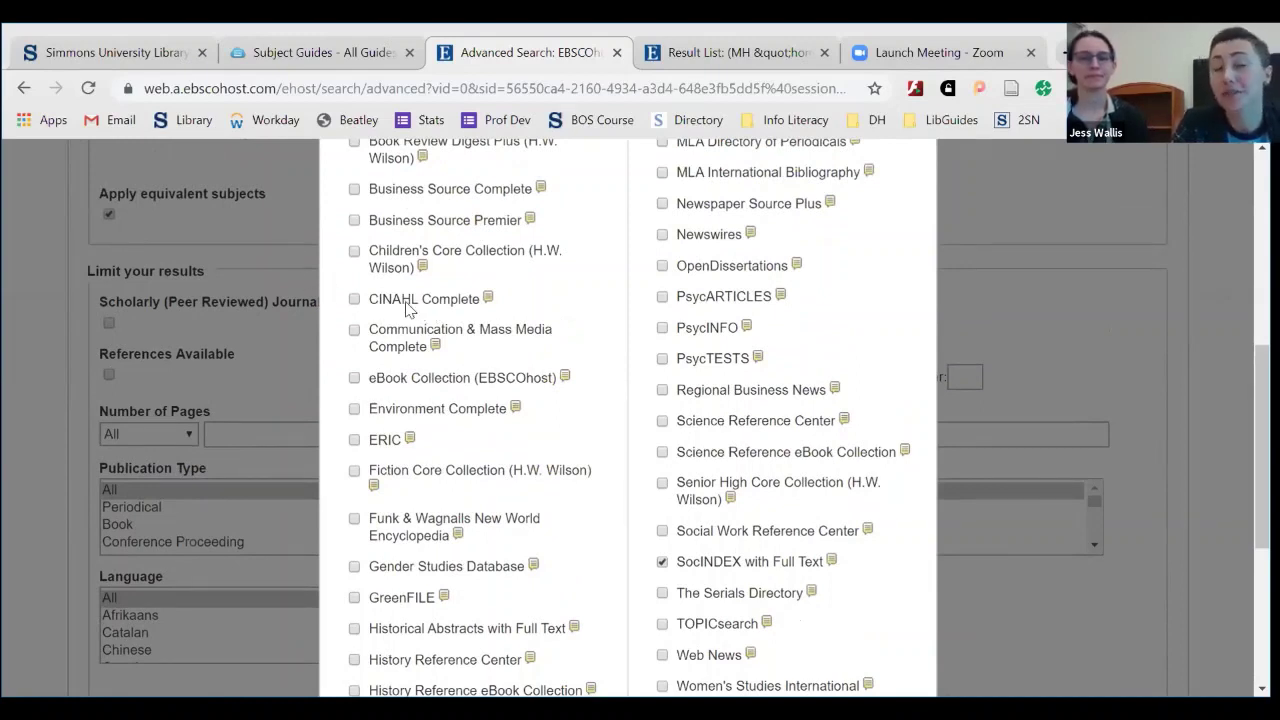
click(354, 298)
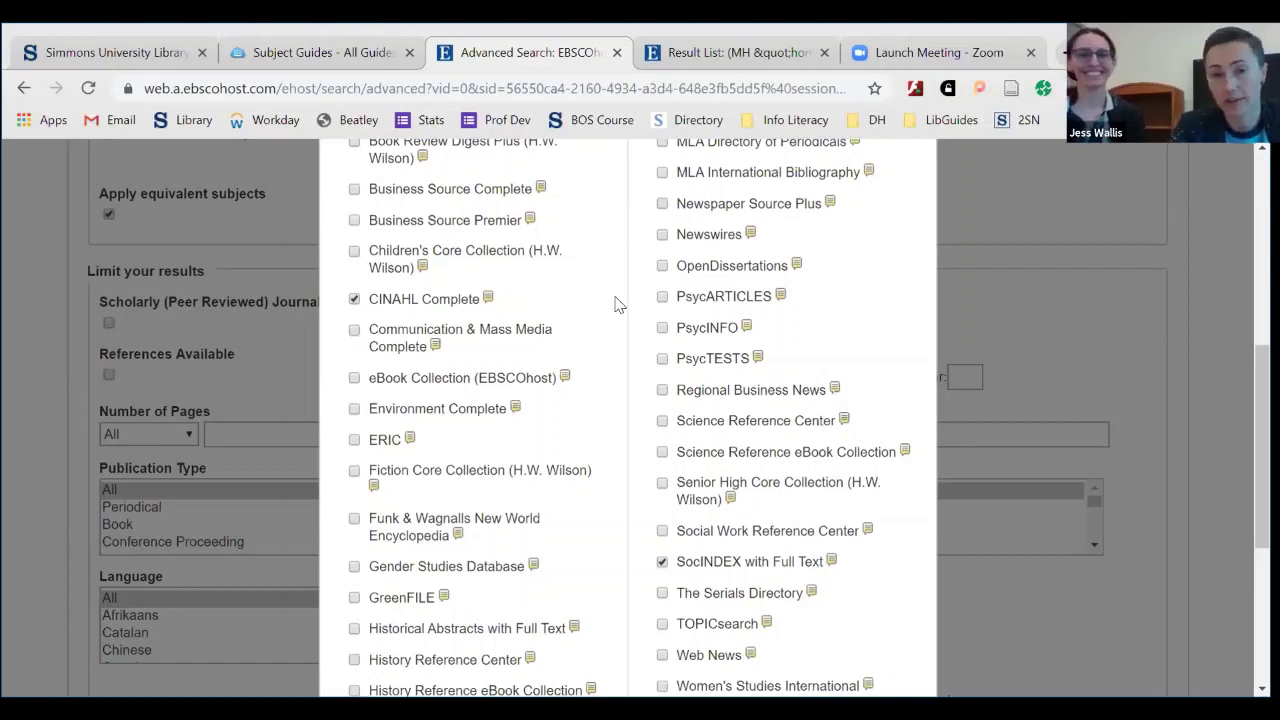
Step: Add MEDLINE, PsycARTICLES and PsycINFO to the databases selected for searching
scroll(617, 303, up, 2)
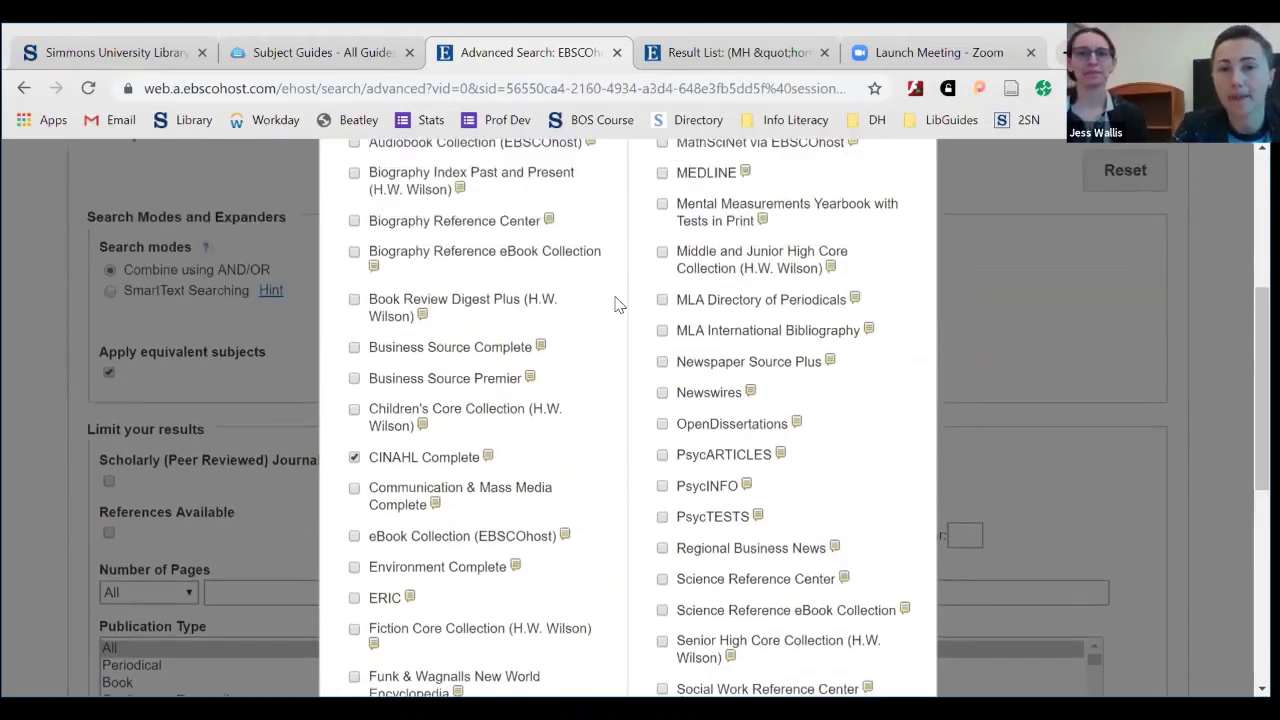
scroll(617, 303, up, 1)
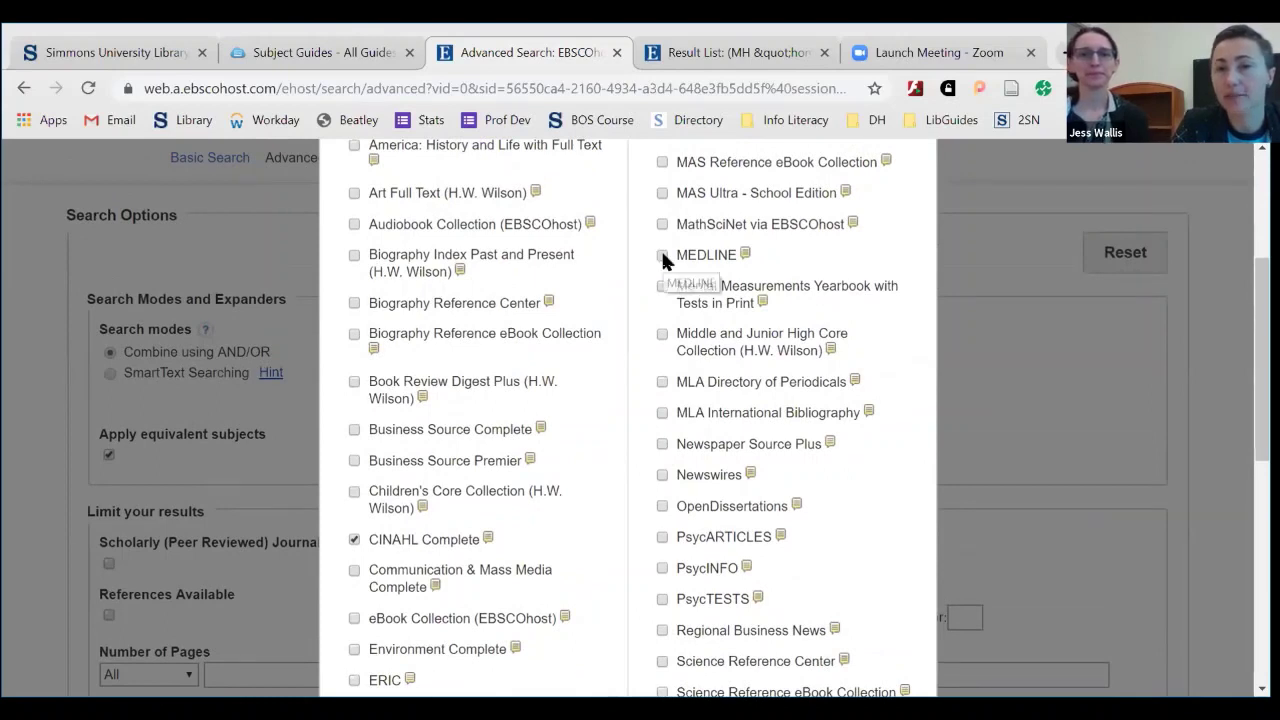
click(662, 256)
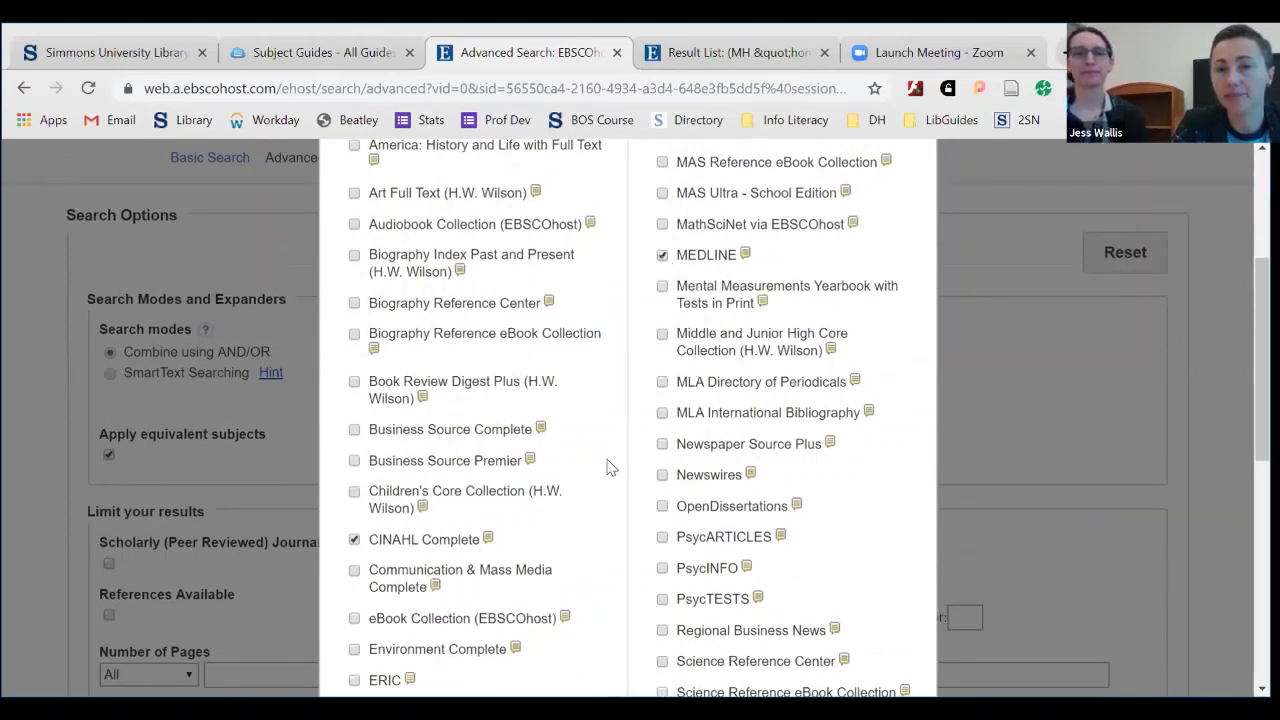
click(662, 538)
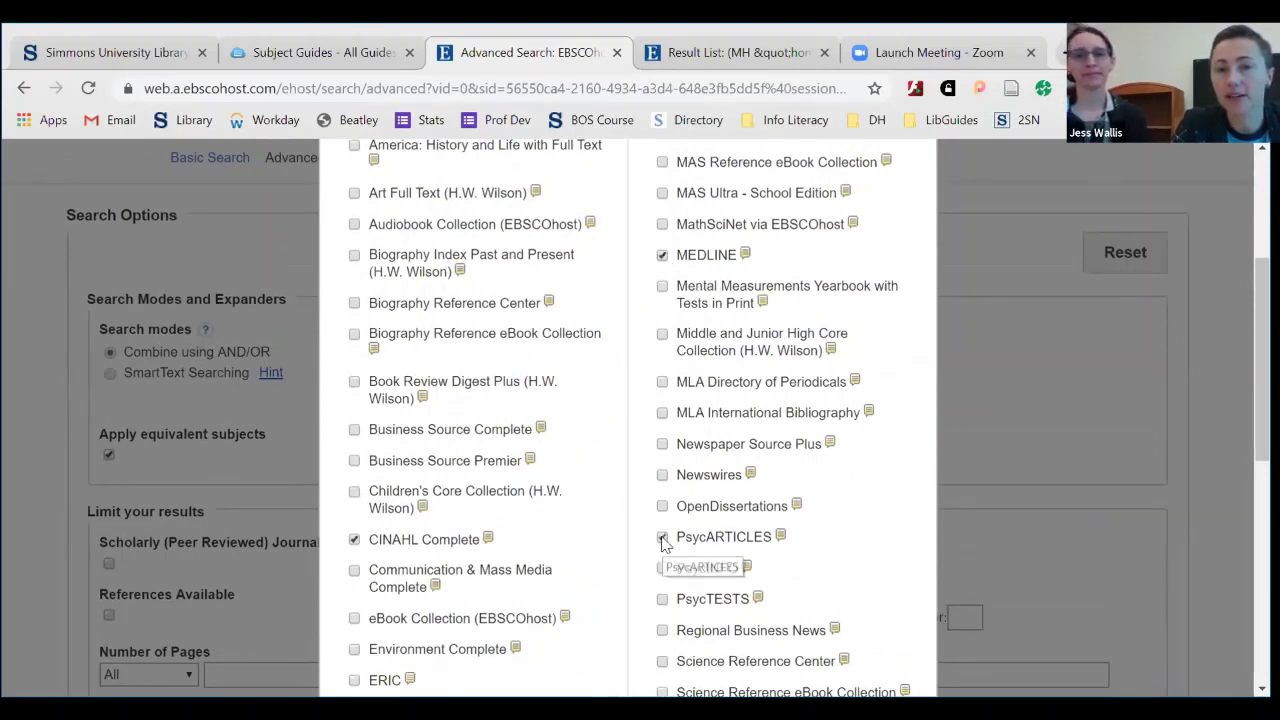
click(662, 568)
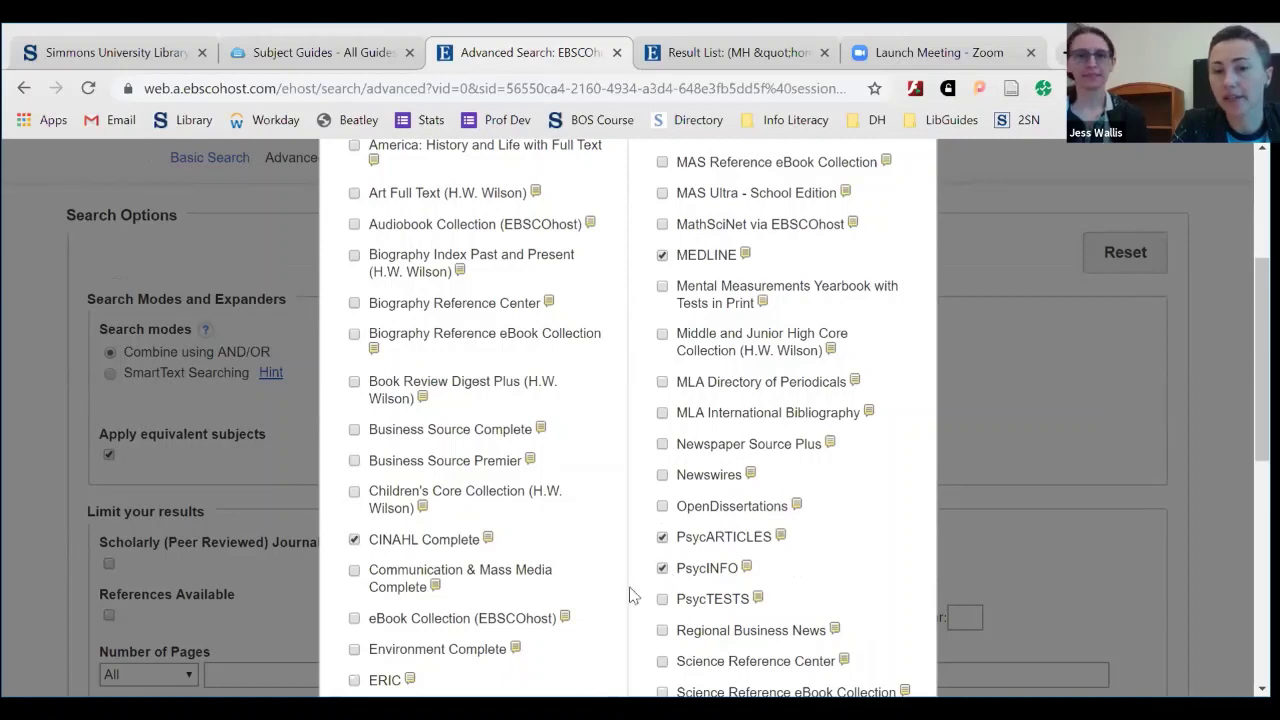
Step: Add Social Work Reference Center to the selected databases and apply the selection to the advanced search
scroll(640, 598, down, 4)
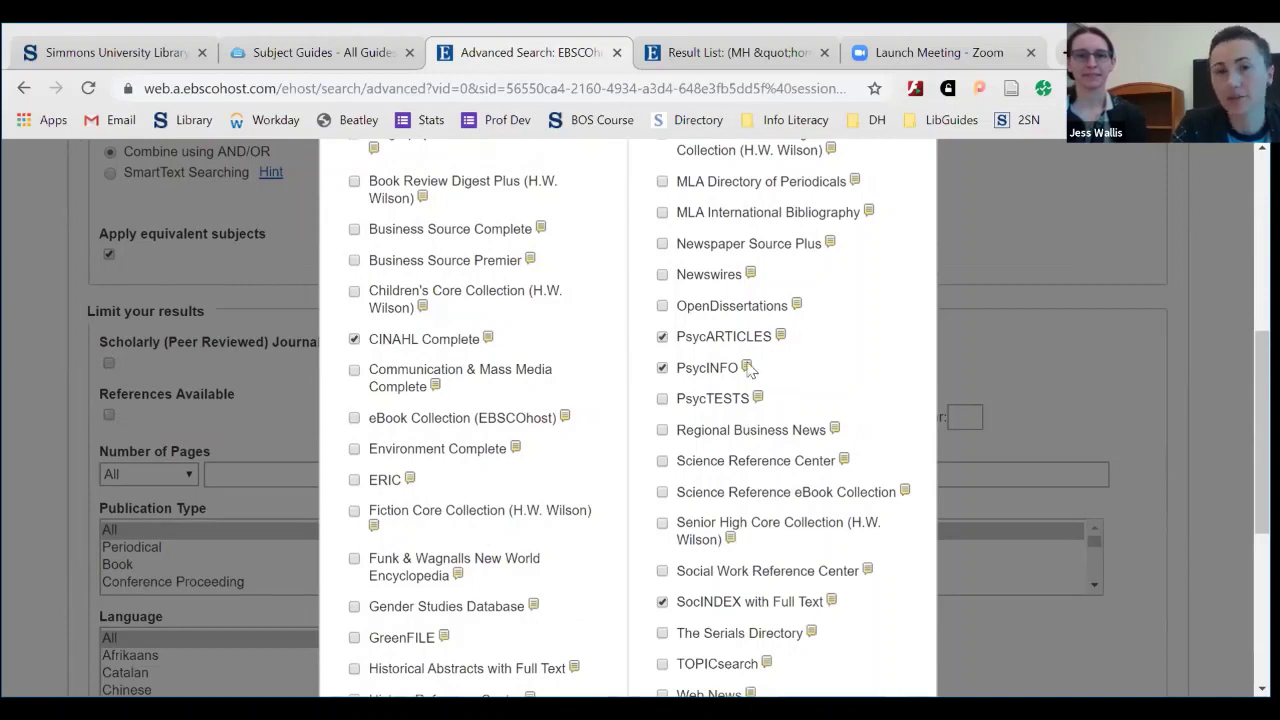
mouse_move(749, 369)
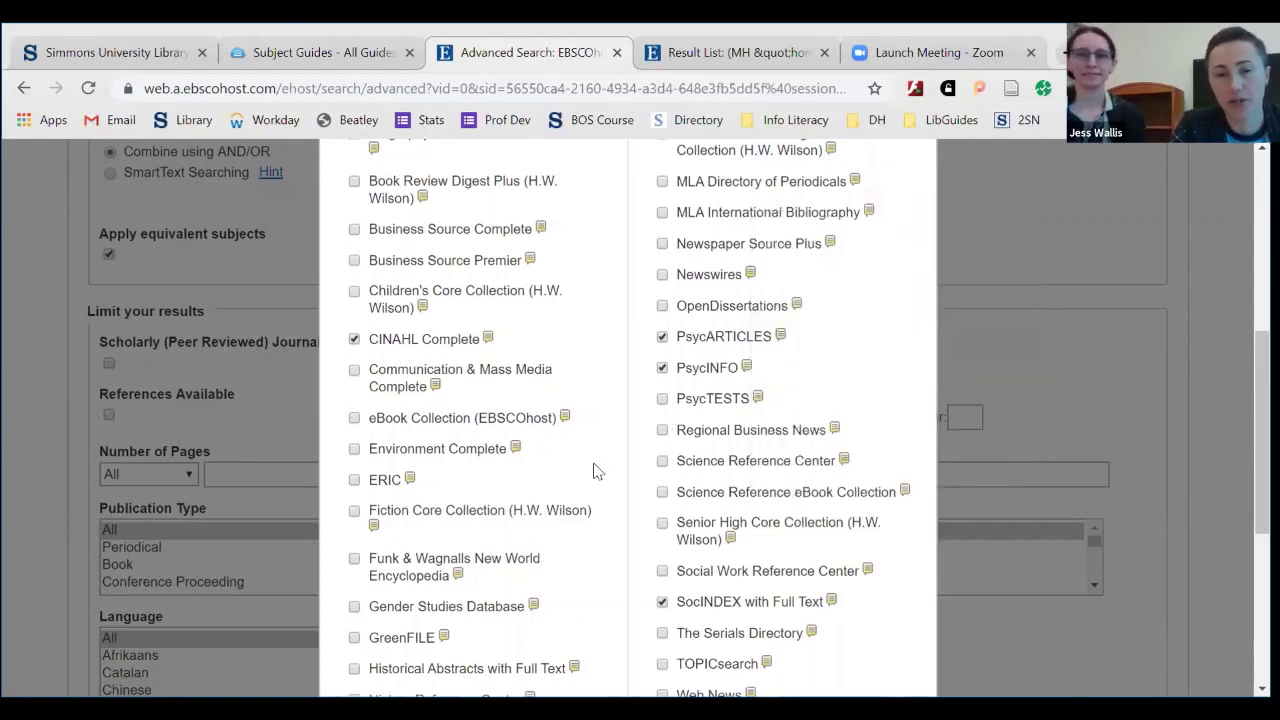
click(661, 572)
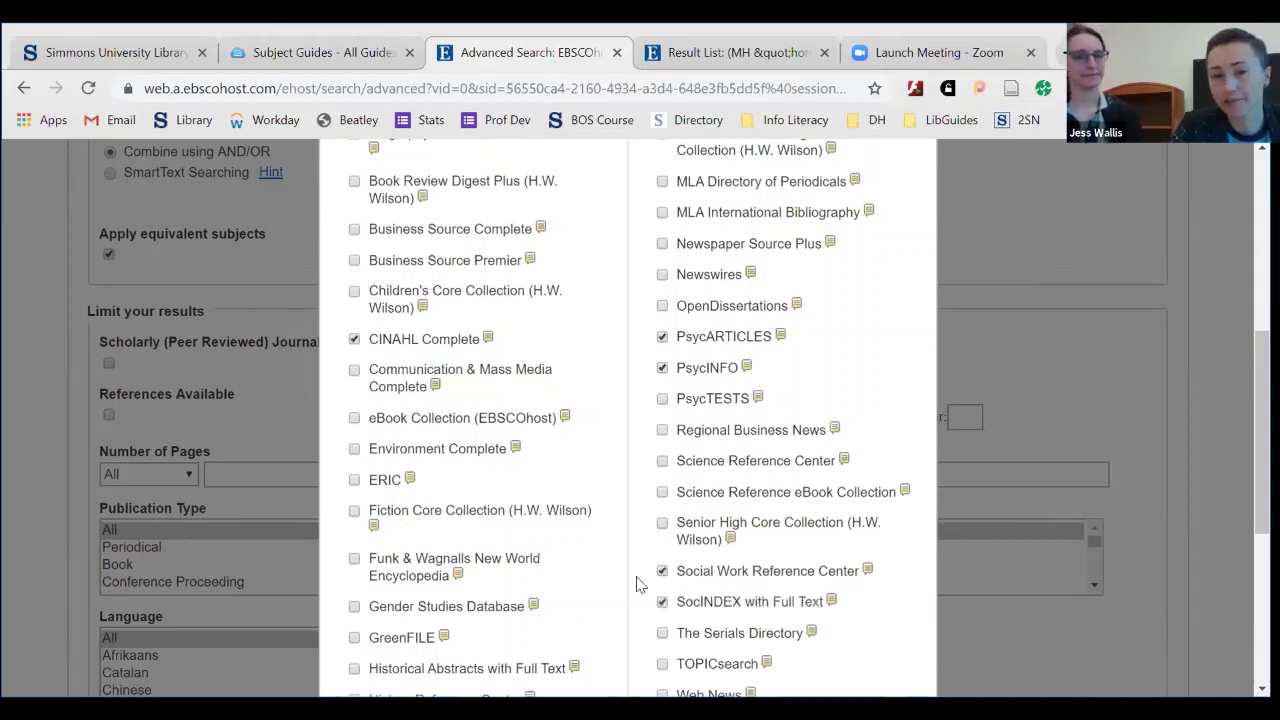
scroll(638, 584, down, 2)
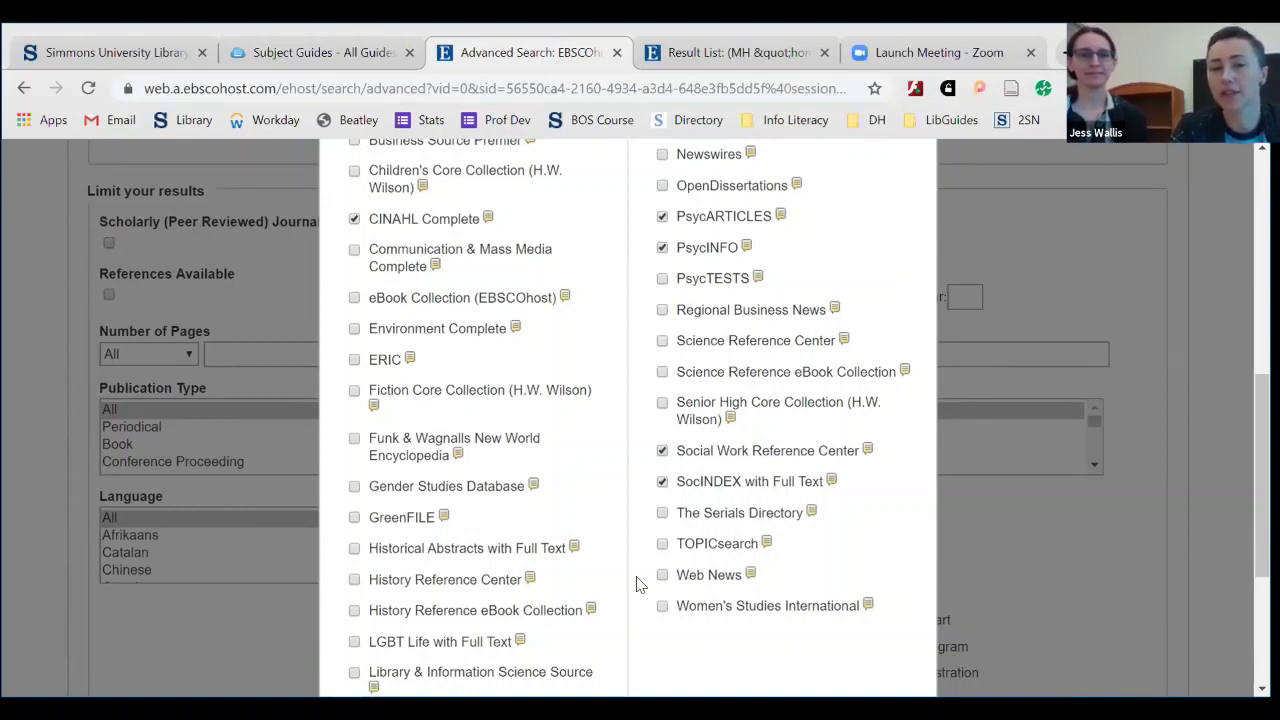
scroll(636, 584, down, 4)
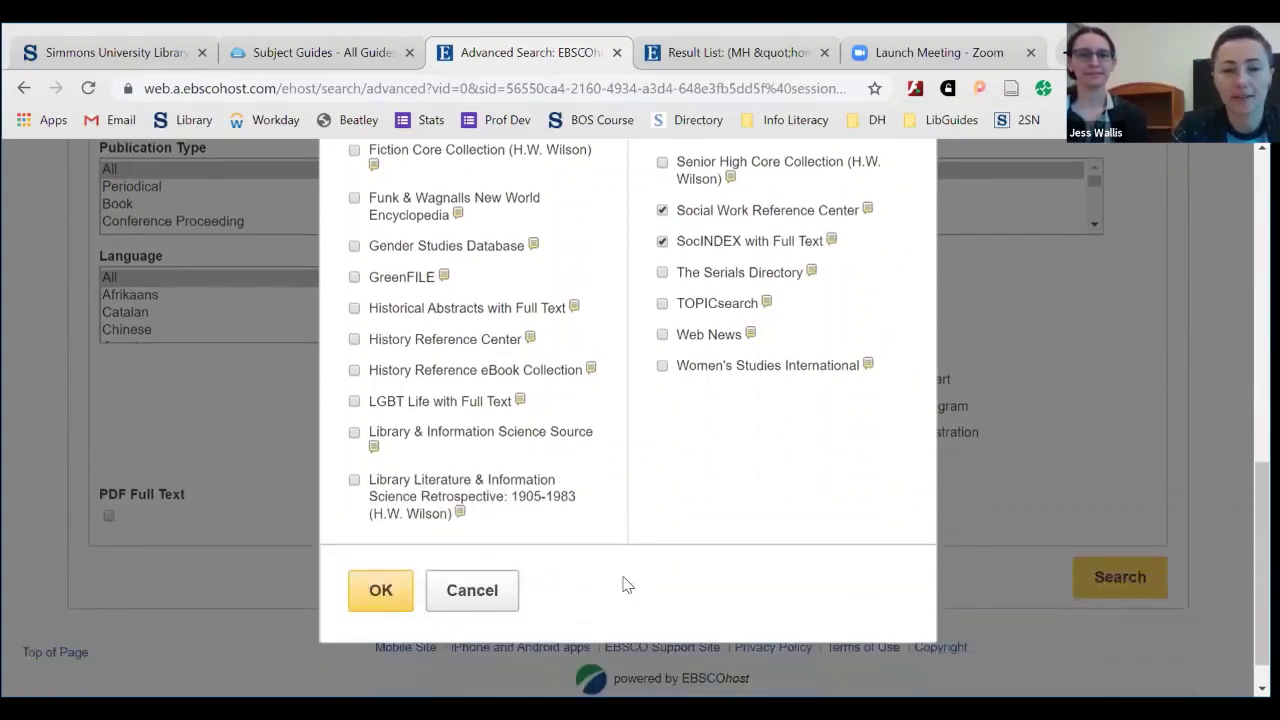
click(390, 595)
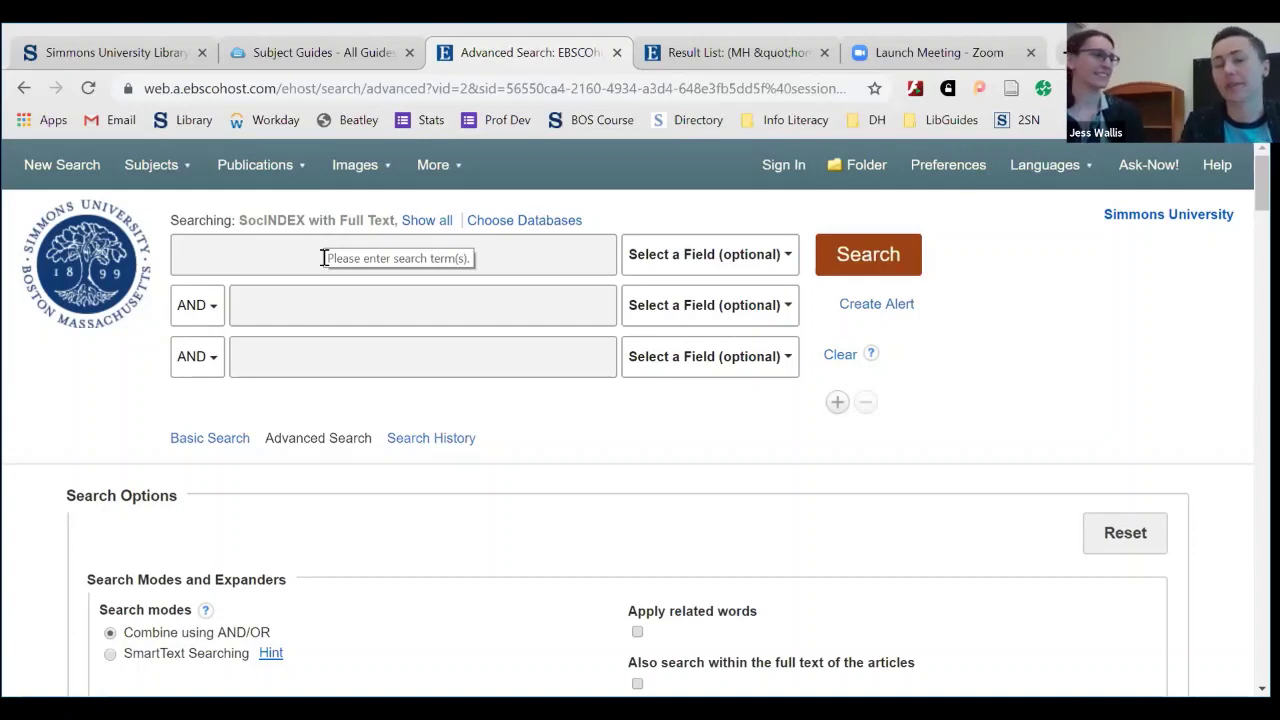
Step: Enter the suggested first-row query "substance use disorder or substance abuse or drugs or addiction or drug addiction or substance addiction"
click(324, 258)
text(su)
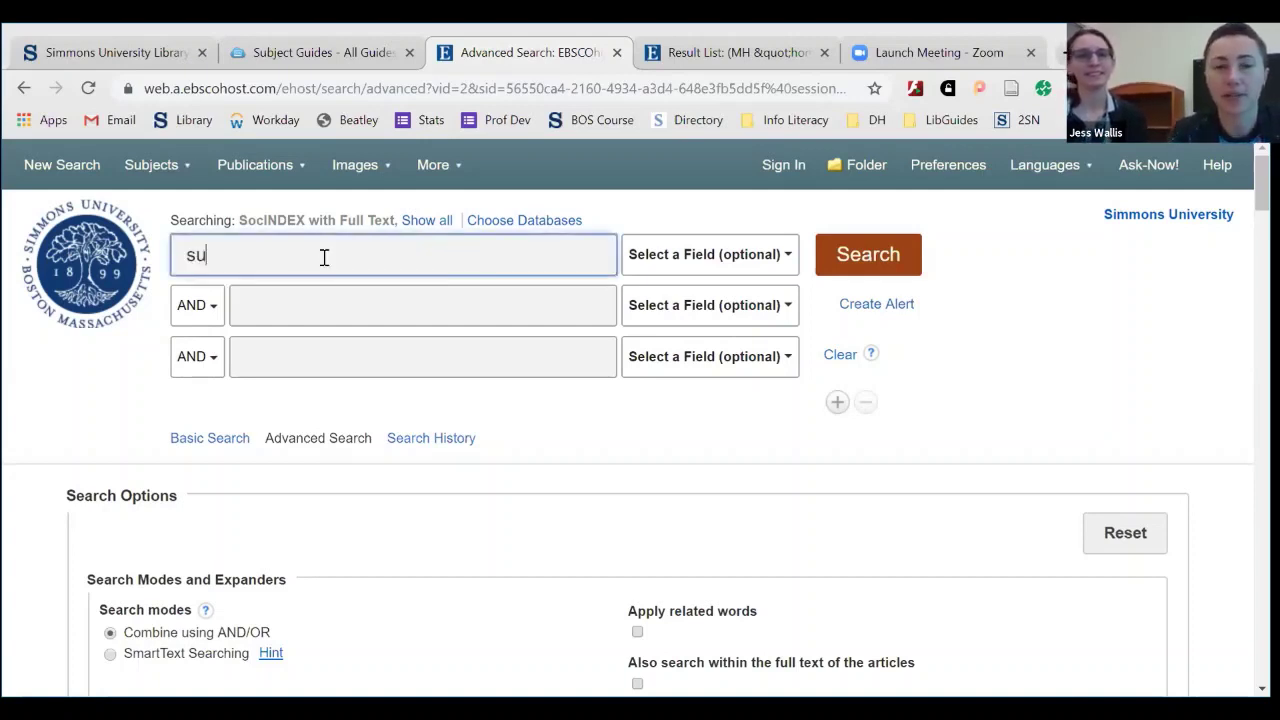
text(bstance use disorder)
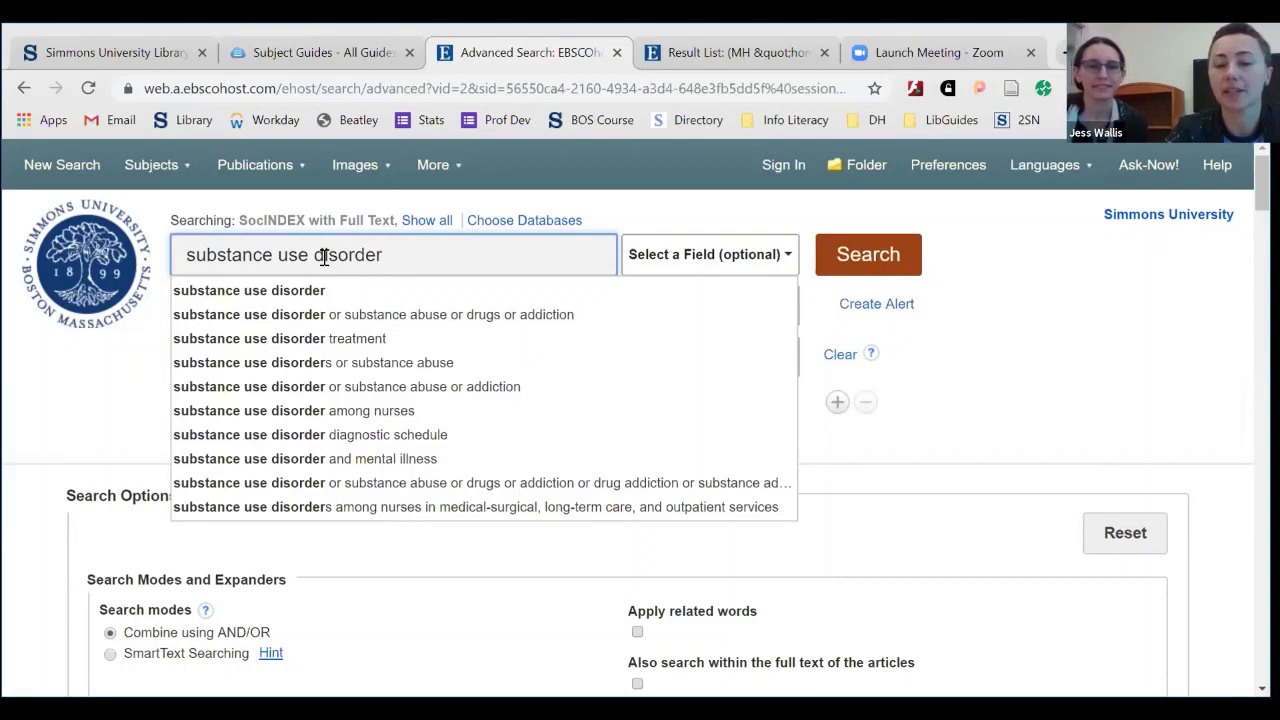
text(or)
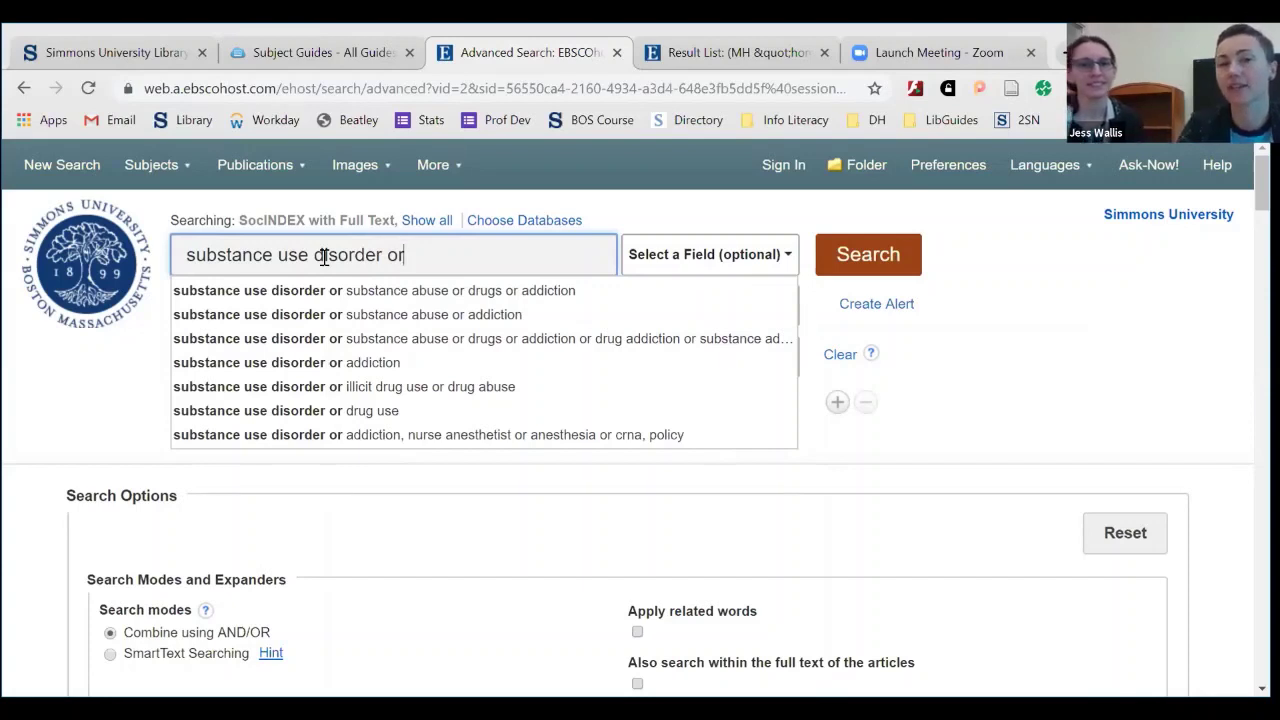
click(417, 339)
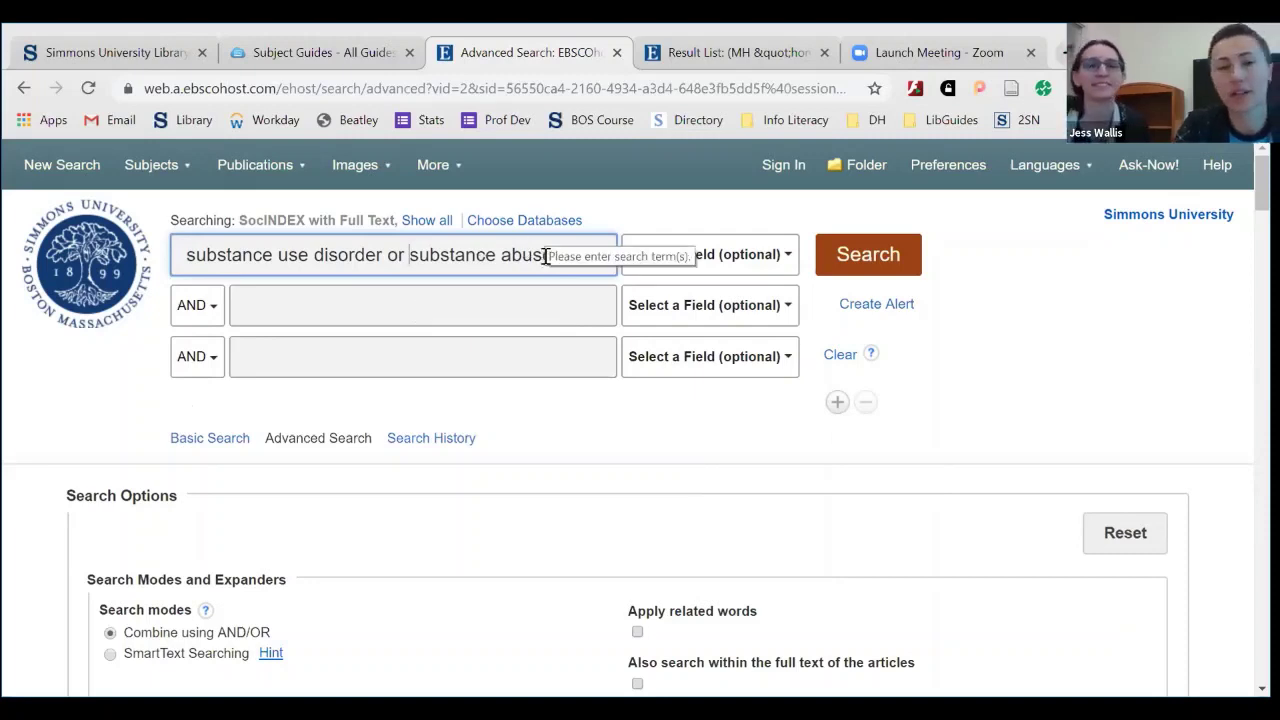
Step: Extend the first row's search terms by adding "or dependency" at the end
drag(545, 256, 628, 286)
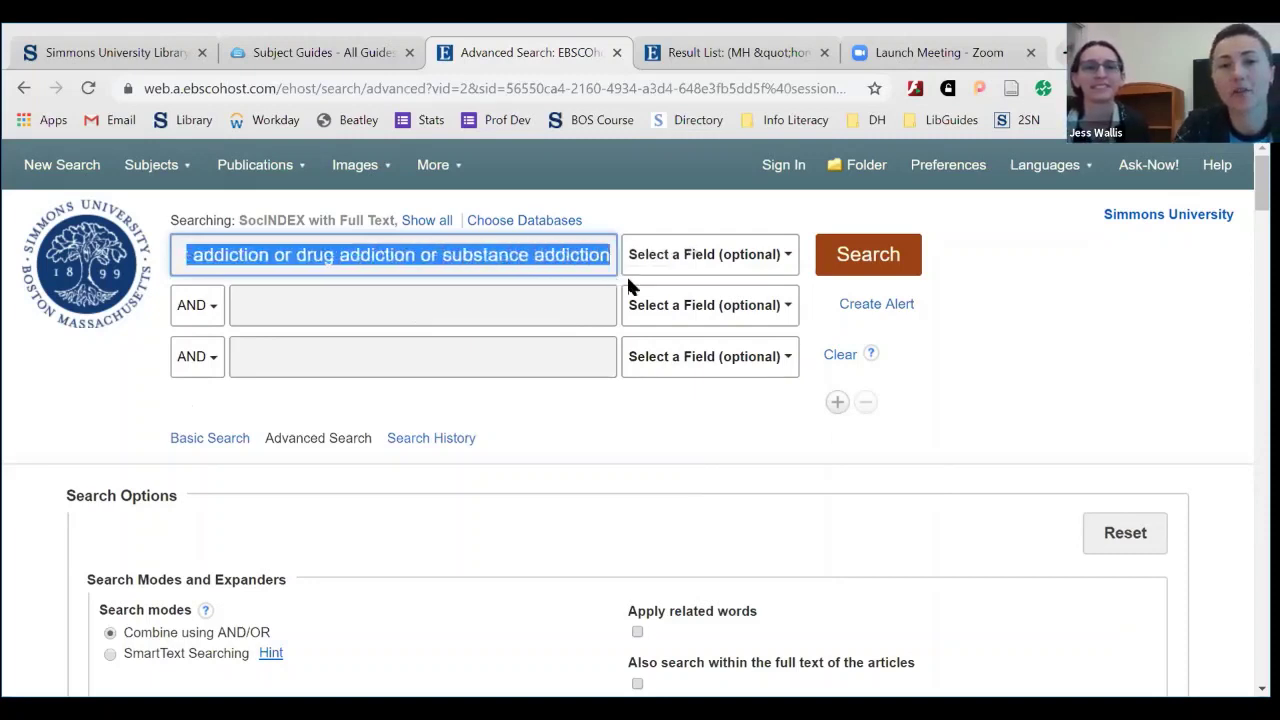
click(612, 255)
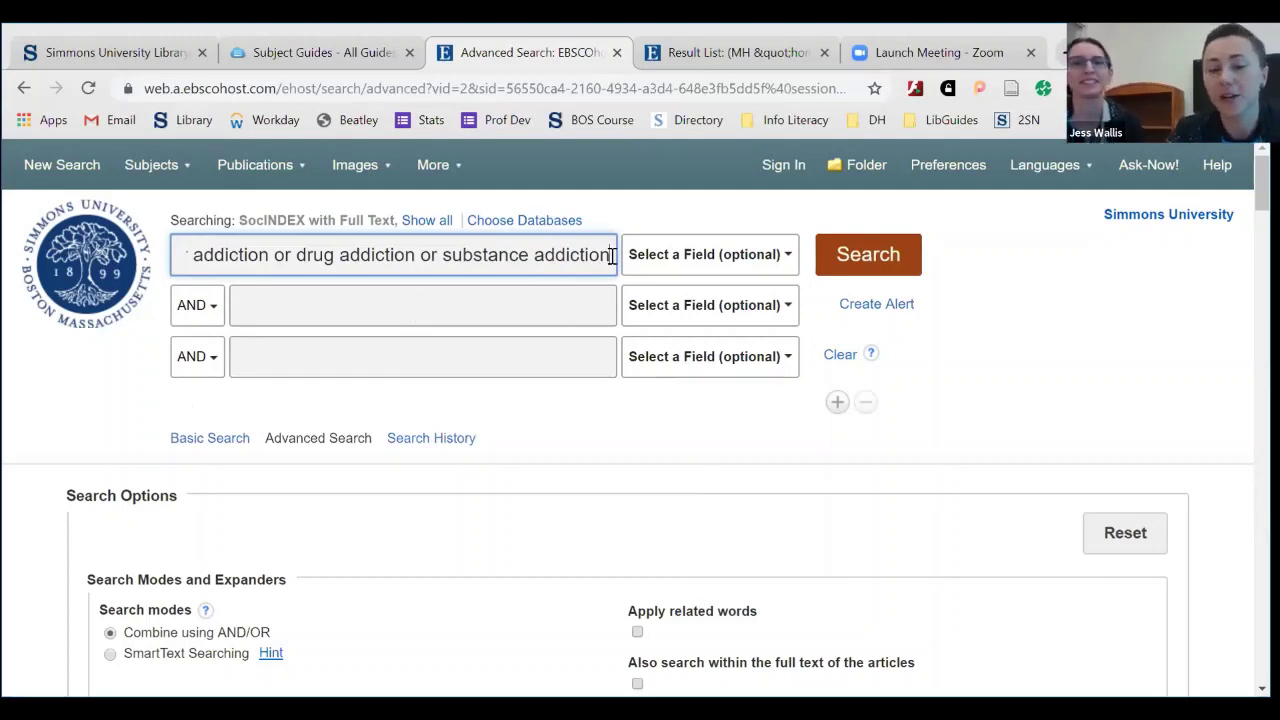
text(or)
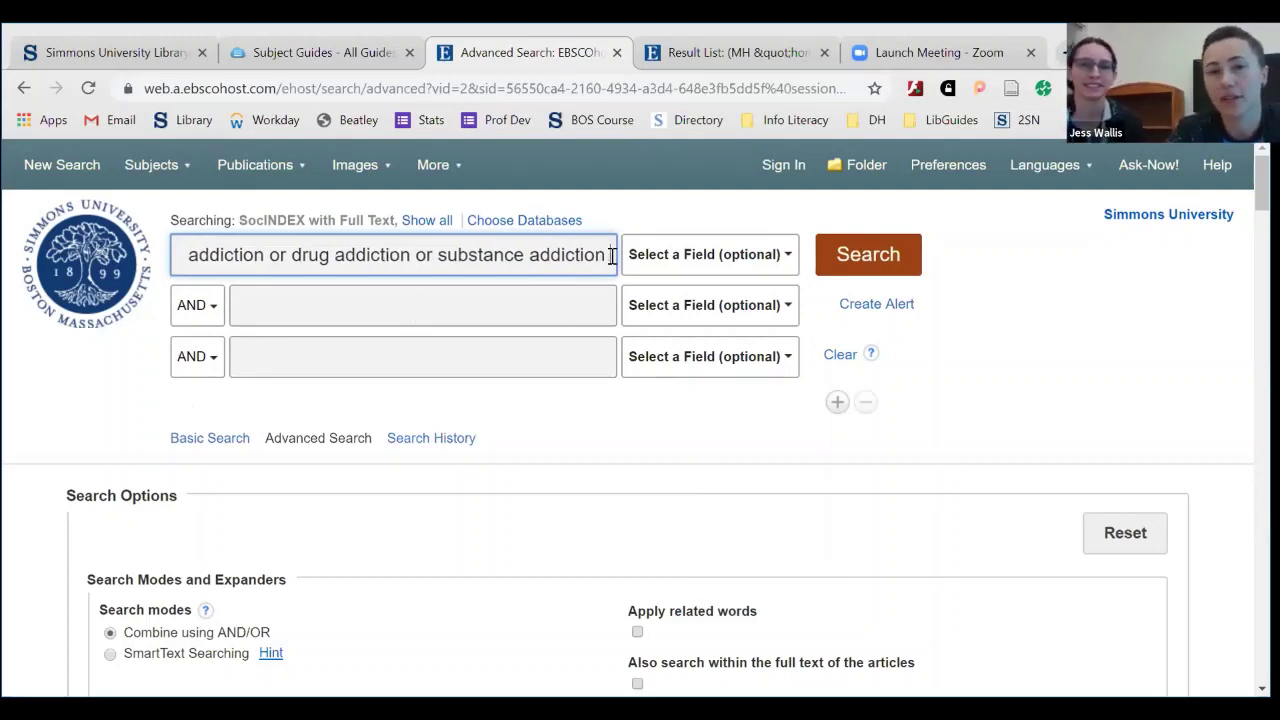
text( dependen)
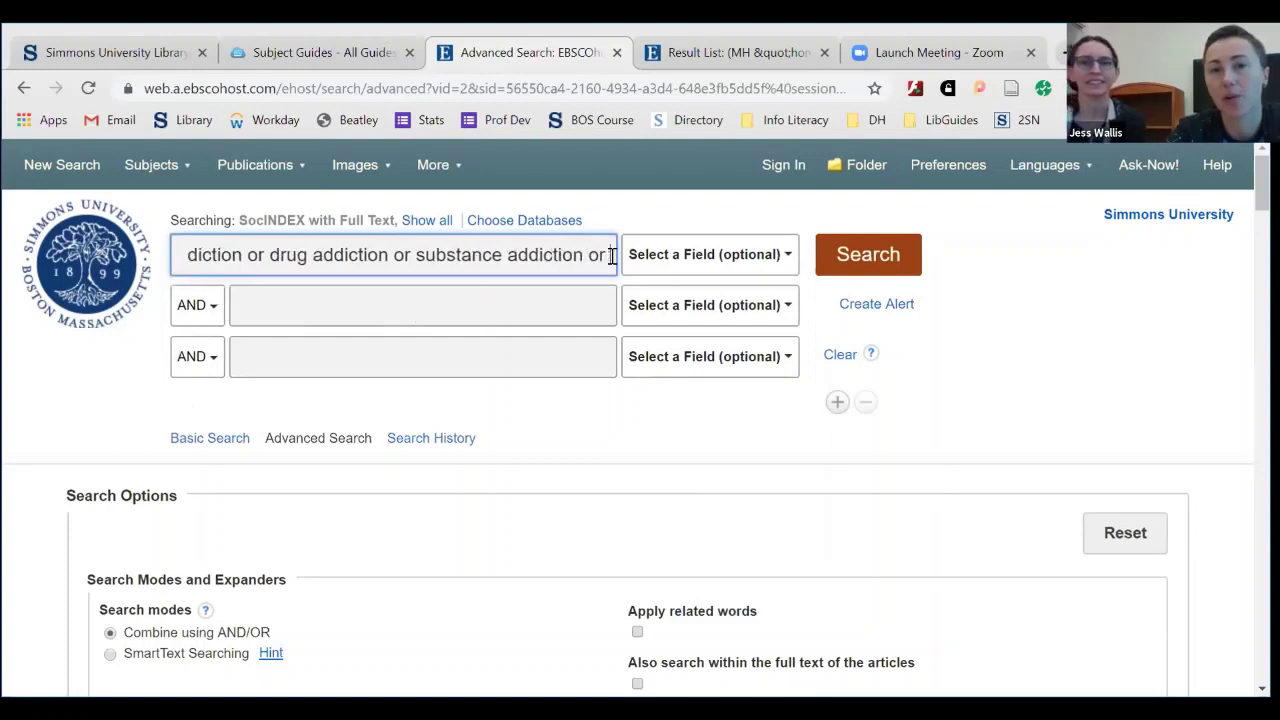
text(cy)
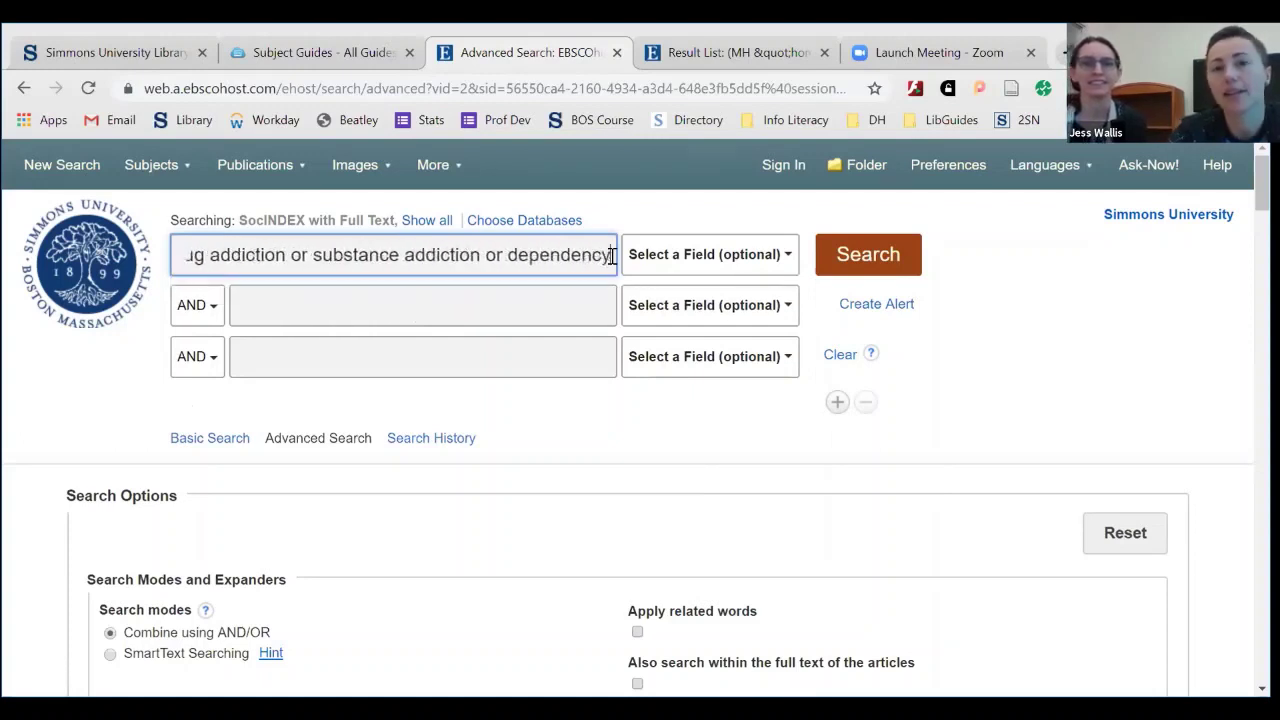
Step: Fill the second search row with the suggested terms "teens or adolescents or youth or teenagers or adolesence or young adult"
click(425, 299)
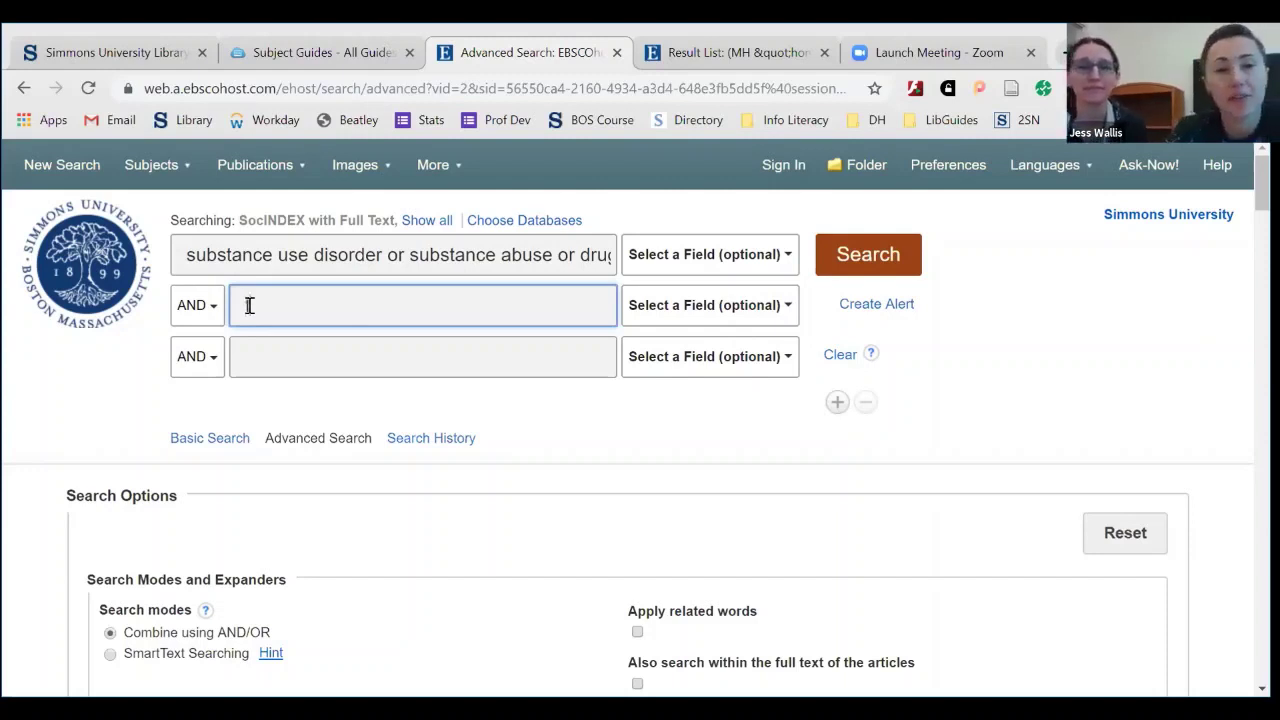
text(teens or)
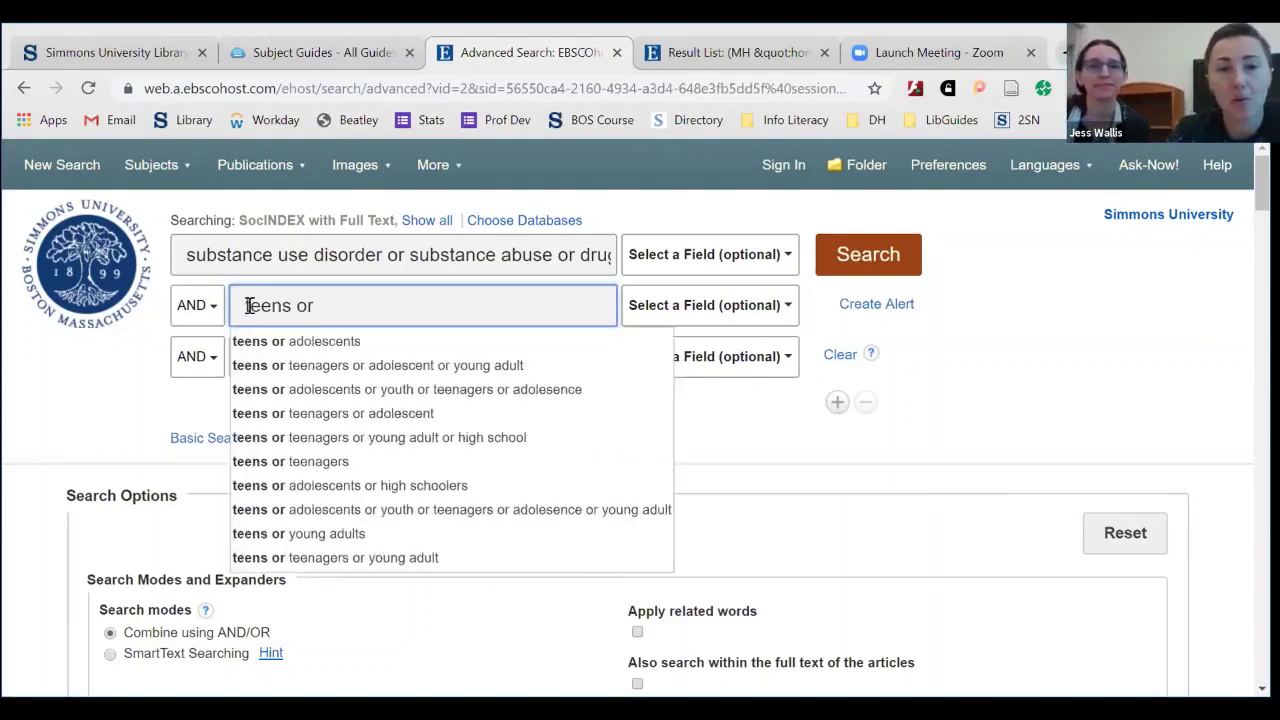
click(403, 513)
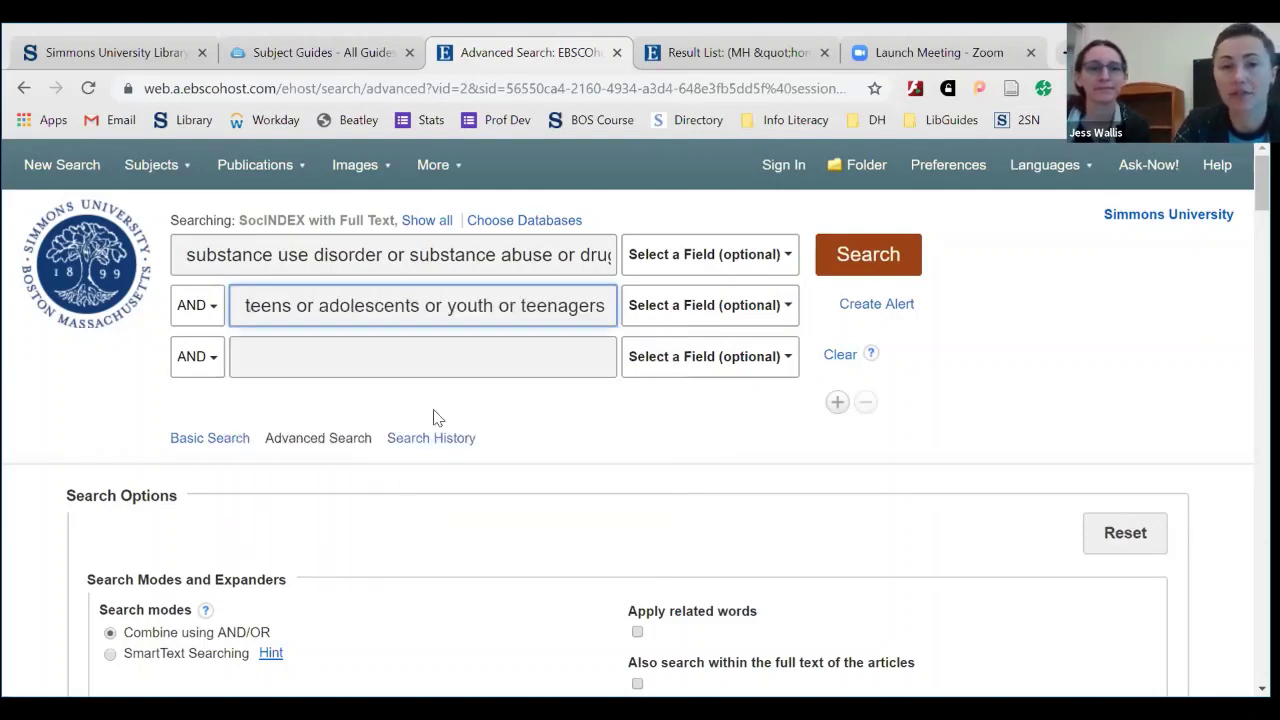
Step: Enter "massachusetts or boston" as the search terms in the third row
click(475, 368)
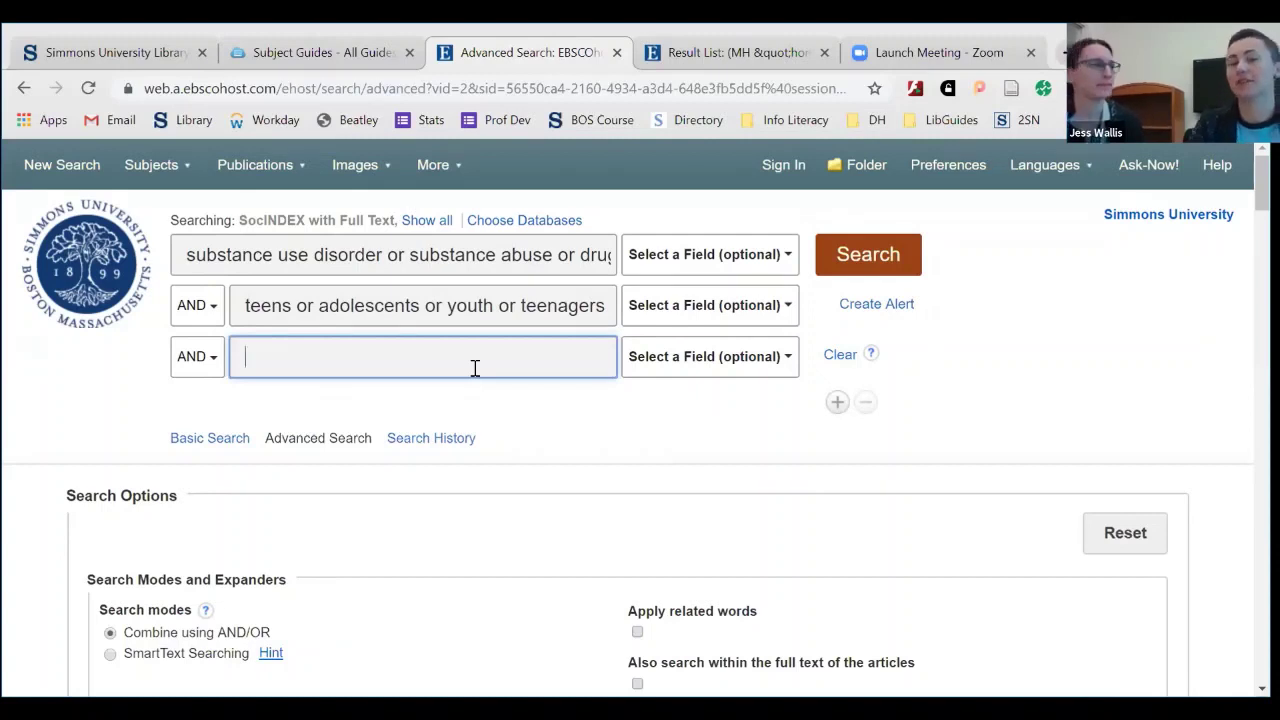
text(massac)
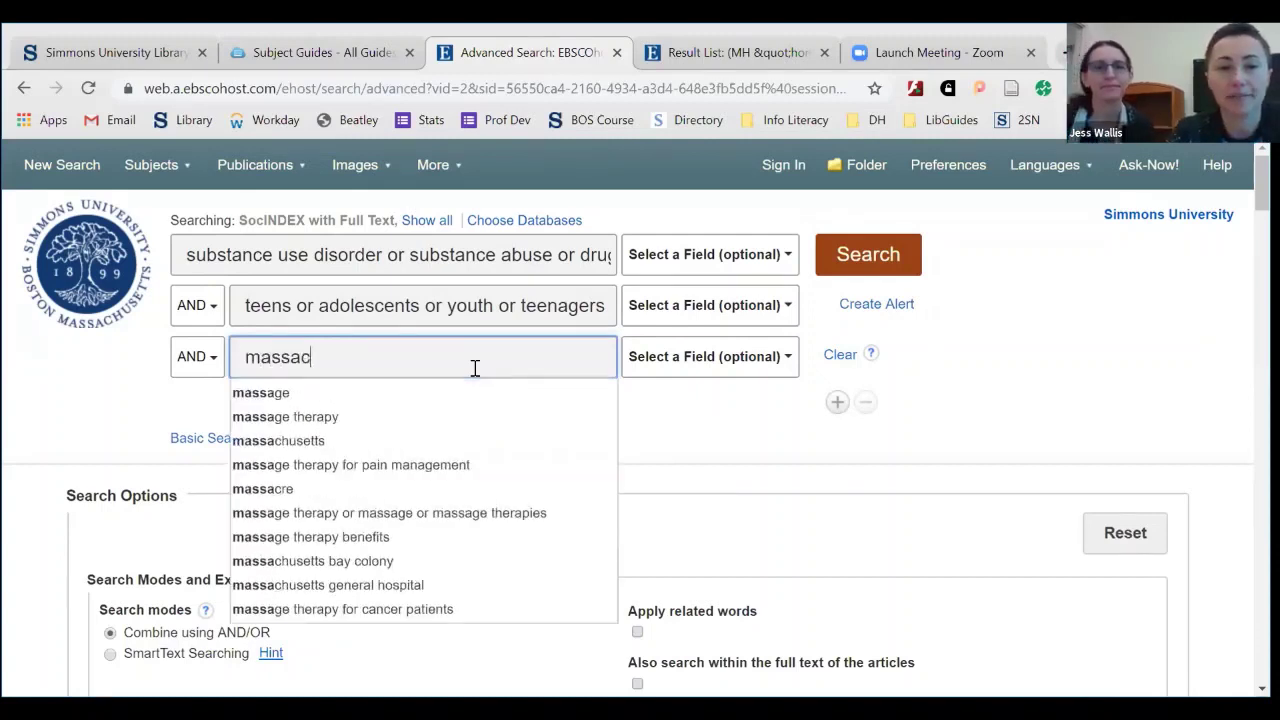
text(husetts)
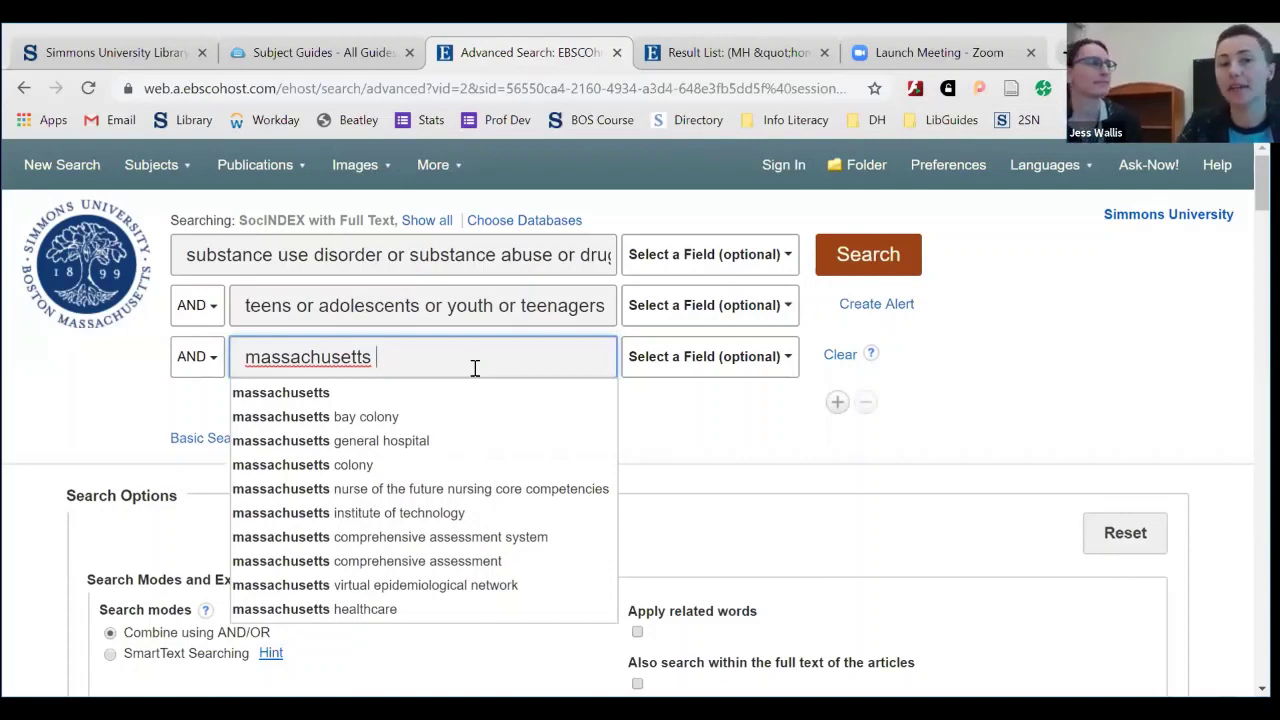
text(or)
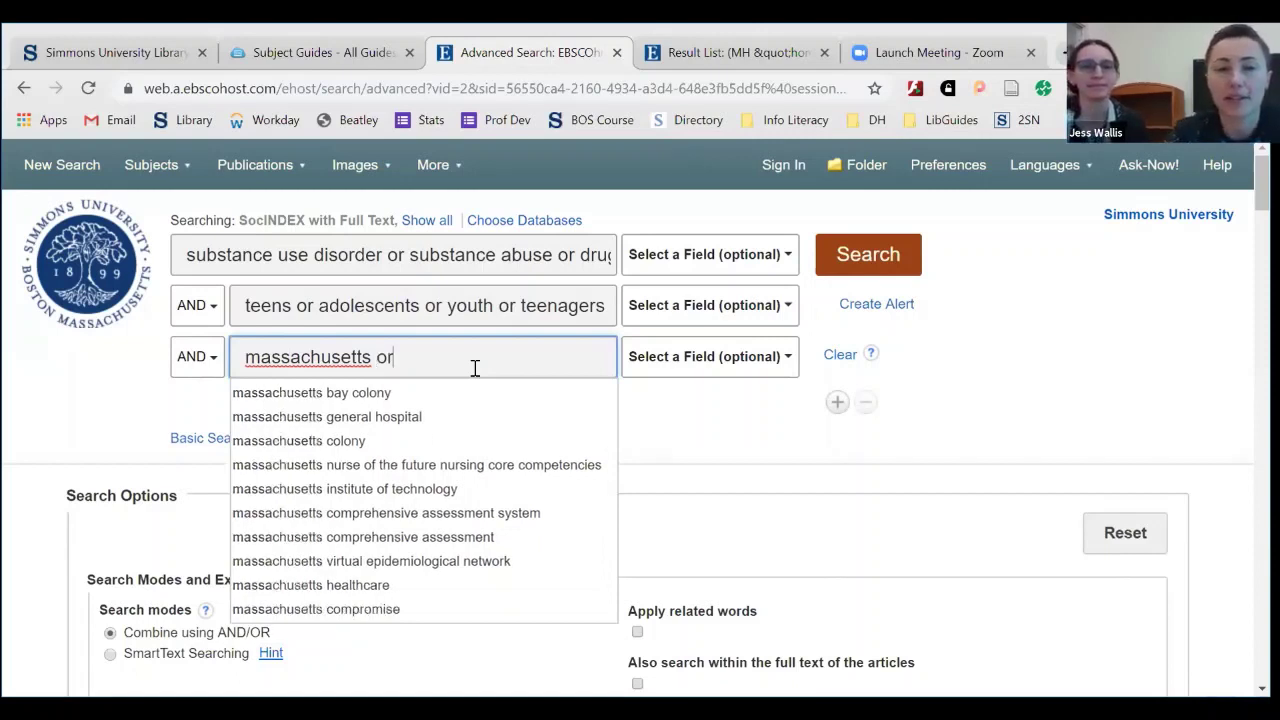
text( boston)
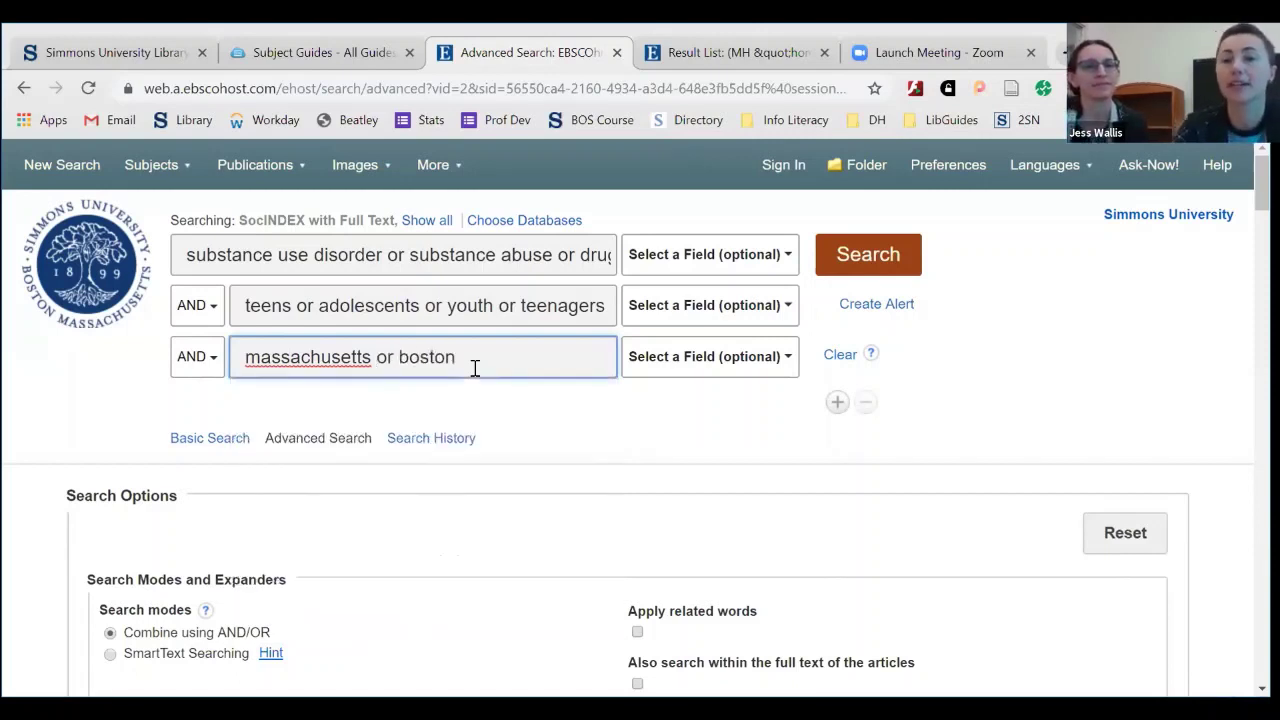
click(656, 414)
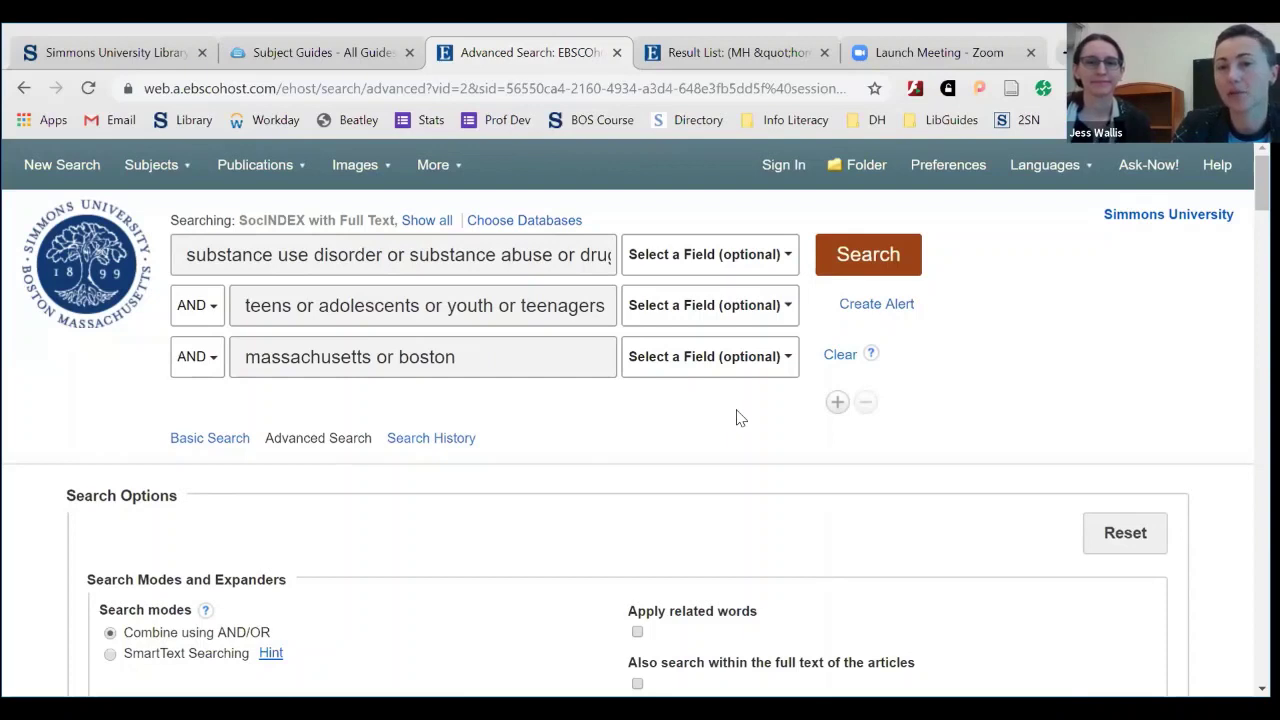
Step: Restrict the substance use and teens rows to the TI Title field and run the search
click(733, 258)
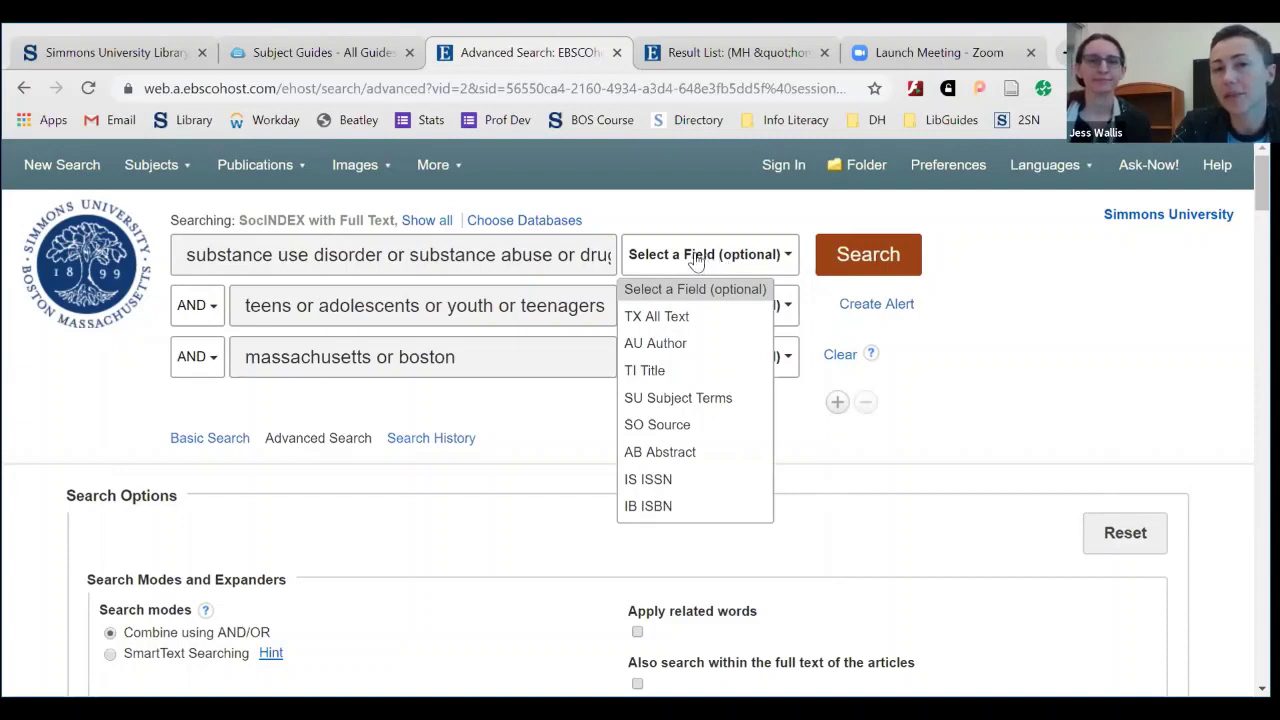
click(664, 372)
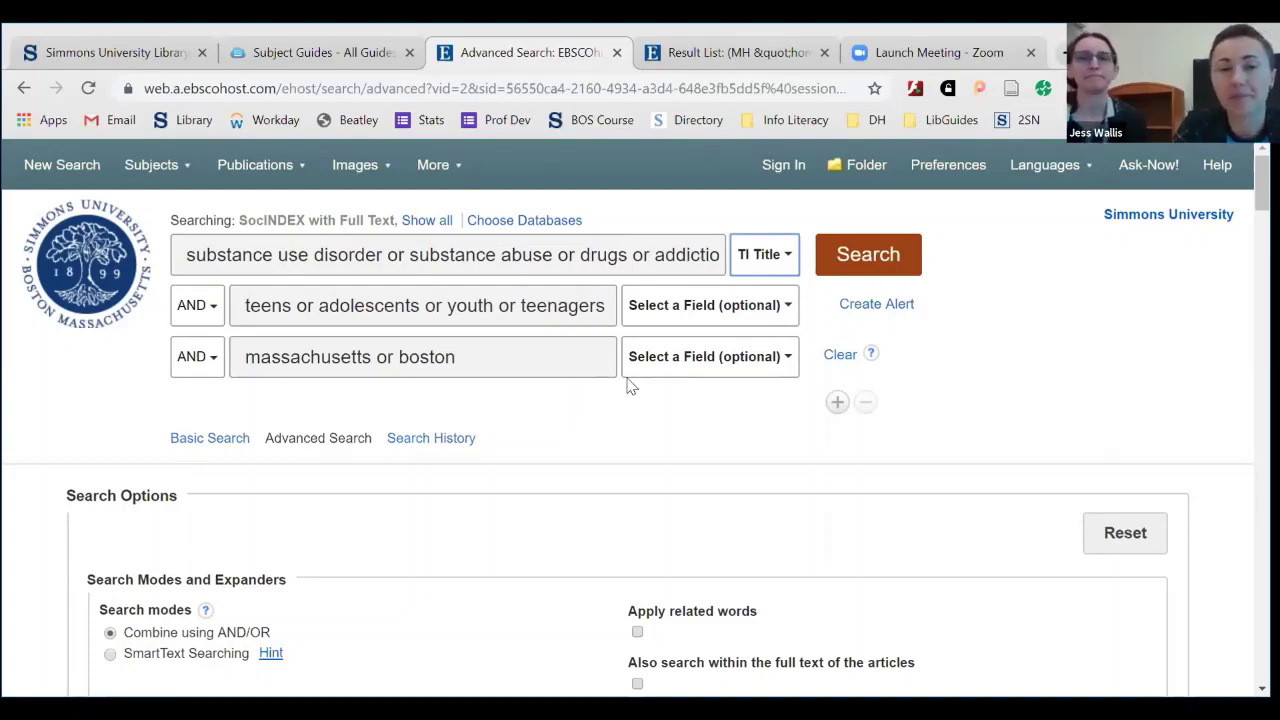
click(714, 318)
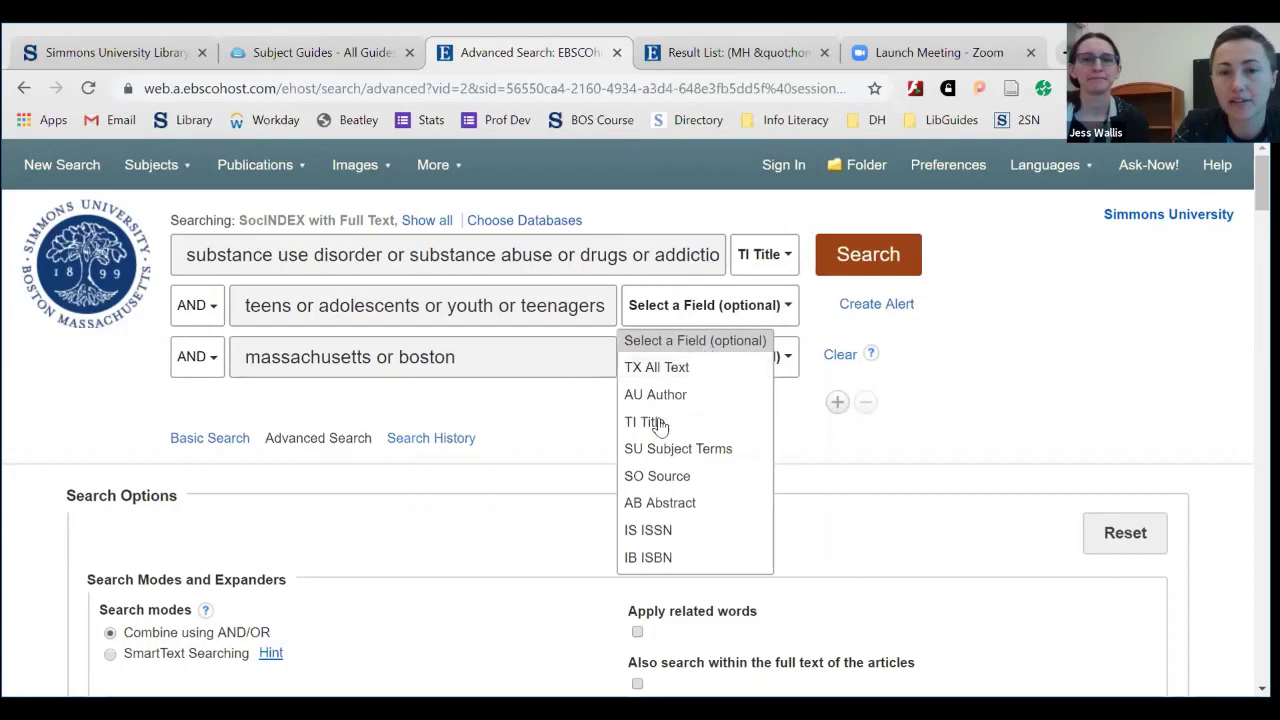
click(664, 423)
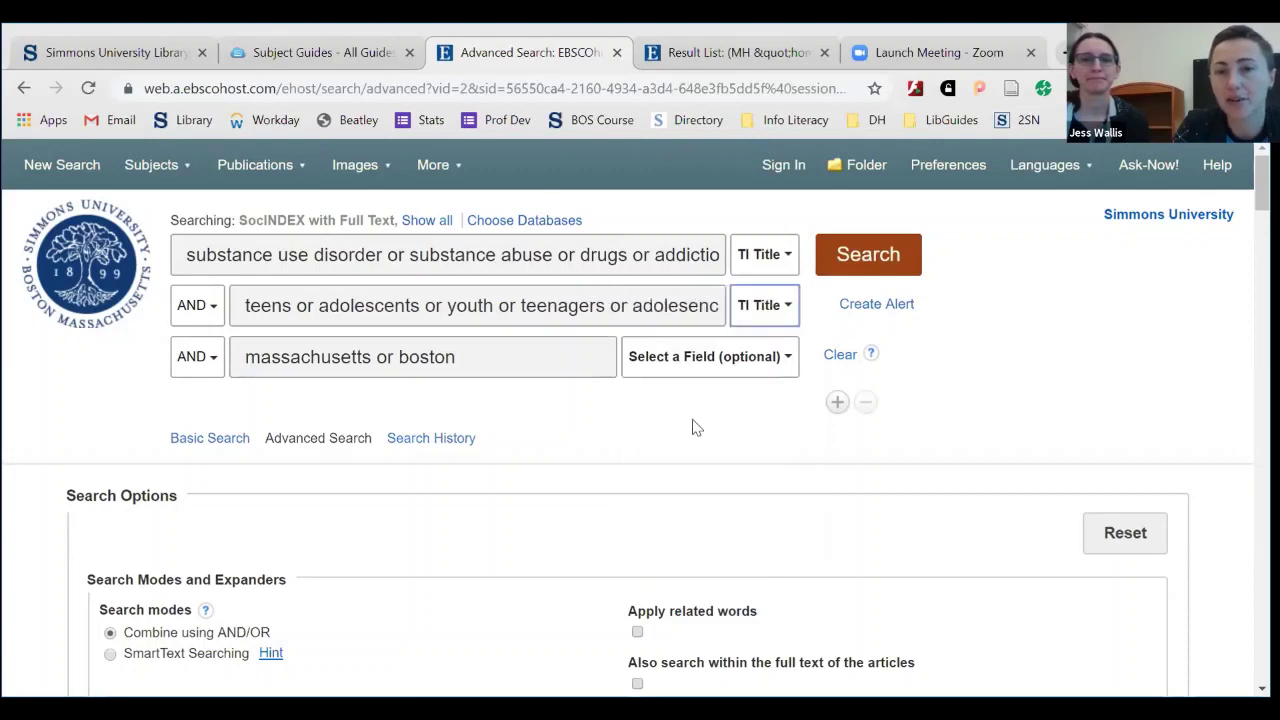
click(892, 257)
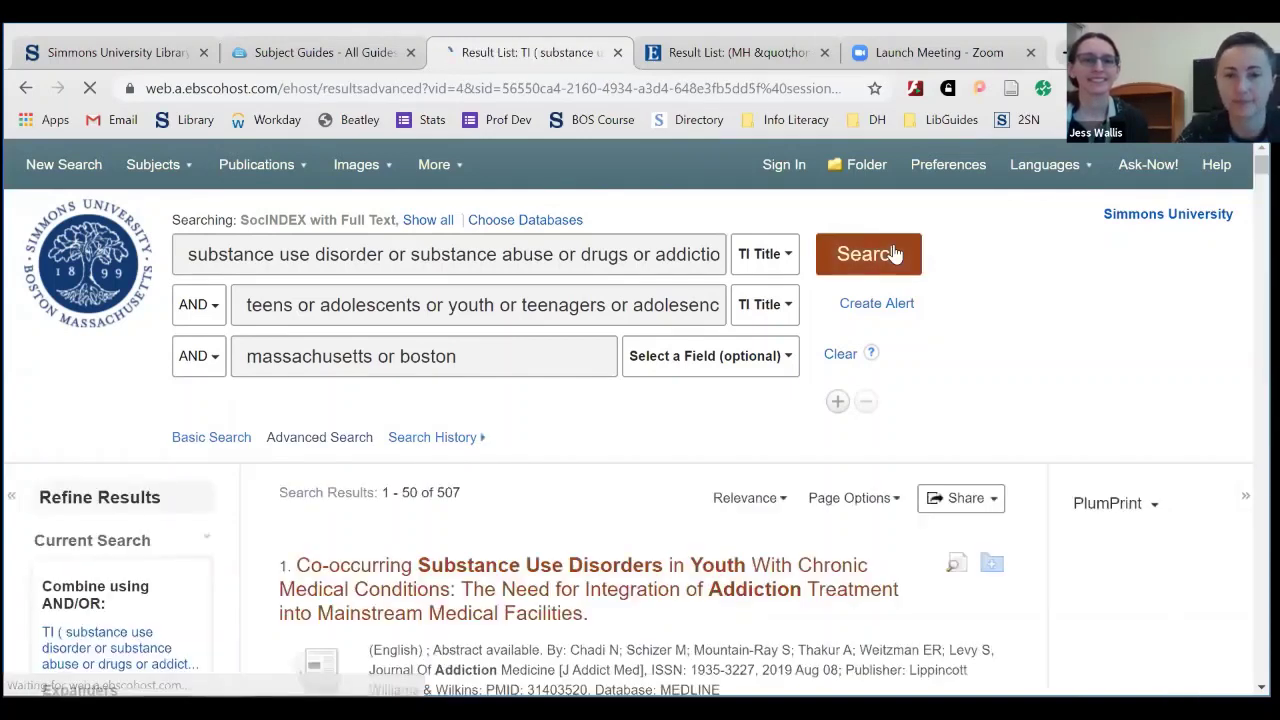
Step: Look through the search results and the available refinement filters, including limits, source types, subjects, geography and databases
scroll(895, 254, down, 1)
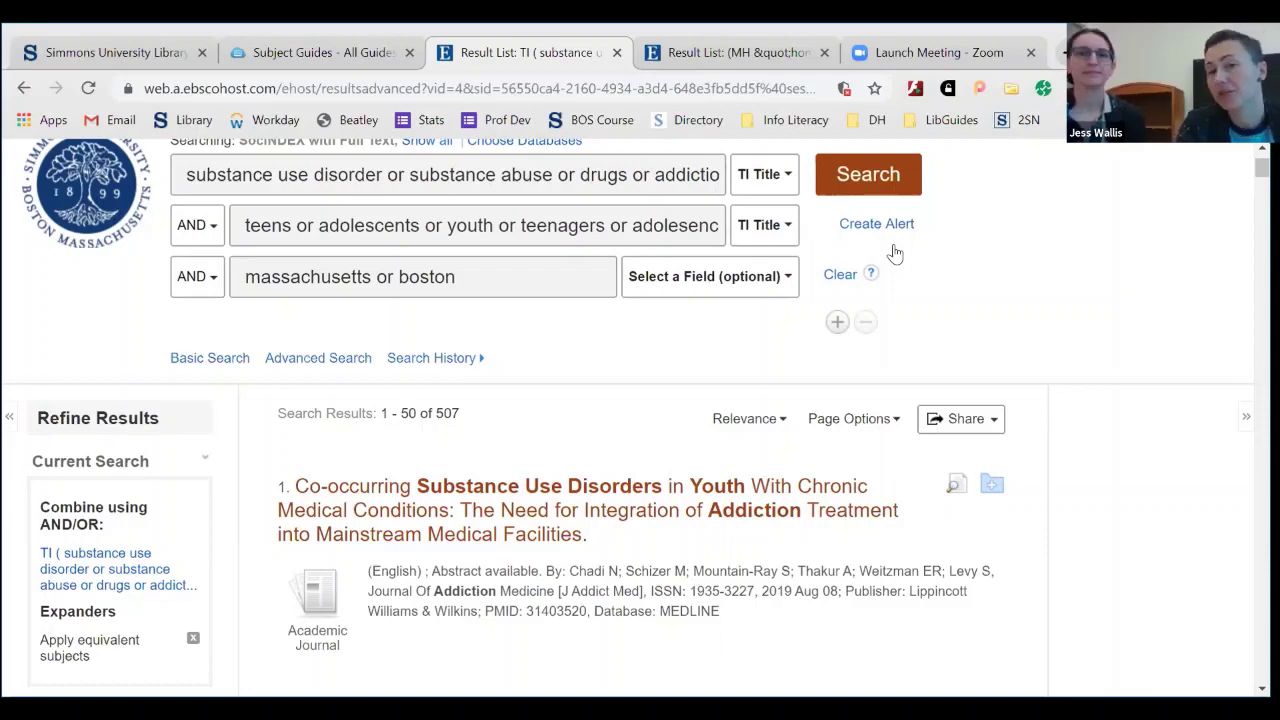
scroll(895, 254, down, 3)
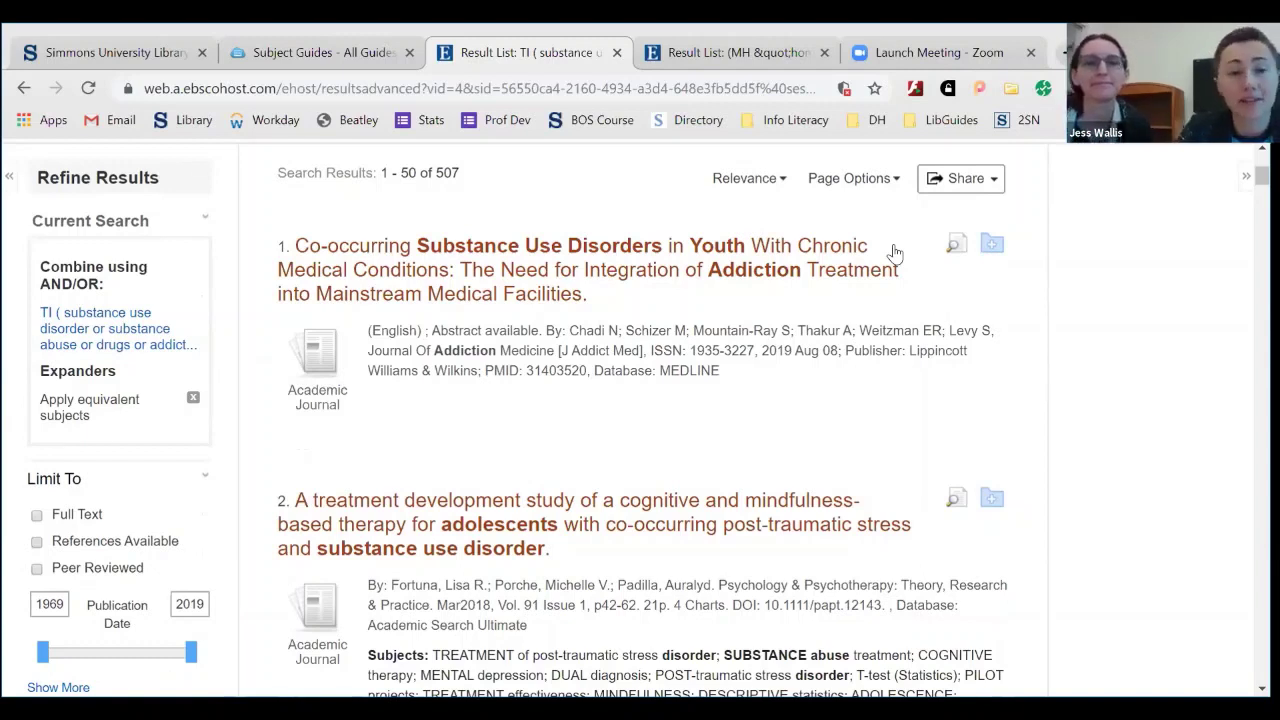
scroll(895, 254, down, 1)
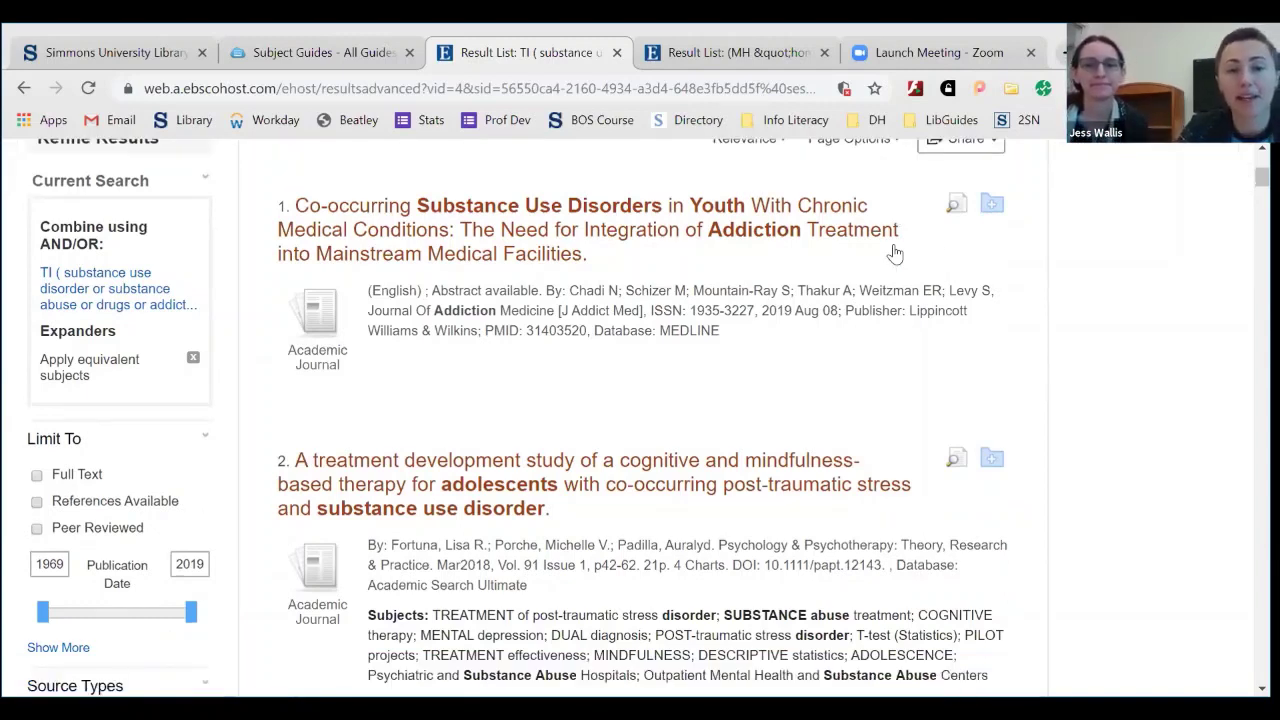
scroll(895, 254, down, 1)
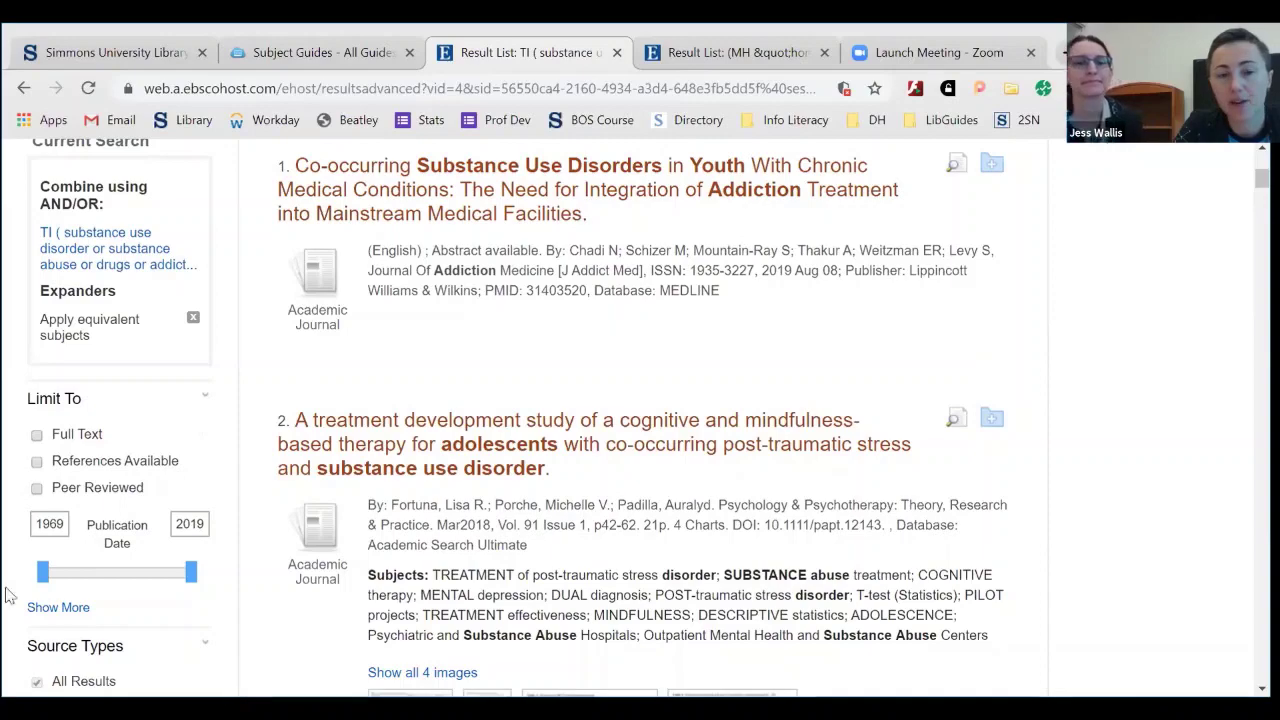
scroll(5, 593, down, 8)
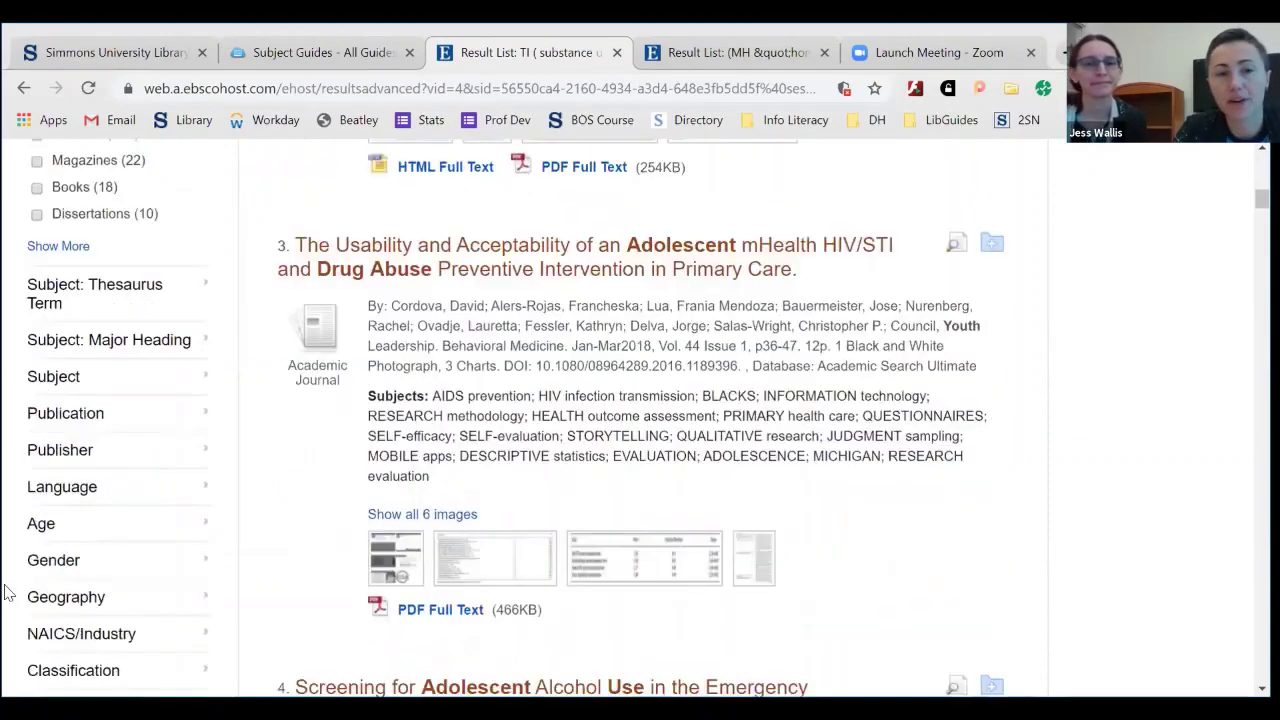
scroll(5, 593, down, 1)
scroll(5, 593, up, 1)
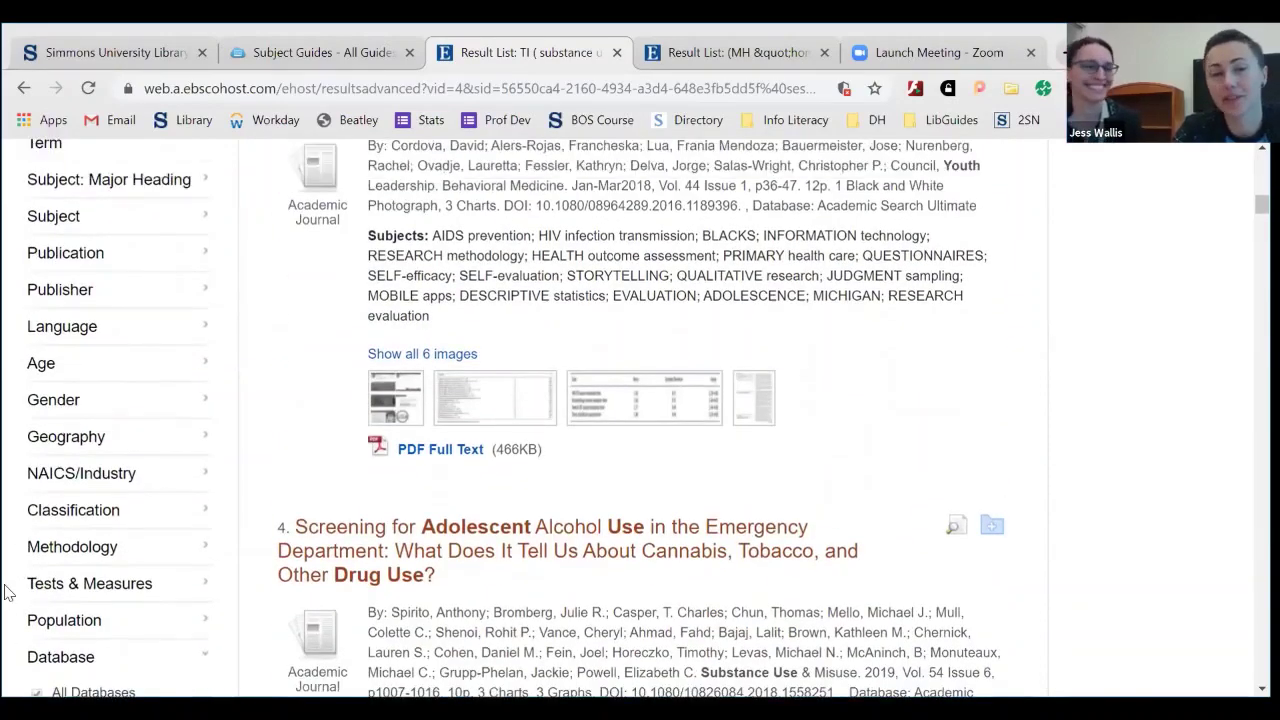
scroll(5, 593, up, 10)
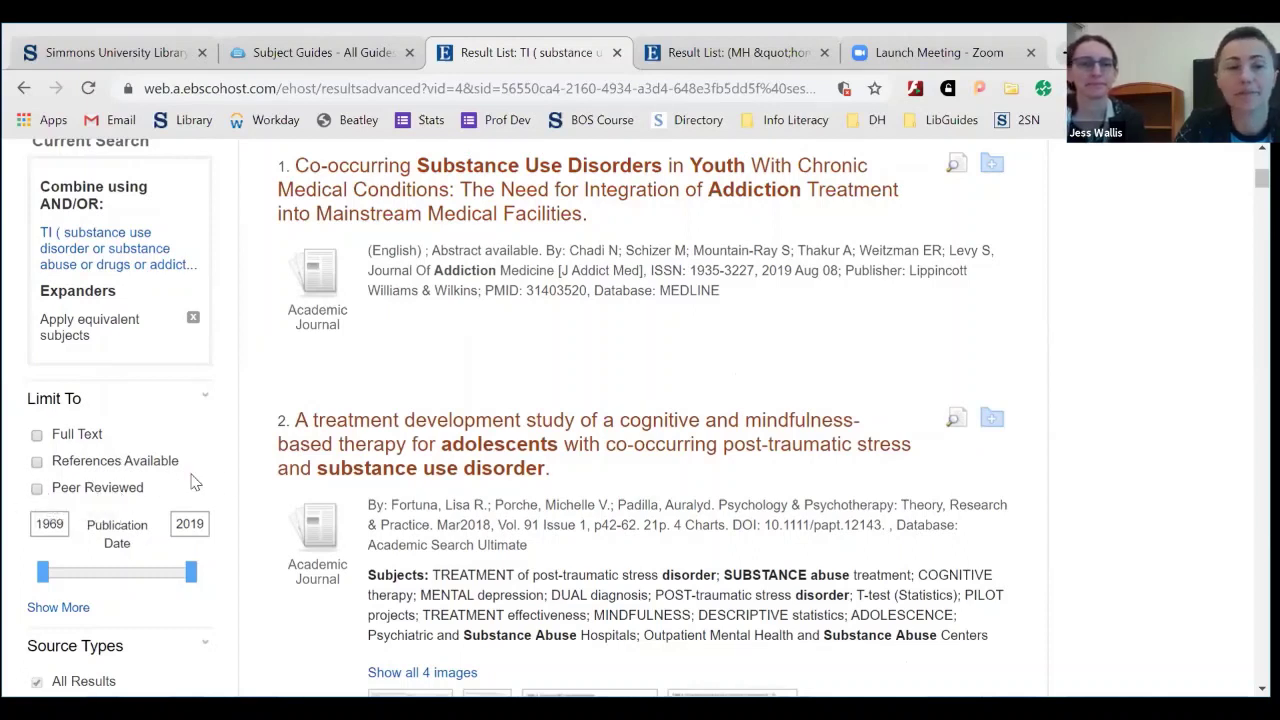
scroll(238, 472, up, 3)
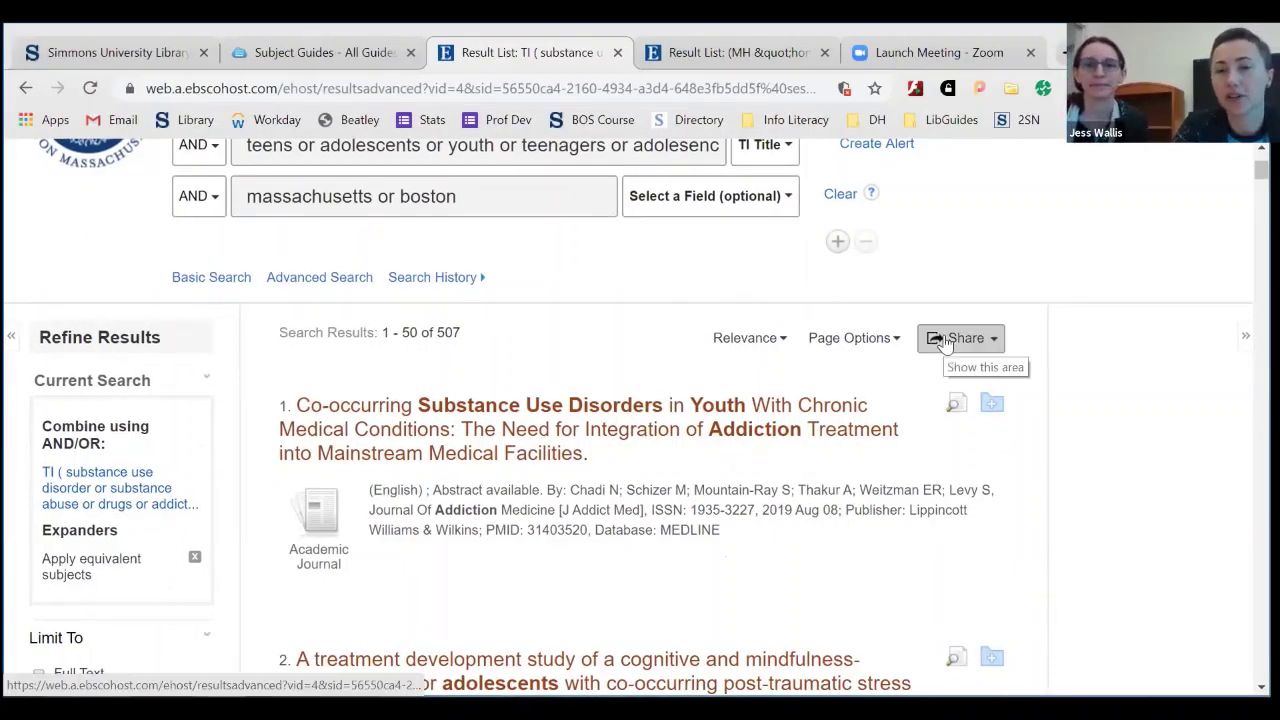
Step: Open the sharing options for the results, select the persistent link to the search, and return to the search rows
click(945, 341)
scroll(945, 341, down, 2)
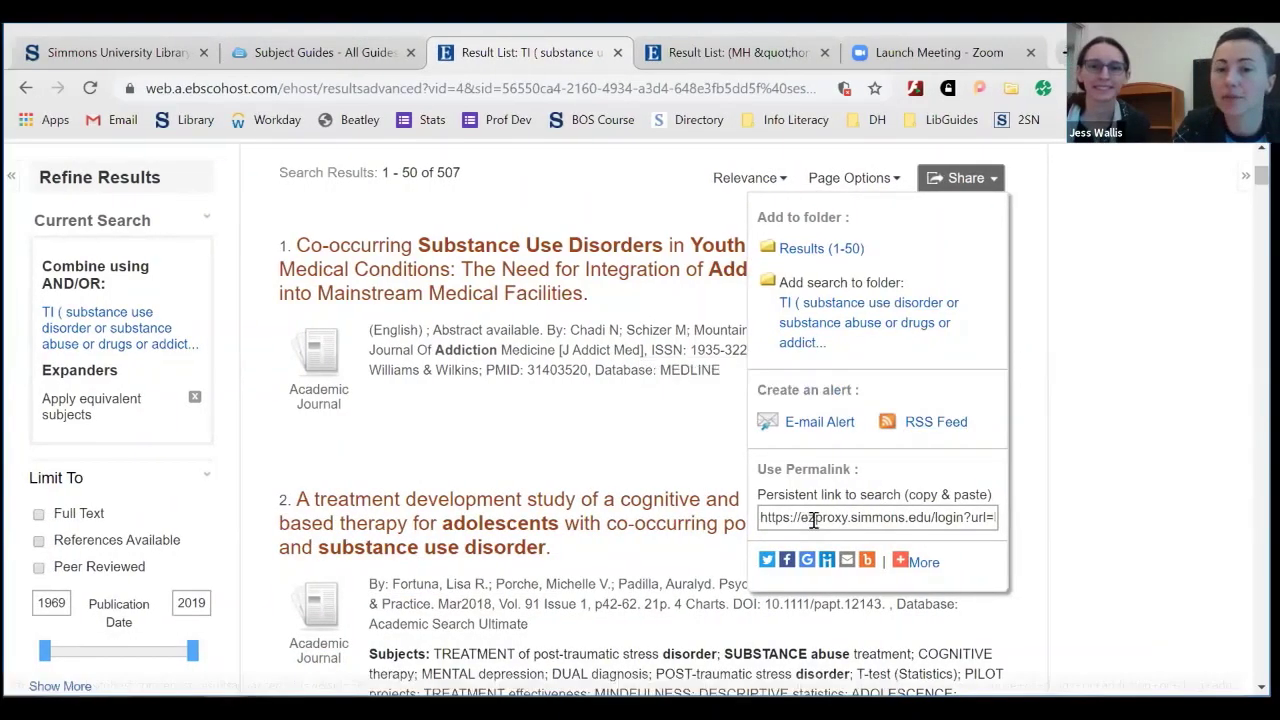
click(972, 517)
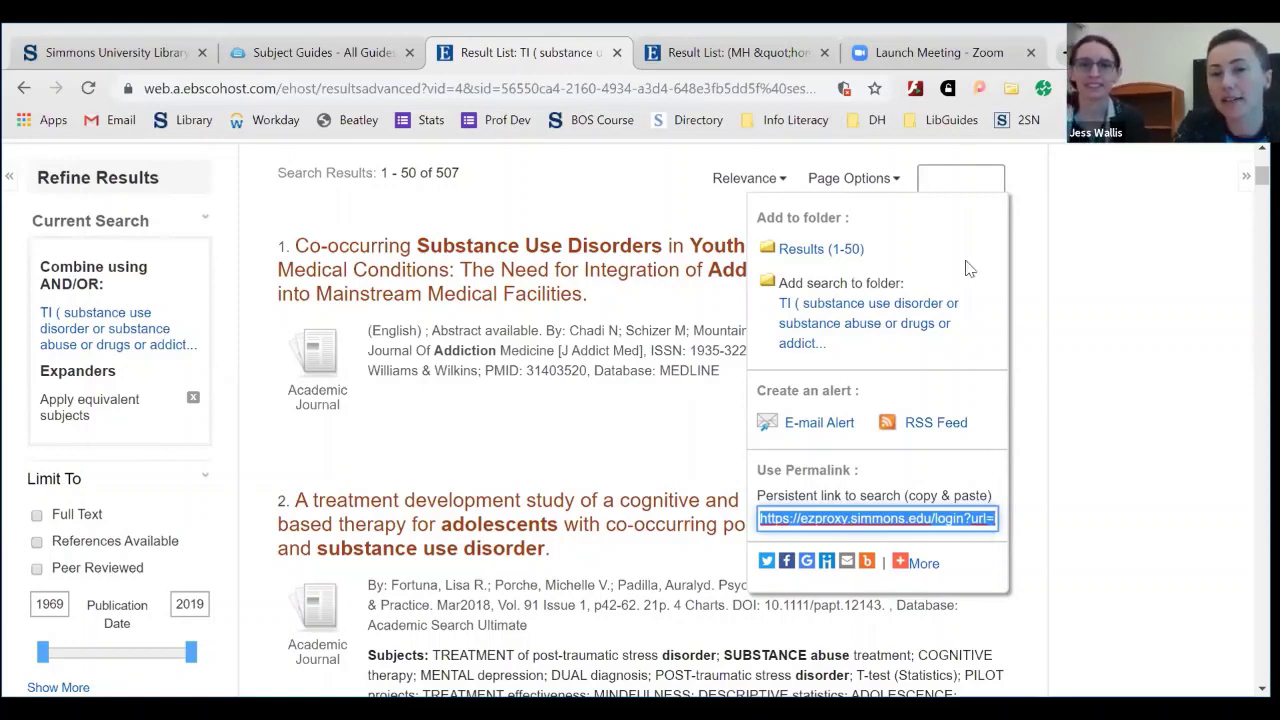
click(1023, 199)
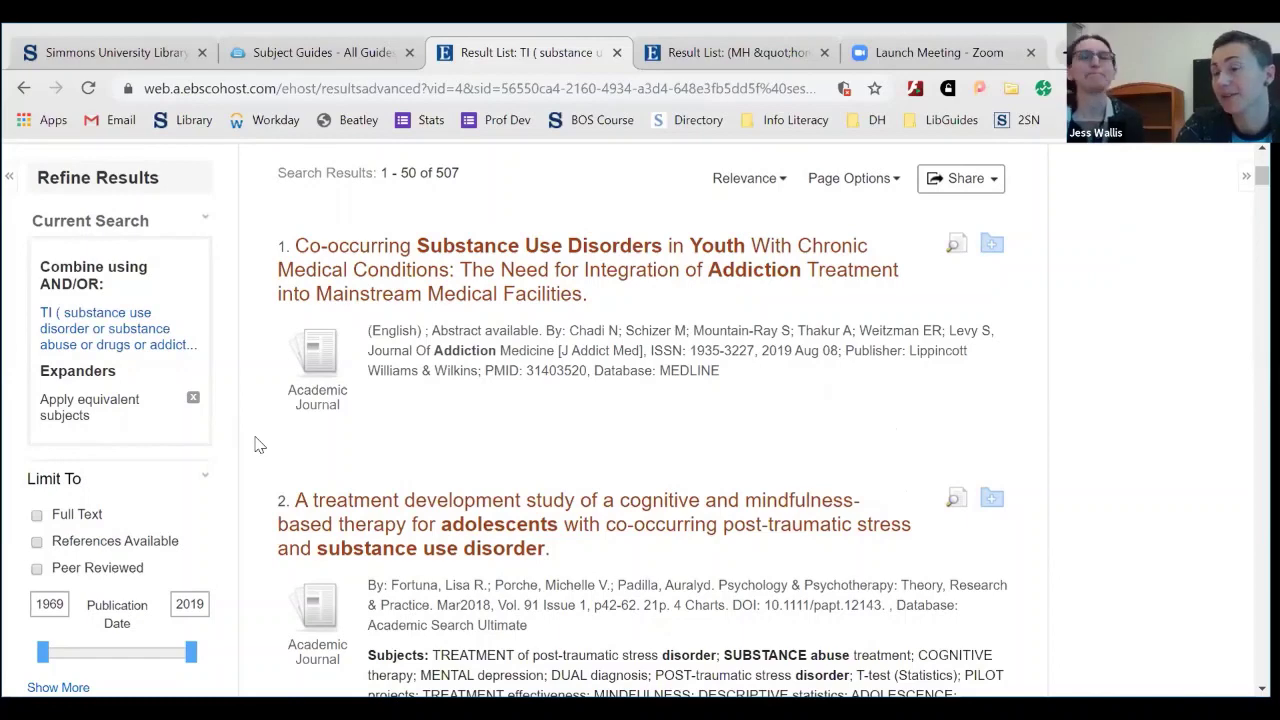
scroll(255, 444, up, 1)
scroll(255, 444, up, 3)
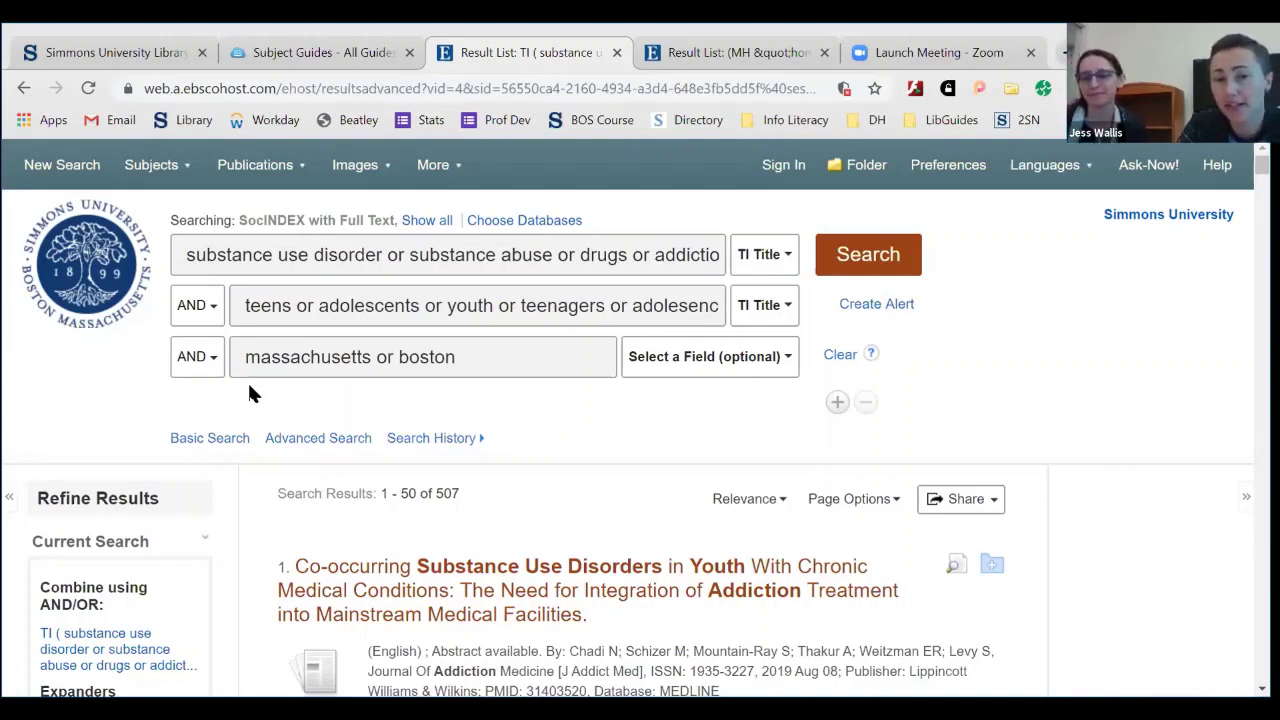
Step: Open the record of the first search result, on co-occurring substance use disorders in youth, and review its details and abstract
scroll(250, 393, down, 2)
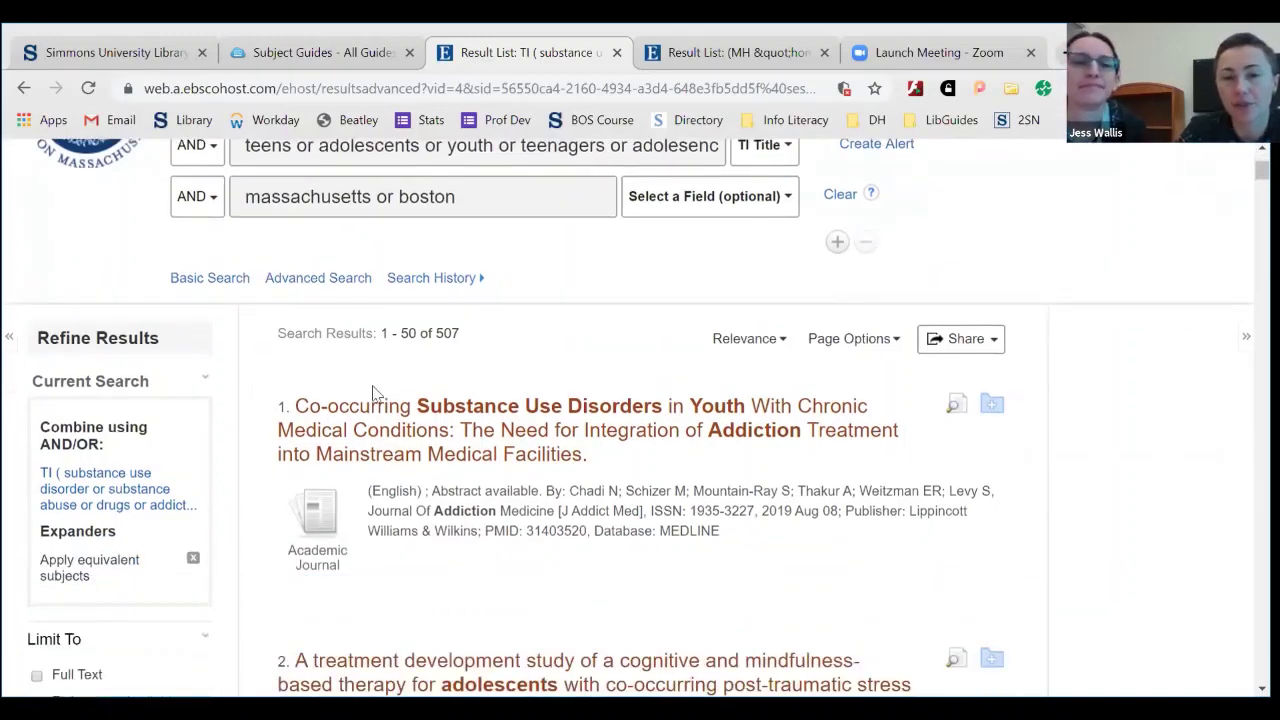
click(423, 408)
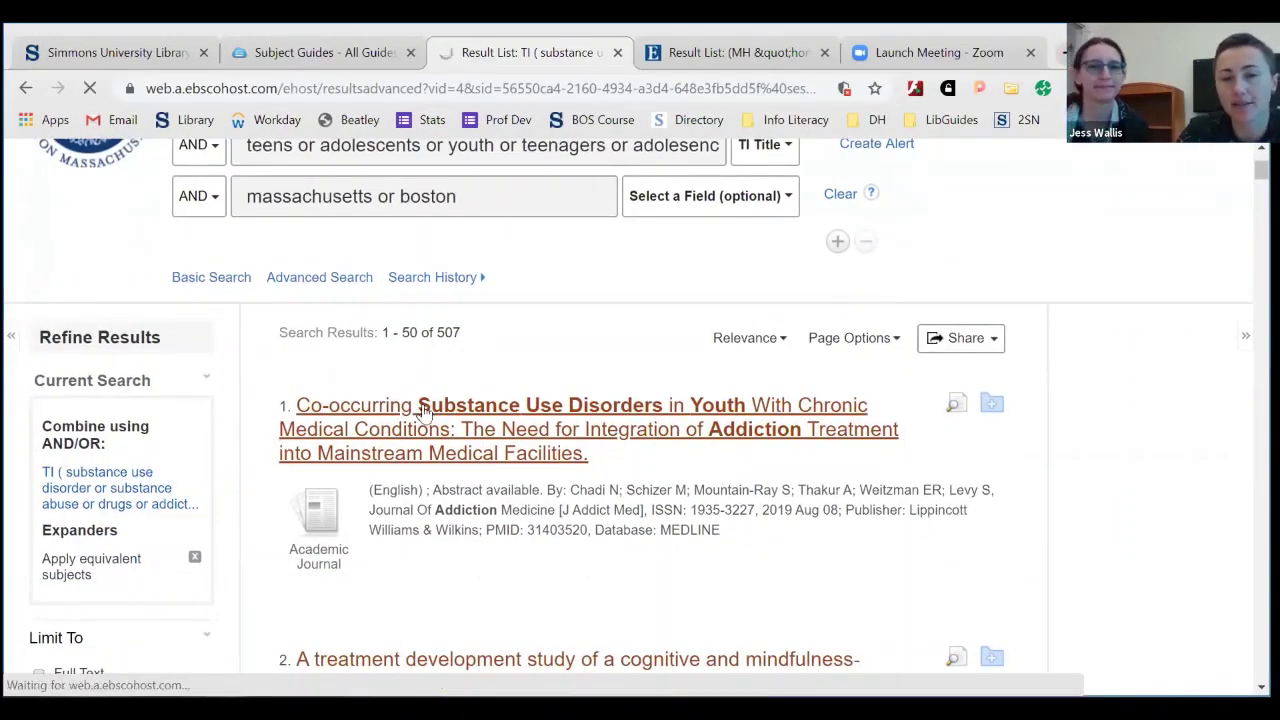
scroll(424, 412, down, 5)
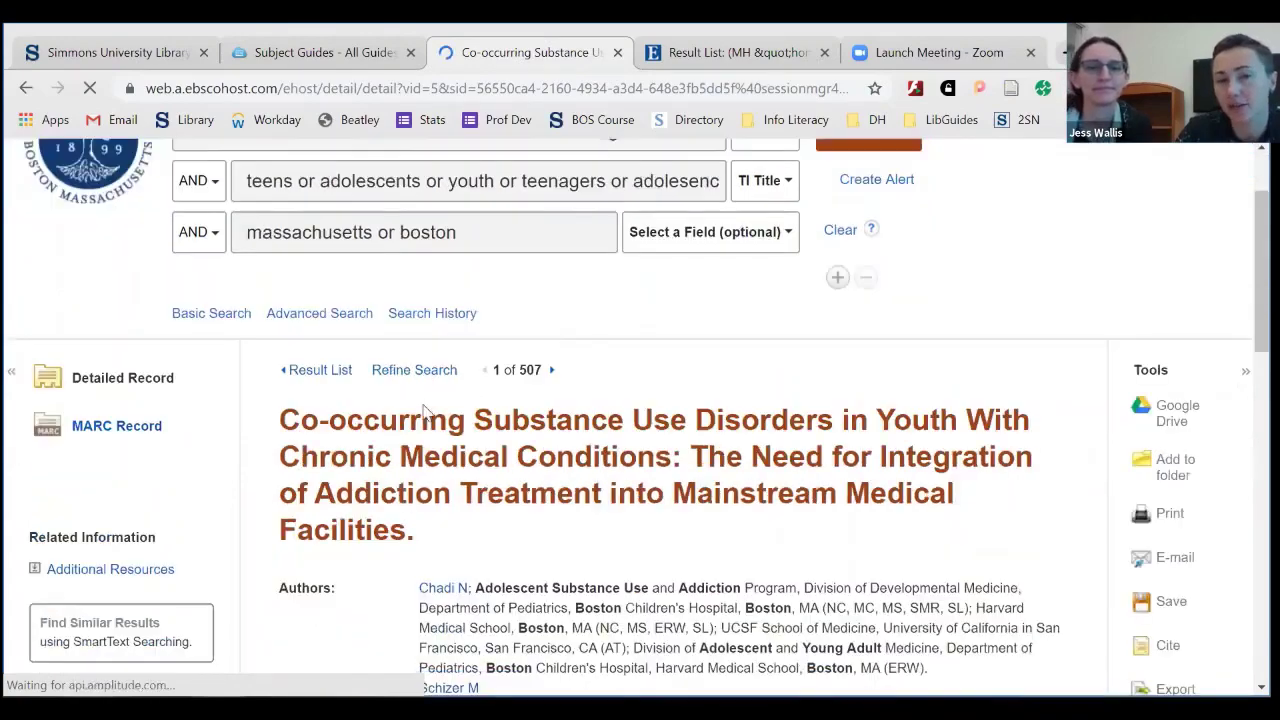
scroll(422, 412, down, 5)
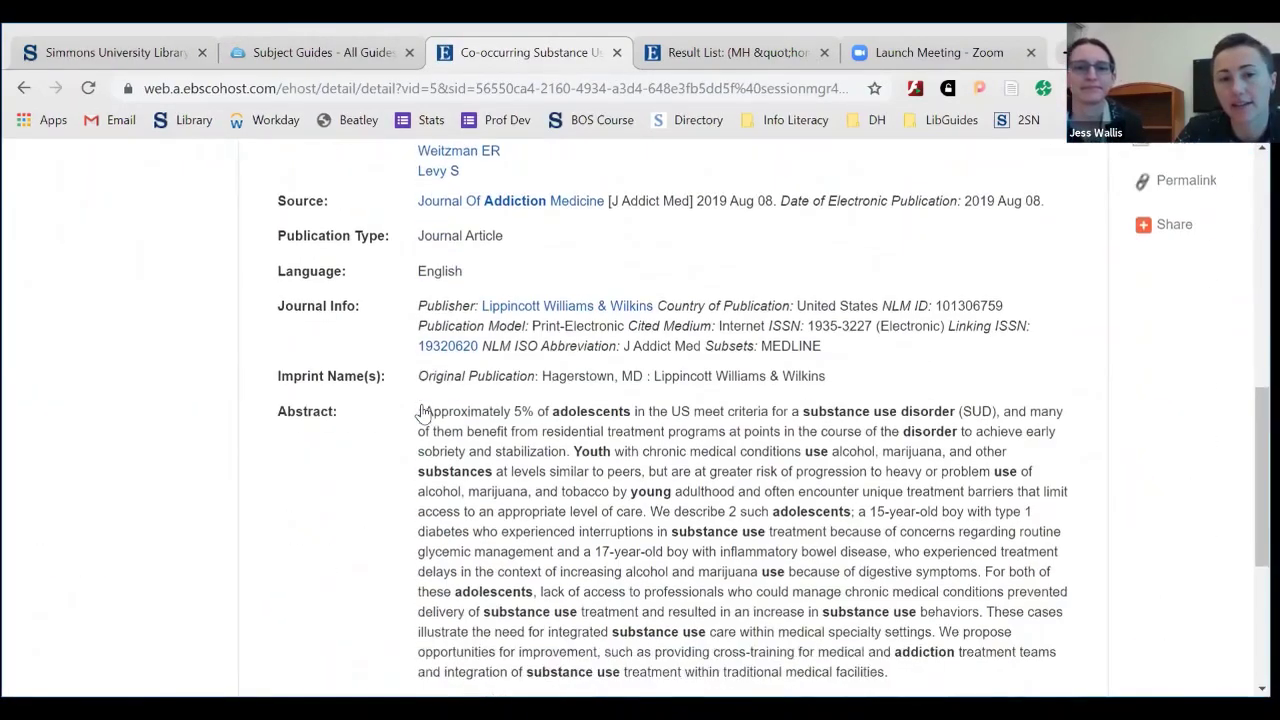
scroll(422, 412, up, 3)
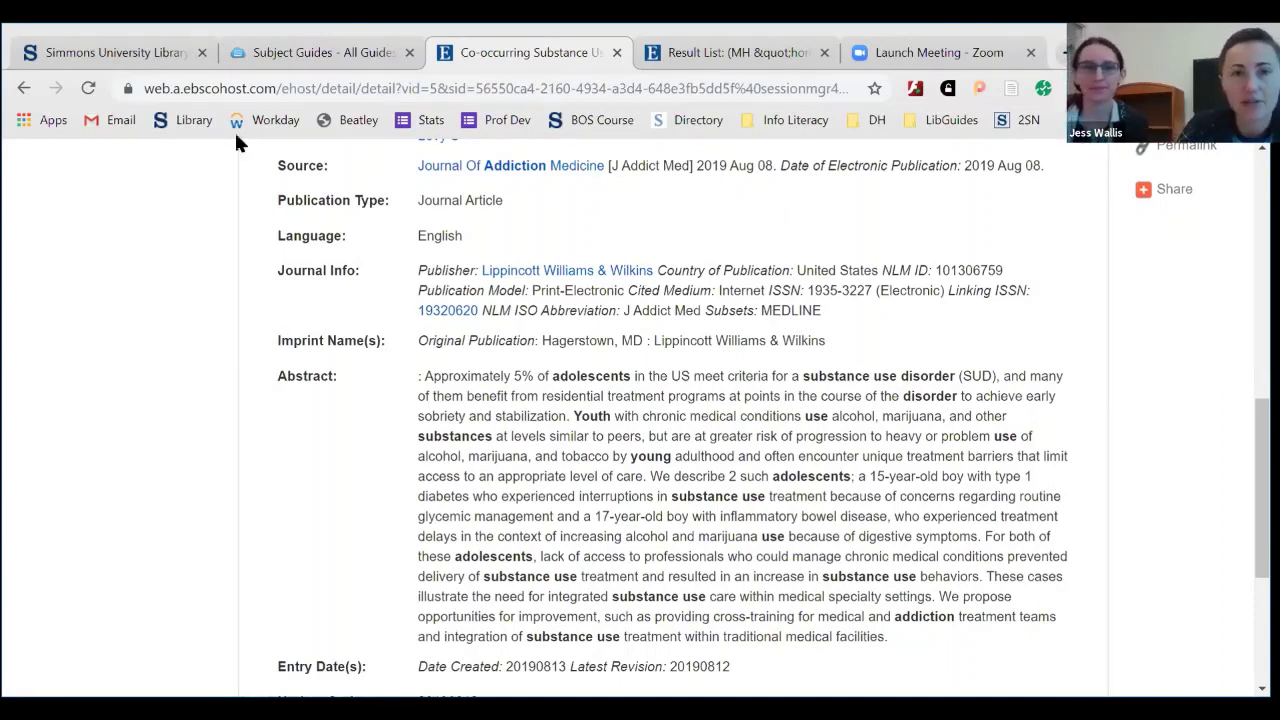
Step: Open the Social Work guide from the subject guides list and follow its Social Work Research Hour sign-up link to the session schedule
click(320, 55)
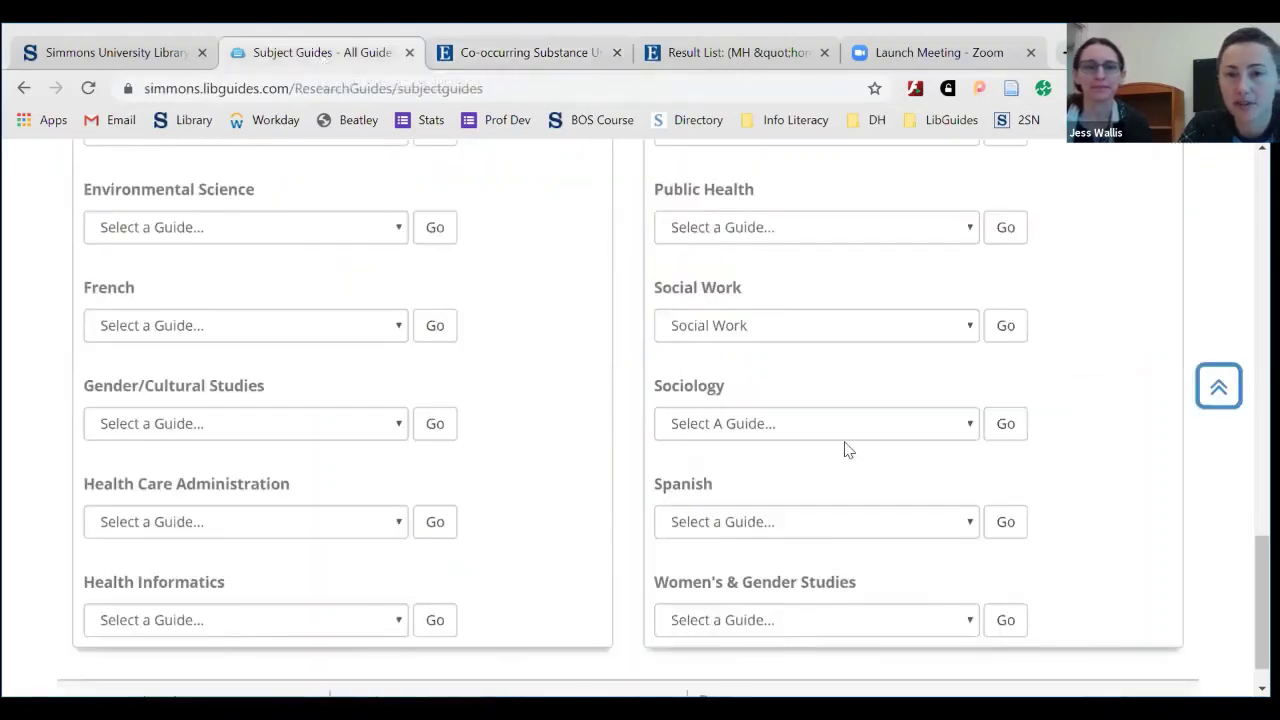
click(1005, 328)
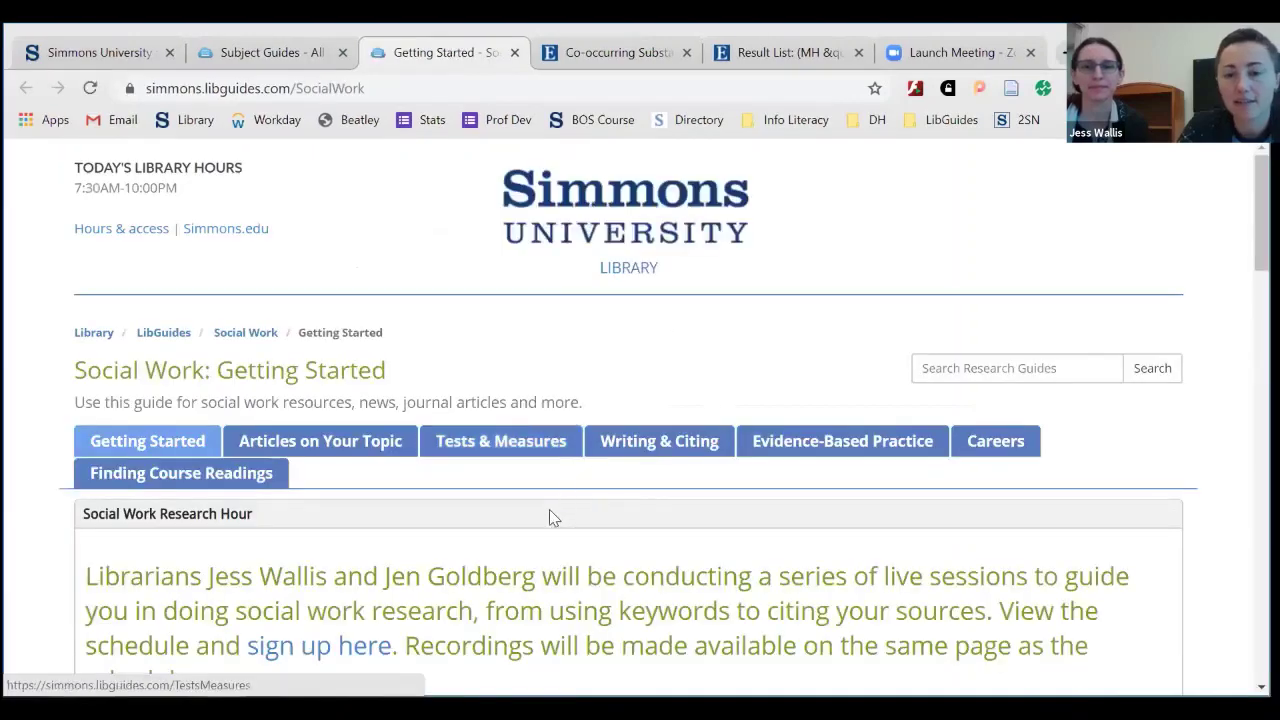
scroll(549, 512, down, 3)
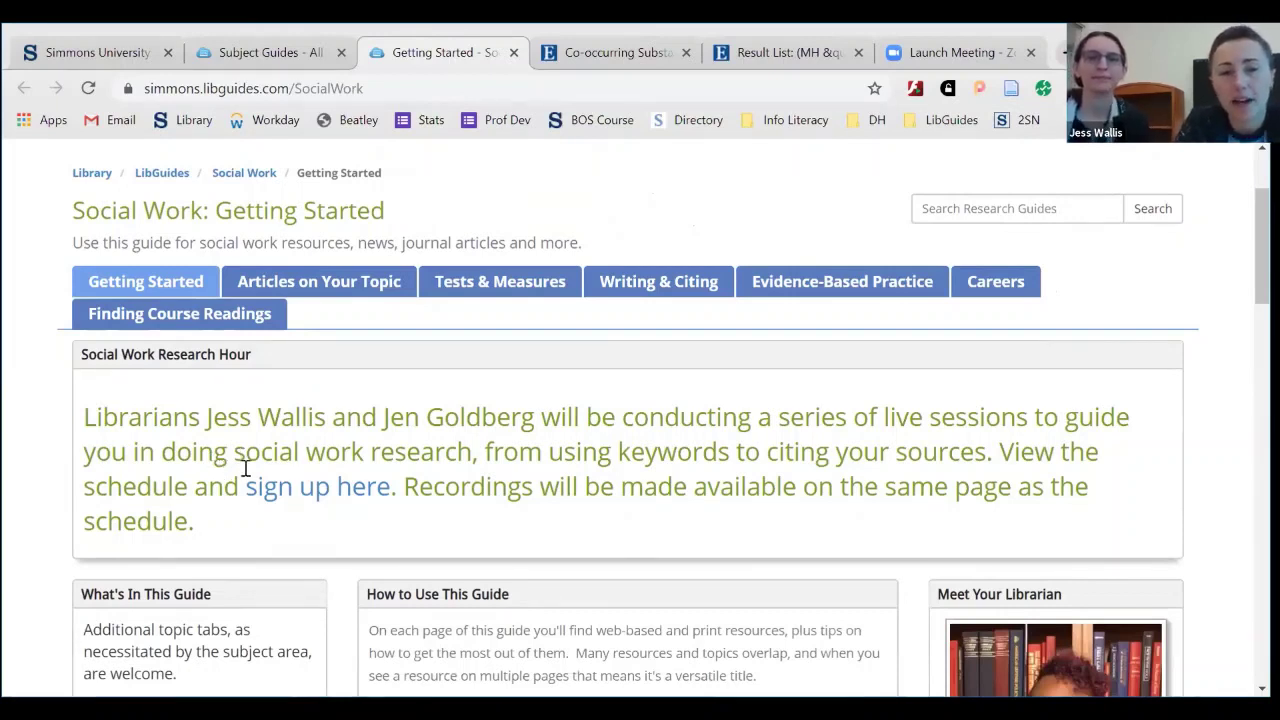
click(292, 490)
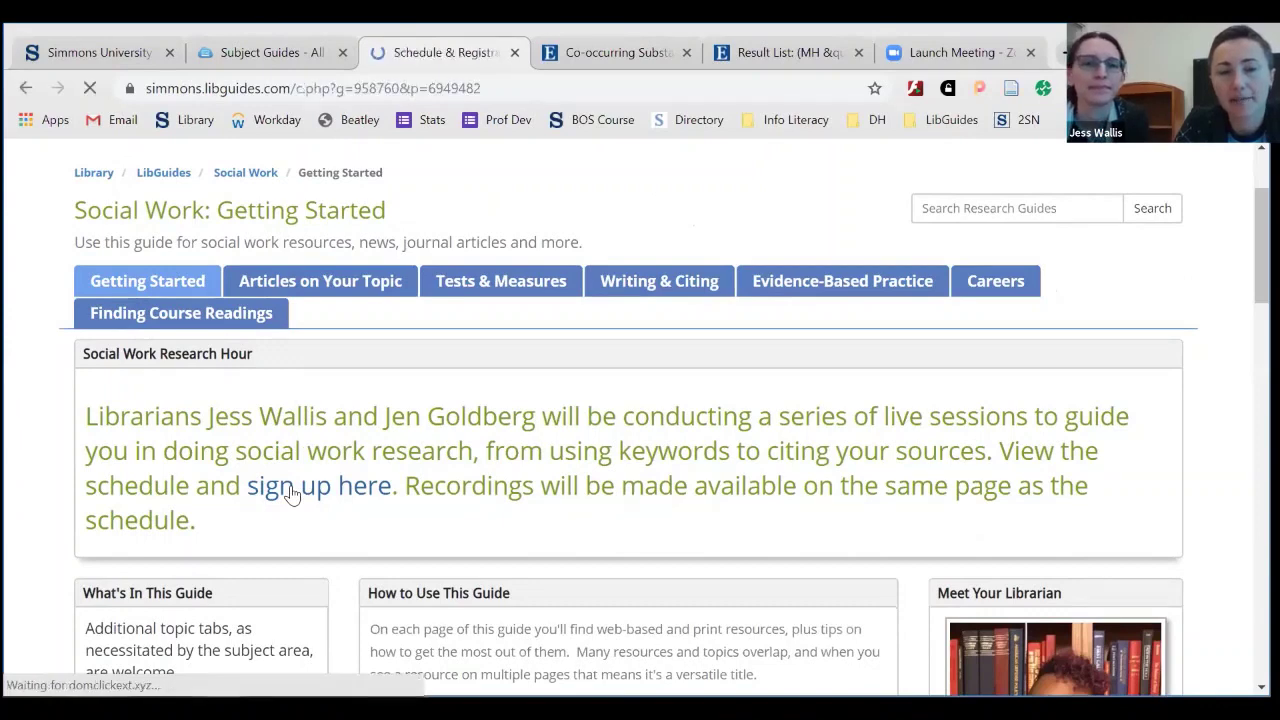
scroll(453, 435, down, 2)
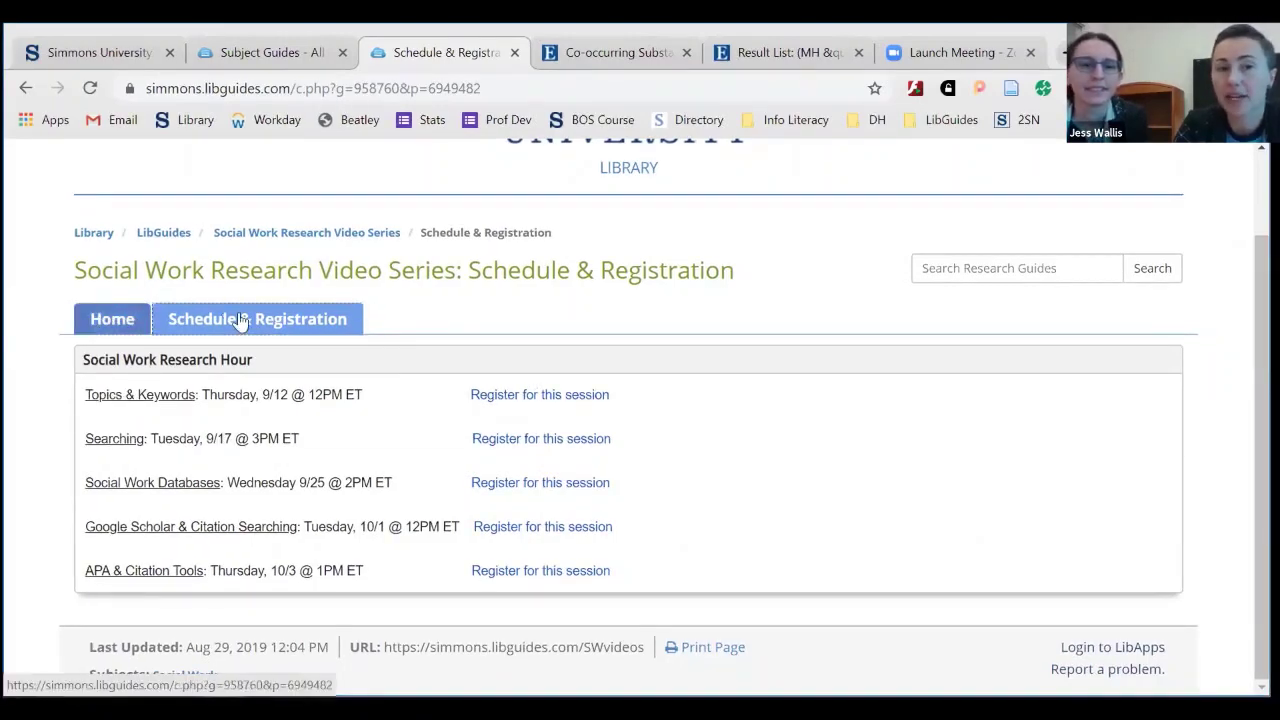
Step: Open the home page of the Social Work Research Video Series guide and look over its recordings, related guides and videos
click(132, 318)
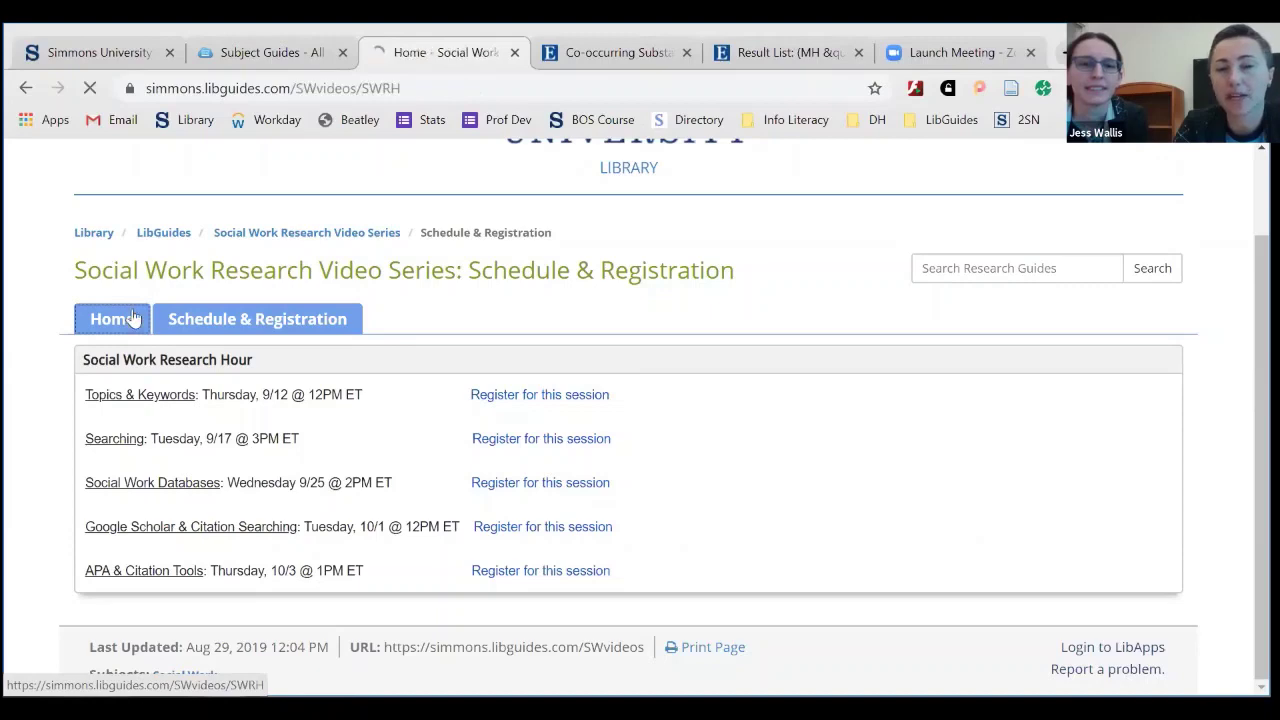
scroll(529, 384, down, 2)
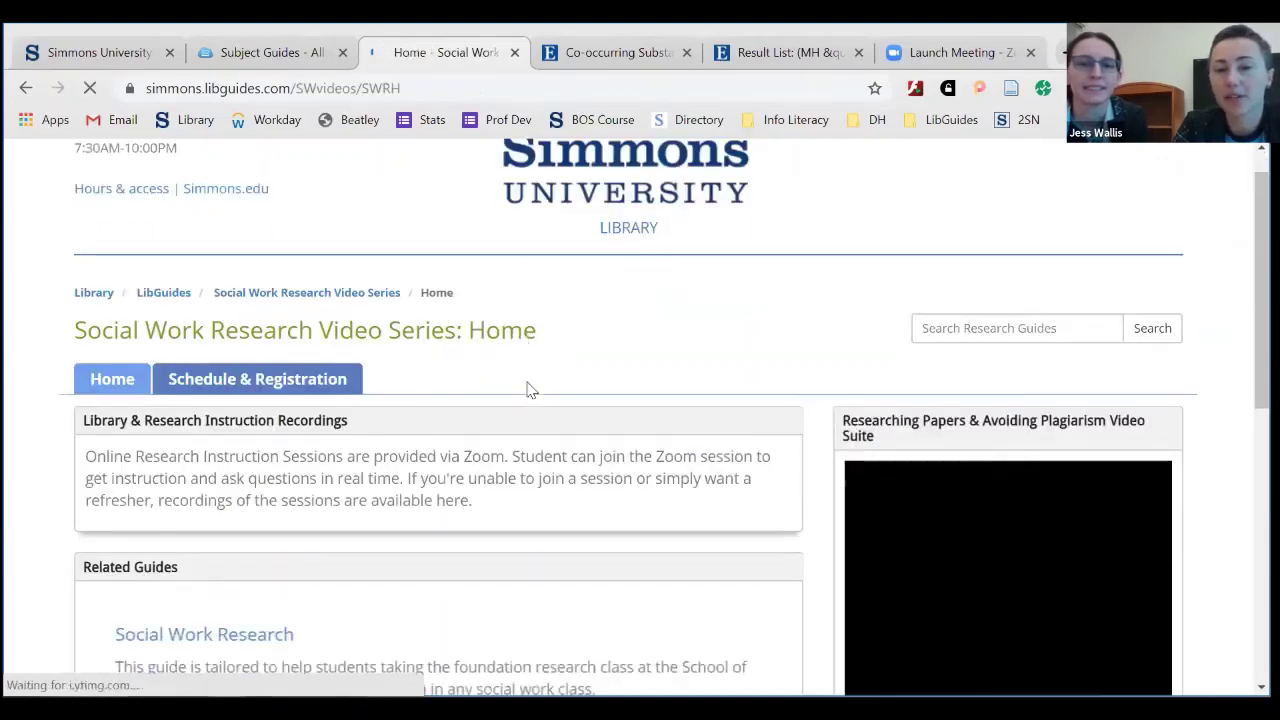
scroll(527, 389, down, 1)
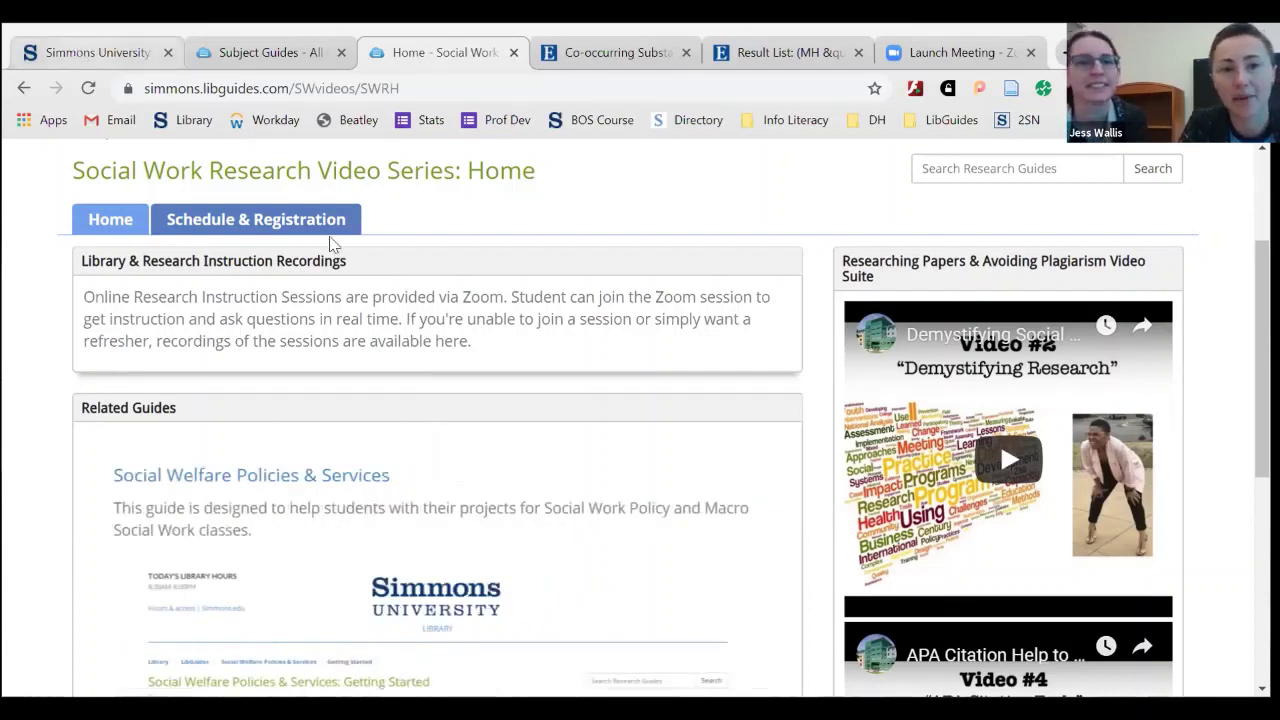
Step: Return to the Simmons University library page and show the Library Search box, dismissing its suggestions without entering a search
key(ctrl+1)
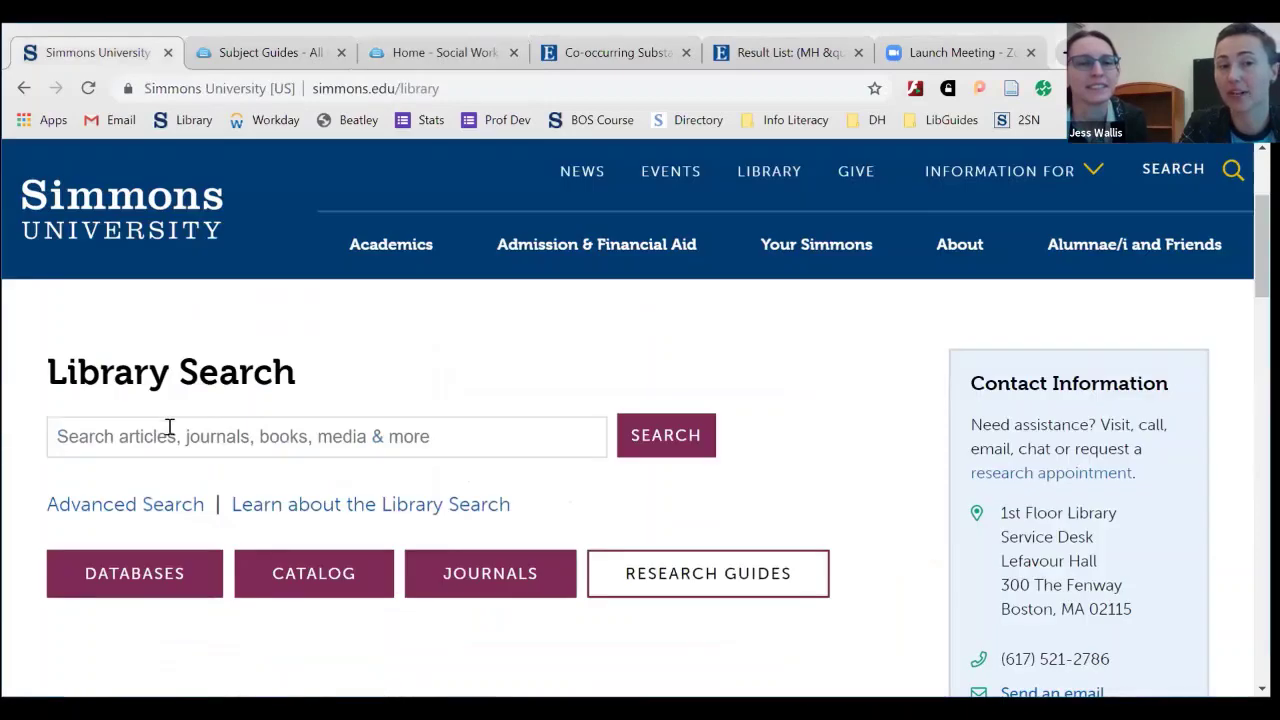
click(169, 428)
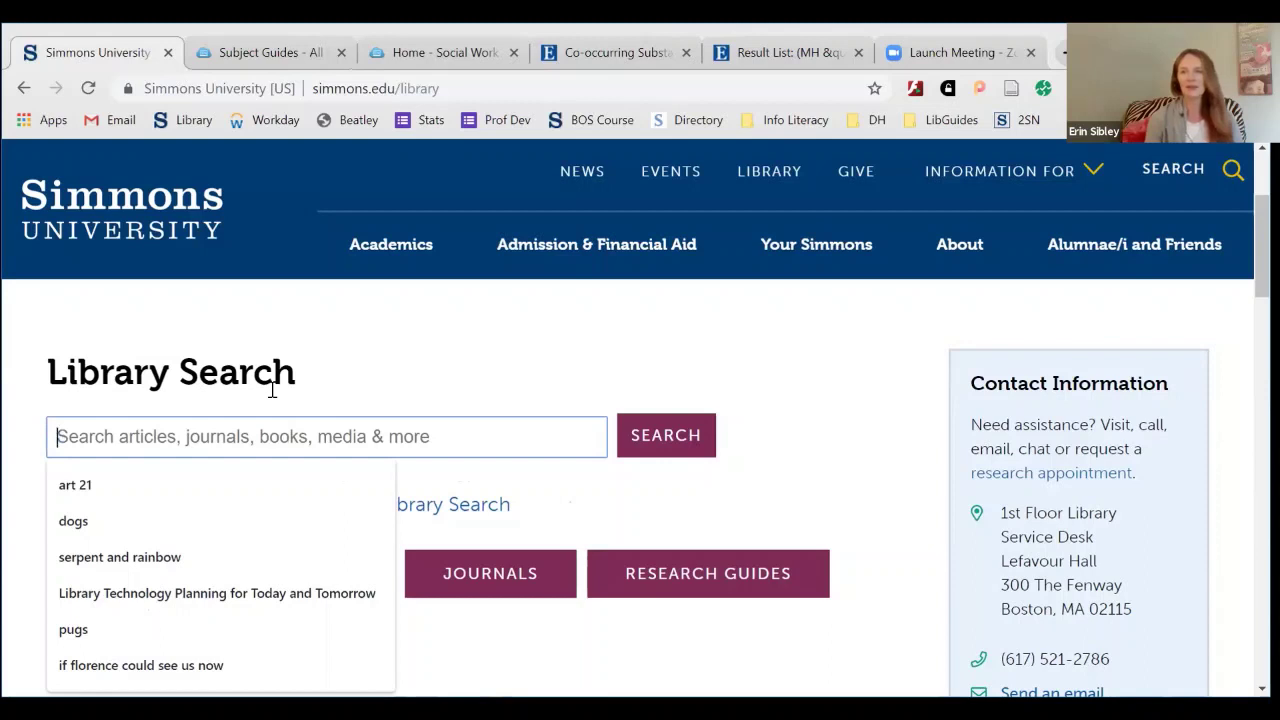
click(278, 358)
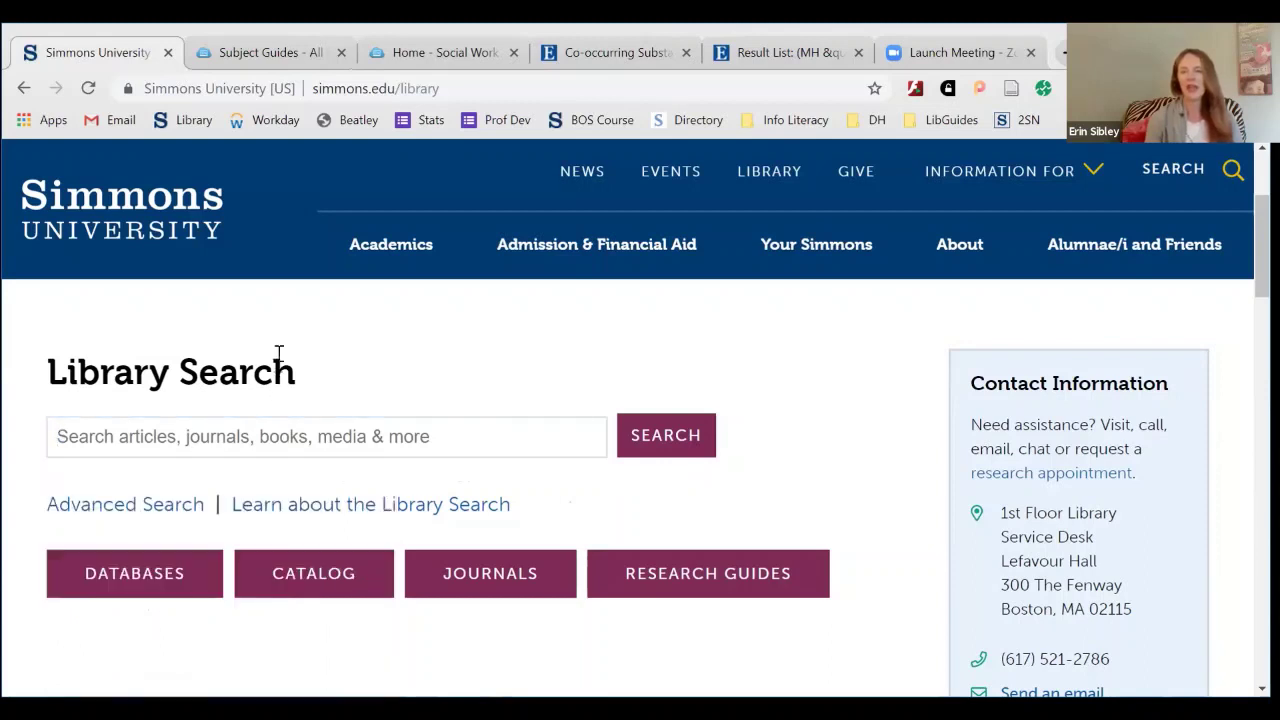